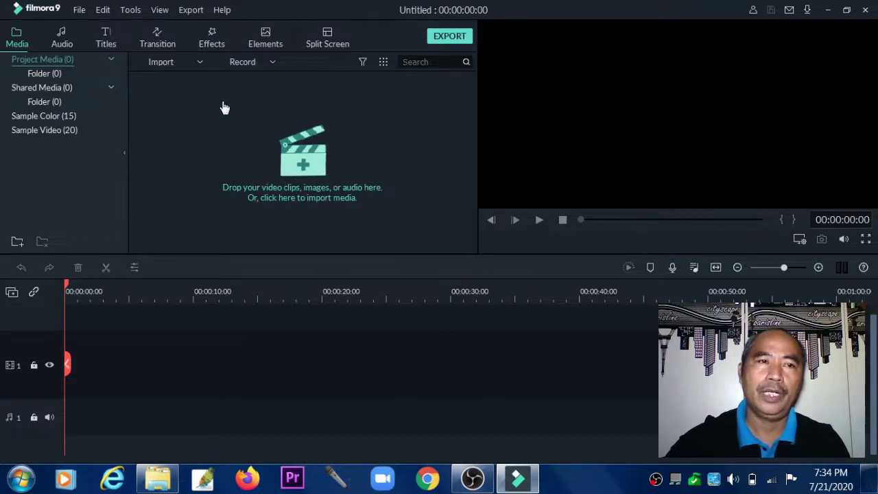
# Step: Look through the project, shared, sample color and sample video media, and browse the included audio library
pyautogui.click(46, 77)
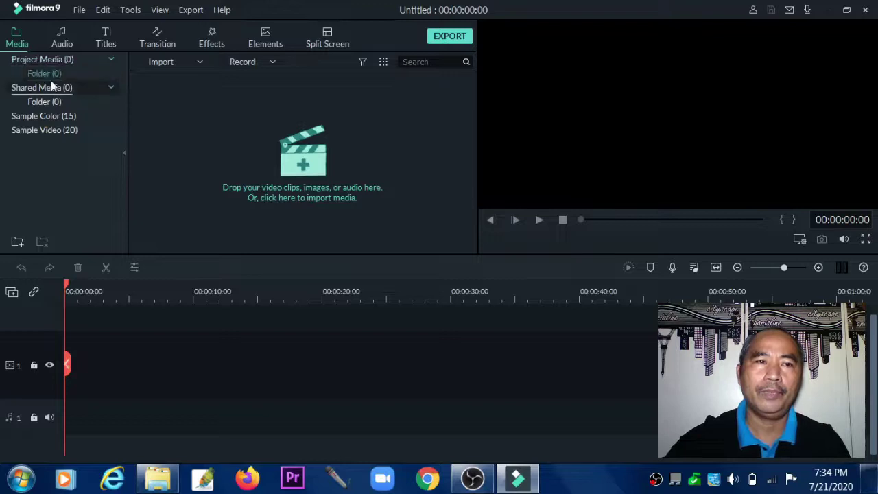
pyautogui.click(47, 90)
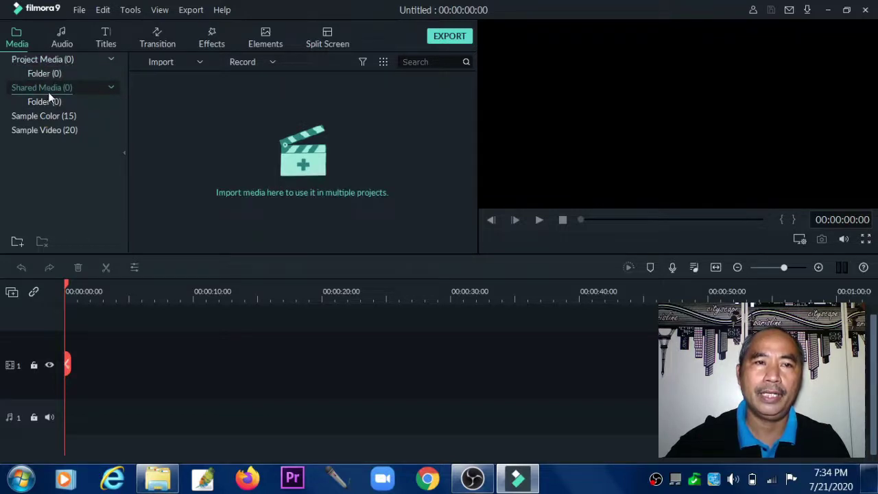
pyautogui.click(50, 118)
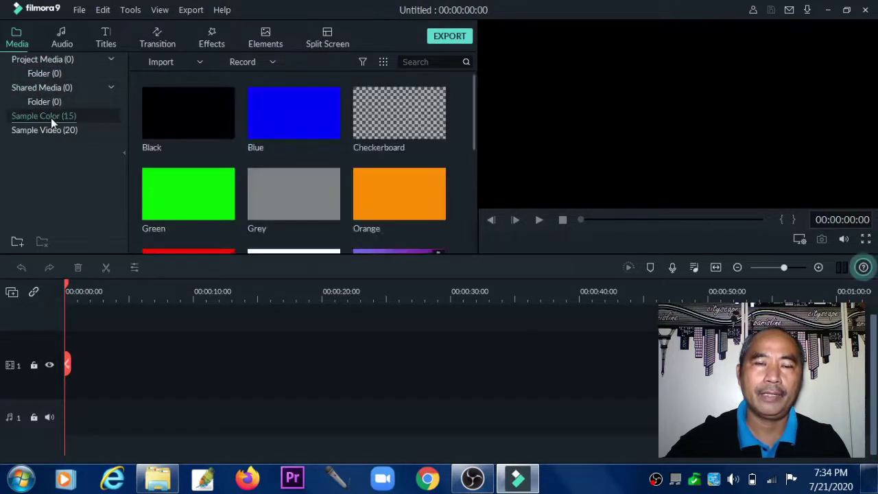
pyautogui.click(52, 130)
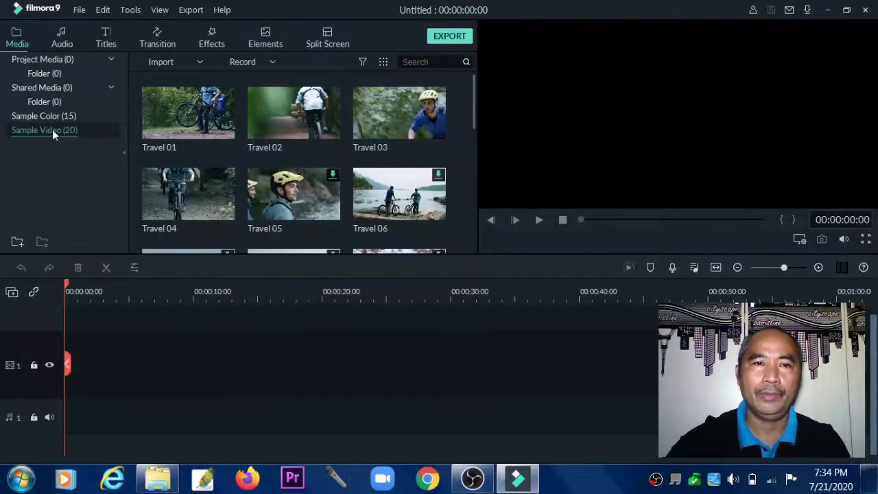
pyautogui.click(59, 41)
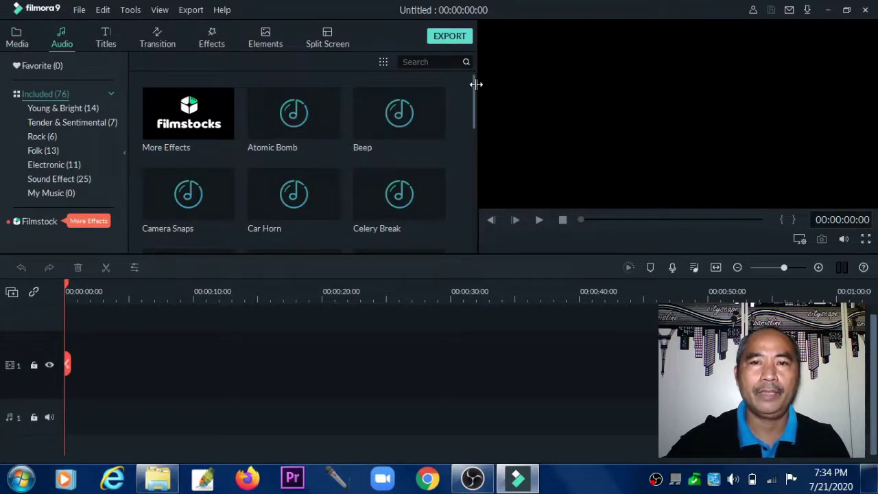
pyautogui.moveTo(474, 84); pyautogui.dragTo(477, 237)
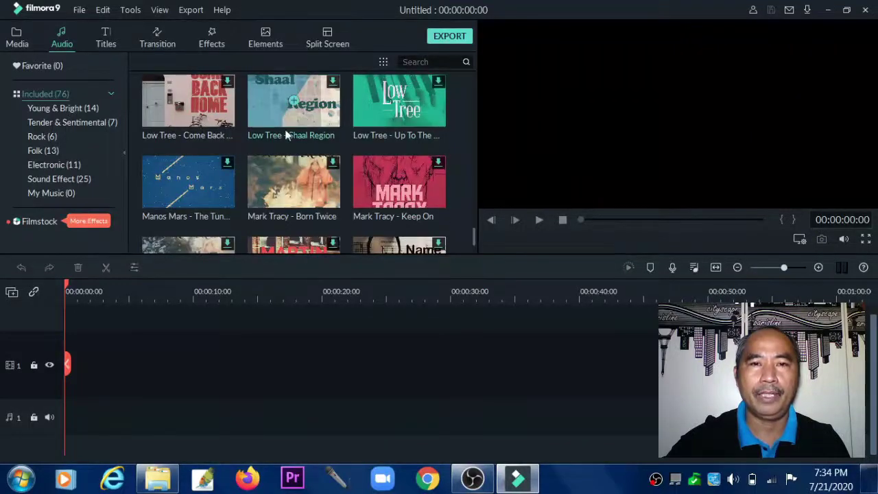
pyautogui.moveTo(473, 235); pyautogui.dragTo(475, 183)
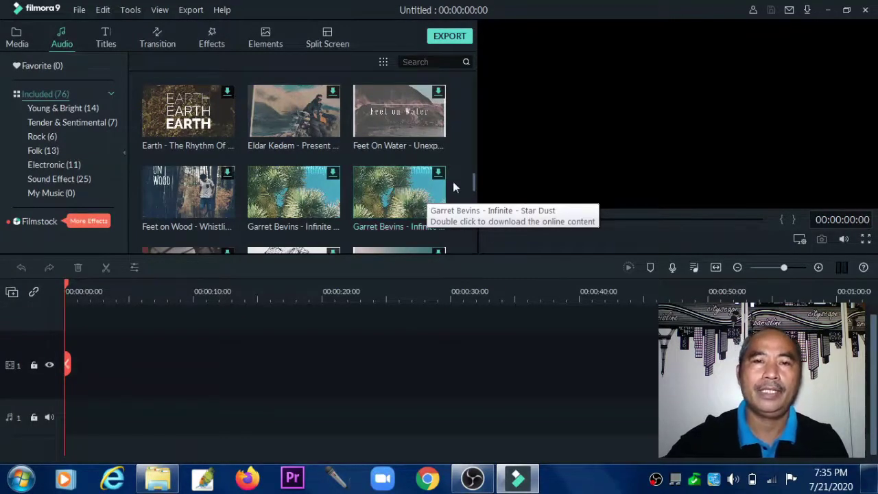
pyautogui.moveTo(473, 179); pyautogui.dragTo(474, 85)
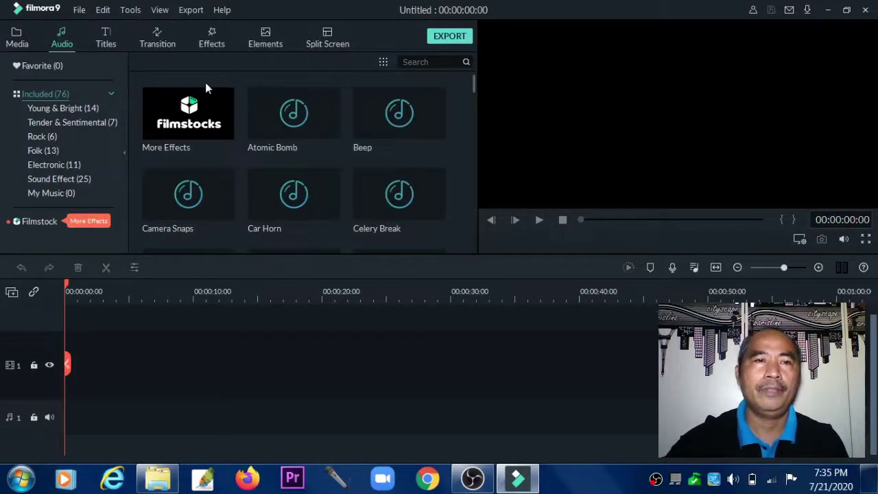
# Step: Browse the included collections of titles, transitions and effects
pyautogui.click(109, 46)
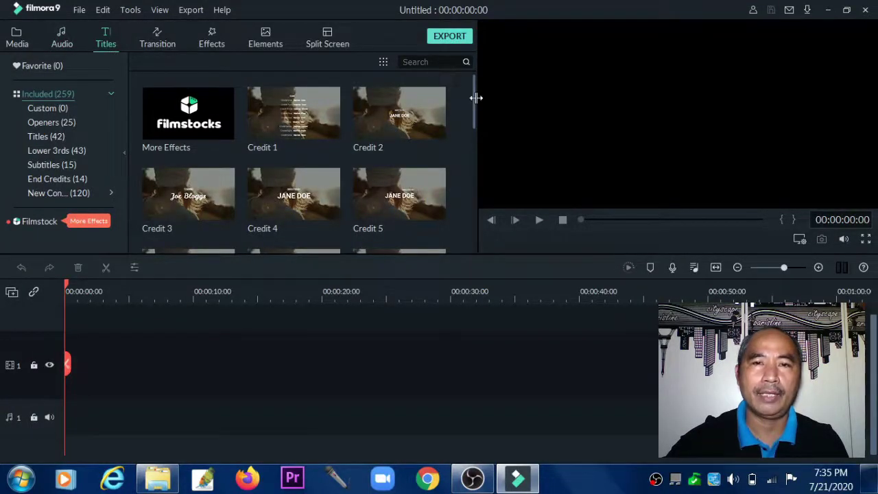
pyautogui.moveTo(475, 98); pyautogui.dragTo(475, 229)
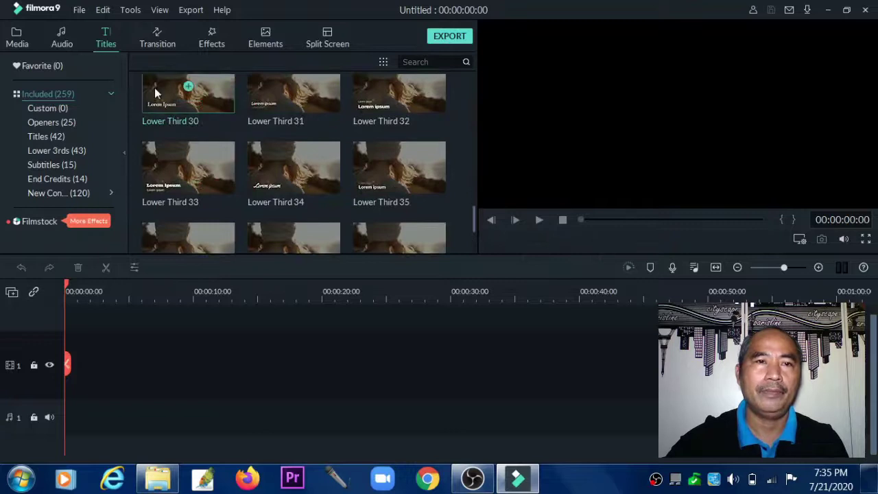
pyautogui.click(154, 46)
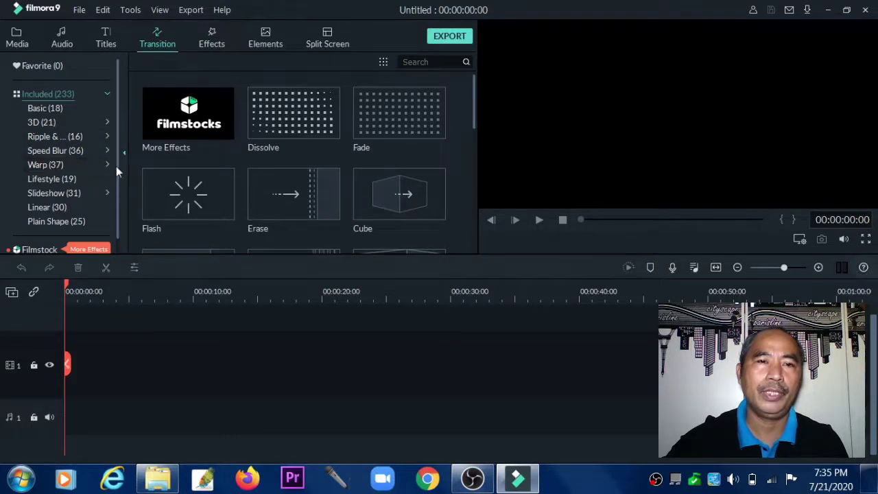
pyautogui.moveTo(471, 103)
pyautogui.mouseDown()
pyautogui.moveTo(473, 218)
pyautogui.moveTo(473, 87)
pyautogui.mouseUp()
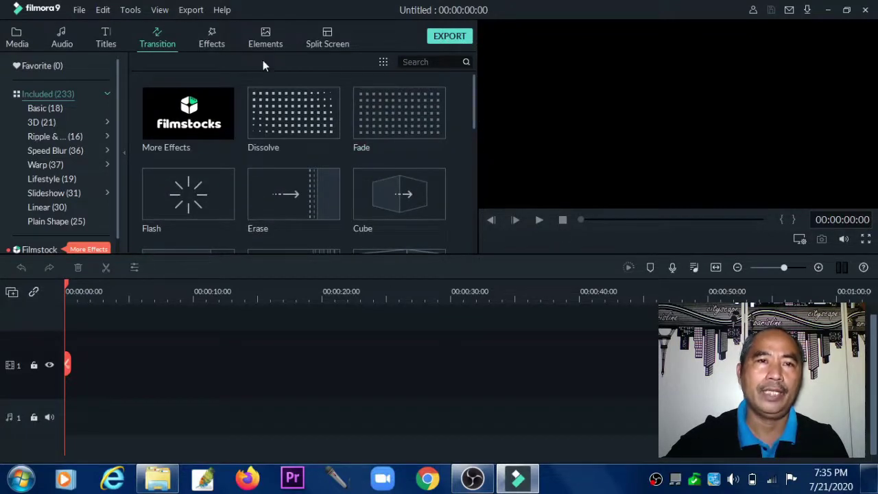
pyautogui.click(217, 43)
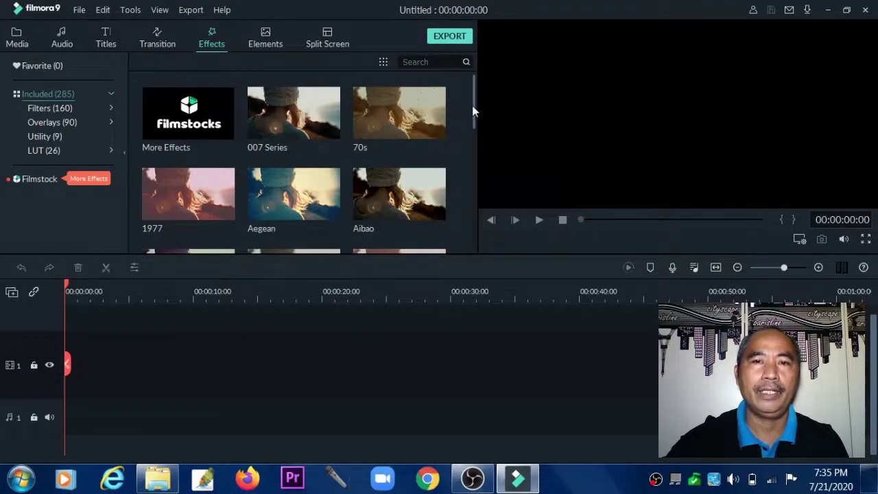
pyautogui.moveTo(473, 107)
pyautogui.mouseDown()
pyautogui.moveTo(477, 147)
pyautogui.moveTo(476, 103)
pyautogui.mouseUp()
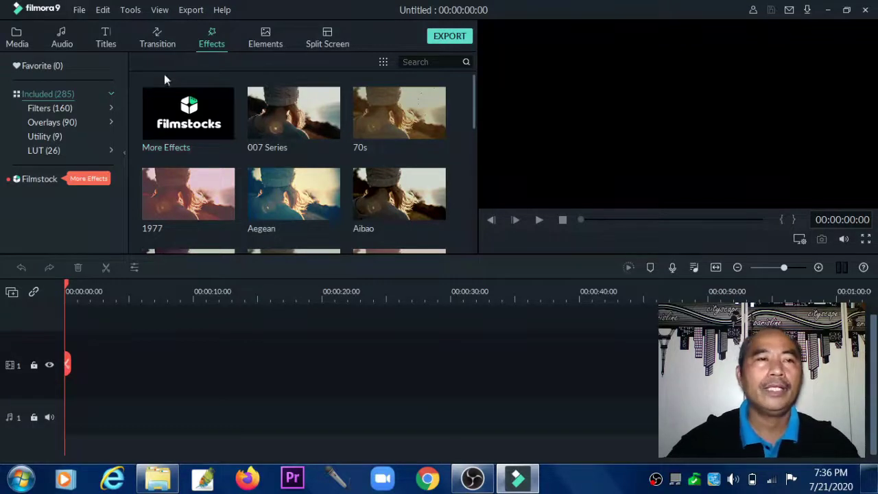
# Step: Import the video "Pasal 3 XII MIPA 5" from the PKWU folder into the project media
pyautogui.click(18, 42)
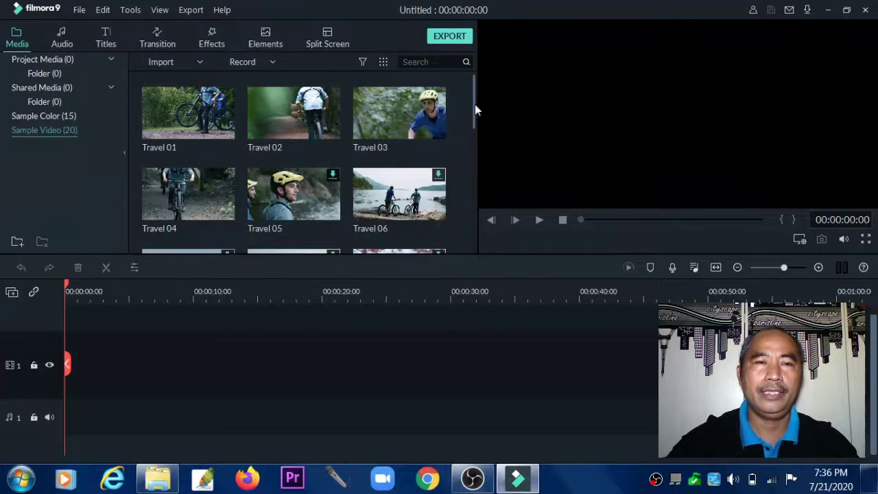
pyautogui.click(53, 61)
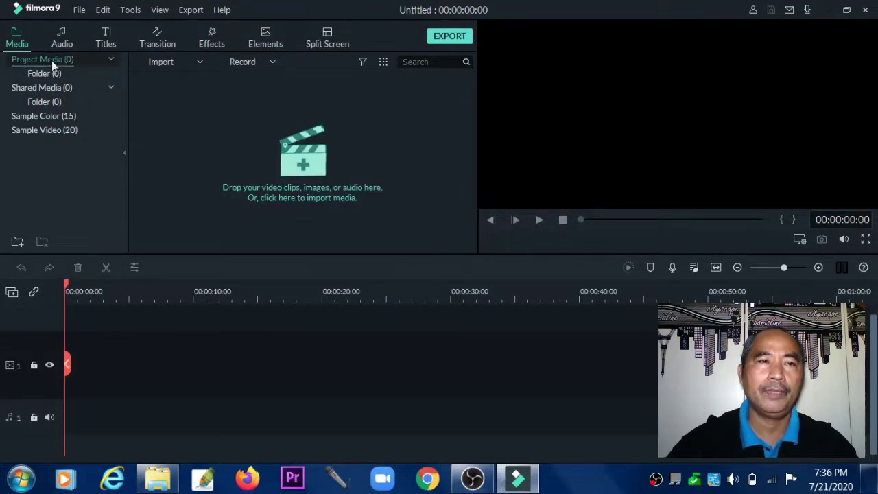
pyautogui.click(299, 164)
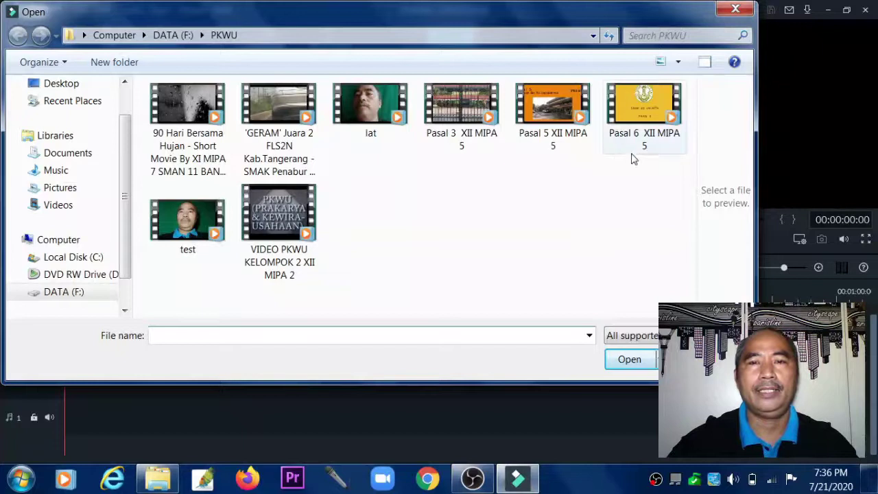
pyautogui.click(460, 106)
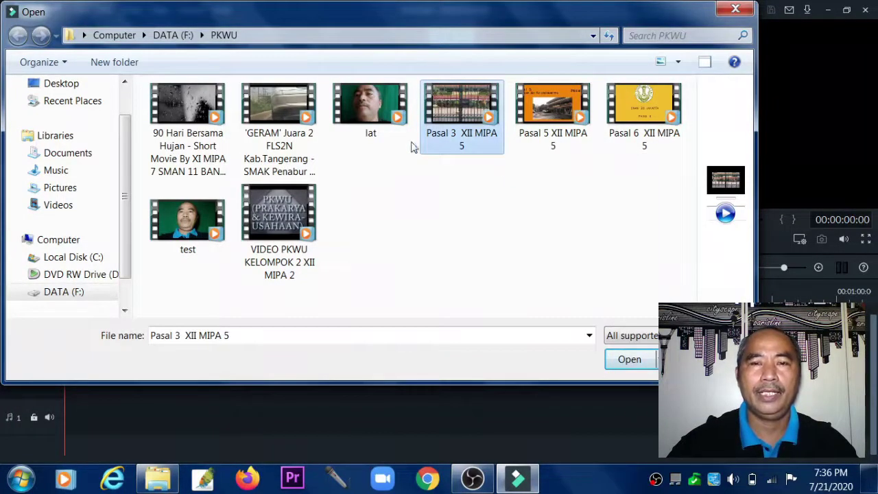
pyautogui.click(629, 359)
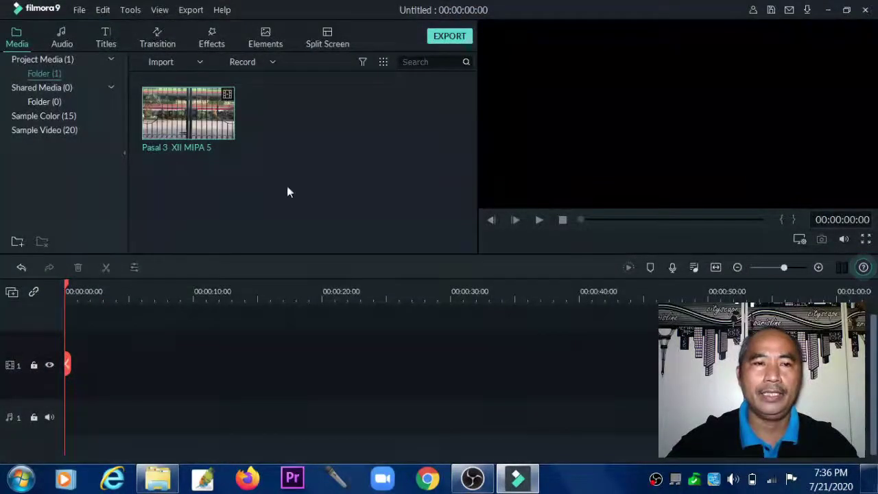
# Step: Place the imported clip at the start of video track 1, matching the project settings to the media at 1280 x 720 25fps
pyautogui.moveTo(176, 110)
pyautogui.moveTo(174, 106); pyautogui.dragTo(75, 363)
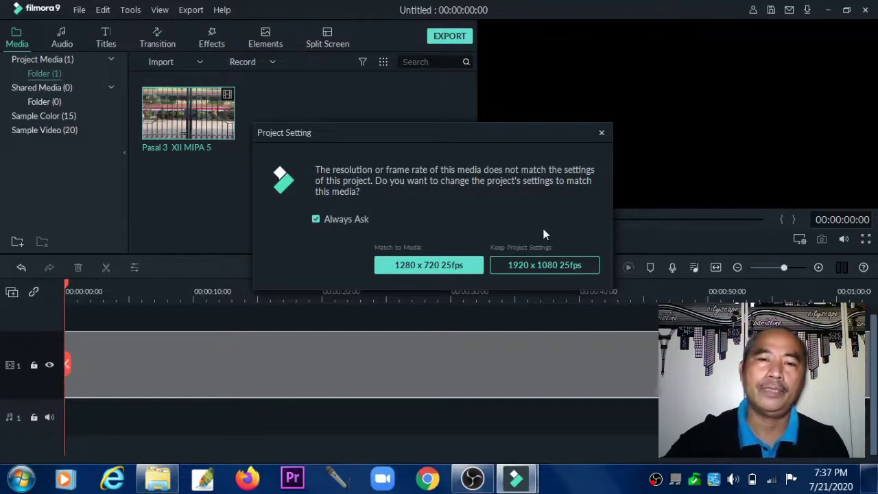
pyautogui.click(412, 268)
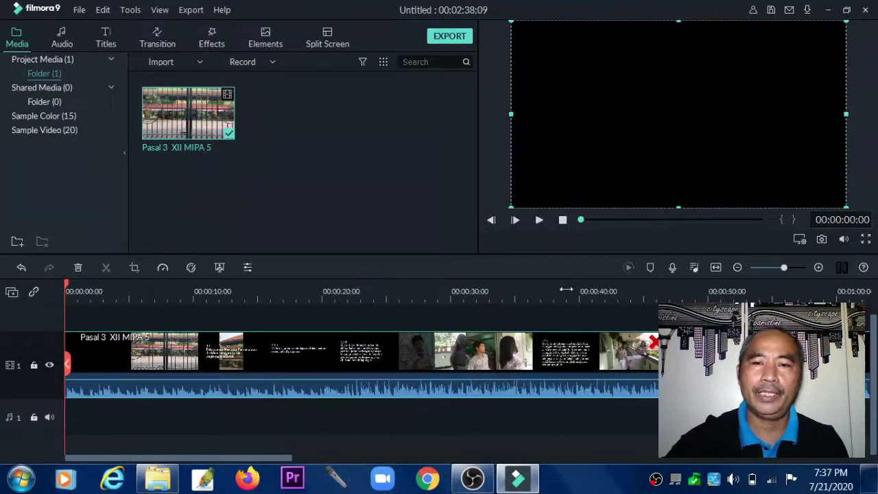
# Step: Split the clip at 00:00:02:16, delete the part before the cut, and preview the trimmed video
pyautogui.click(540, 220)
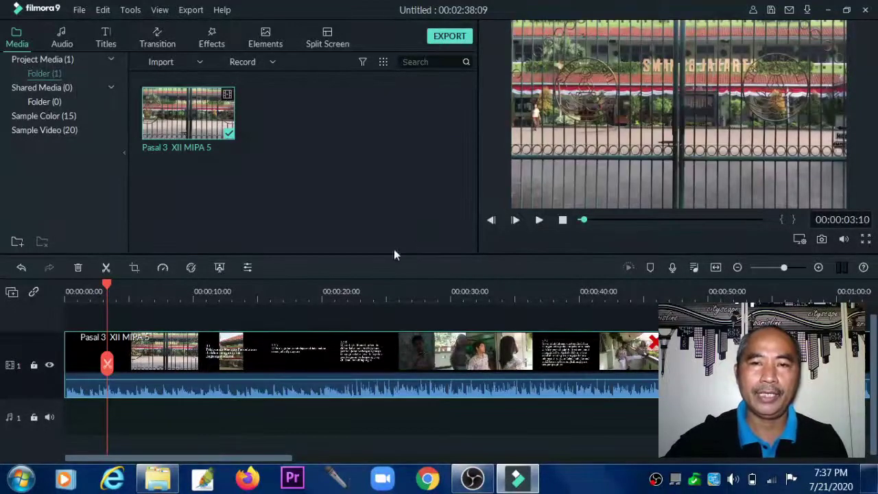
pyautogui.moveTo(108, 284)
pyautogui.mouseDown()
pyautogui.moveTo(79, 283)
pyautogui.moveTo(99, 288)
pyautogui.mouseUp()
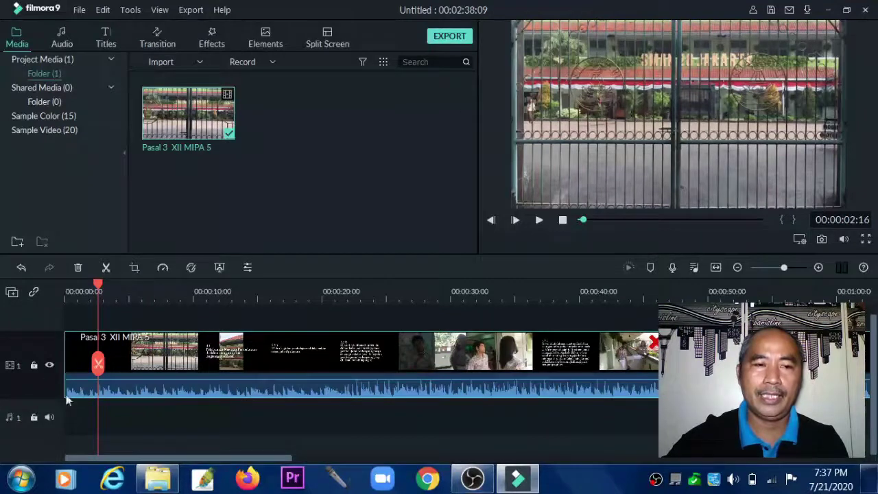
pyautogui.click(98, 363)
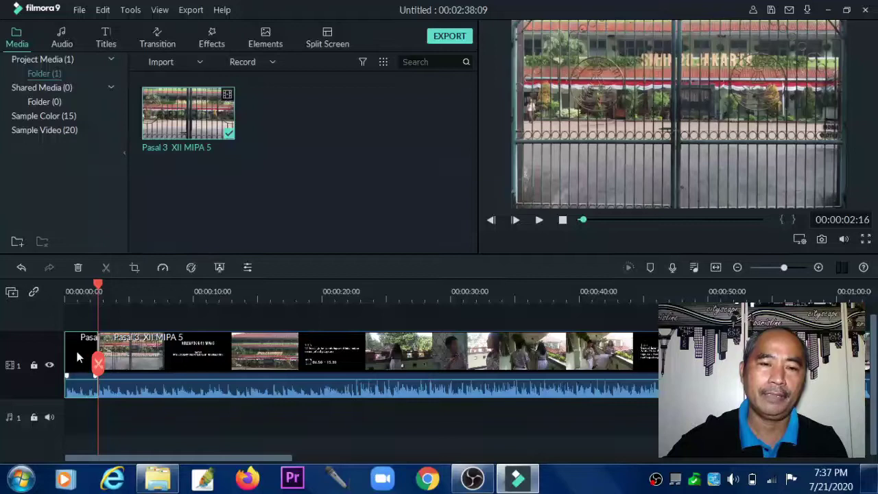
pyautogui.press('Delete')
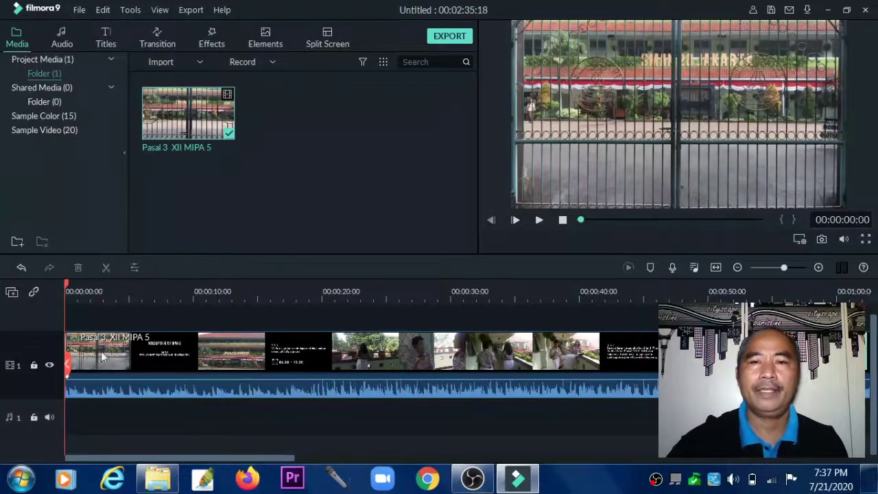
pyautogui.click(539, 221)
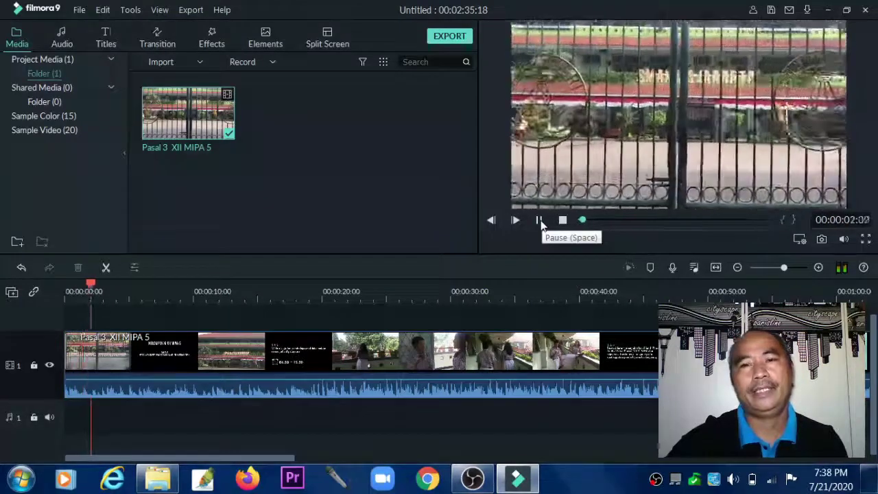
pyautogui.click(539, 220)
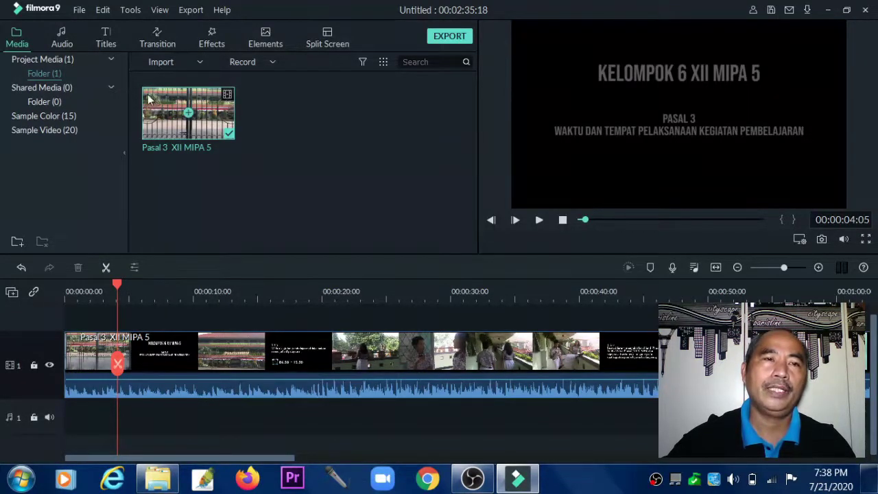
# Step: Insert the New LowerThirds 1 title at the start of video track 1, ahead of the clip
pyautogui.click(103, 41)
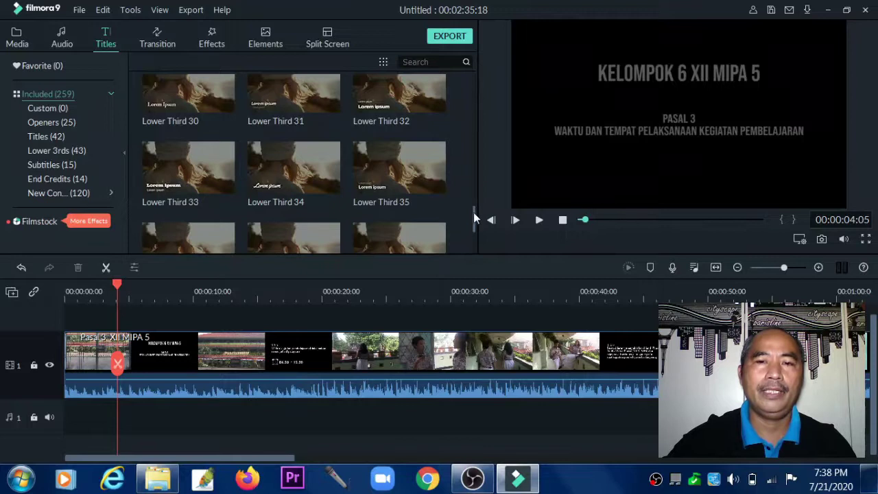
pyautogui.moveTo(473, 212)
pyautogui.mouseDown()
pyautogui.moveTo(474, 236)
pyautogui.moveTo(472, 185)
pyautogui.moveTo(479, 237)
pyautogui.moveTo(474, 79)
pyautogui.moveTo(472, 204)
pyautogui.mouseUp()
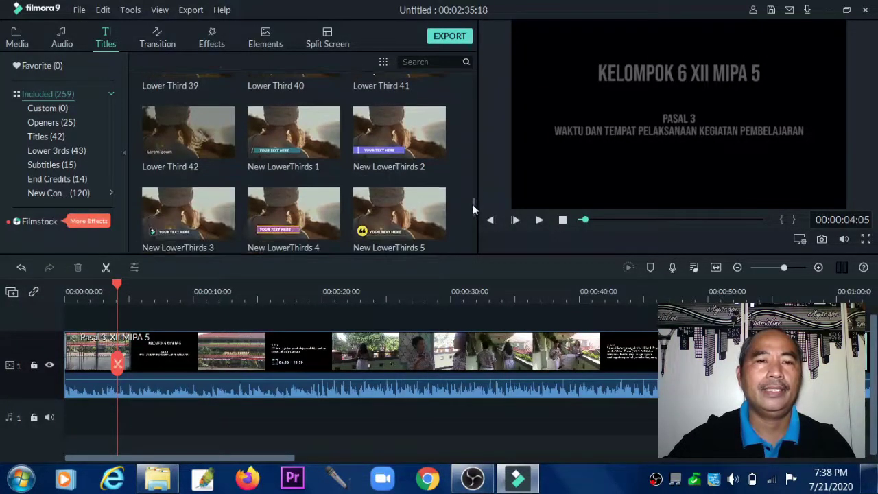
pyautogui.moveTo(264, 134); pyautogui.dragTo(58, 357)
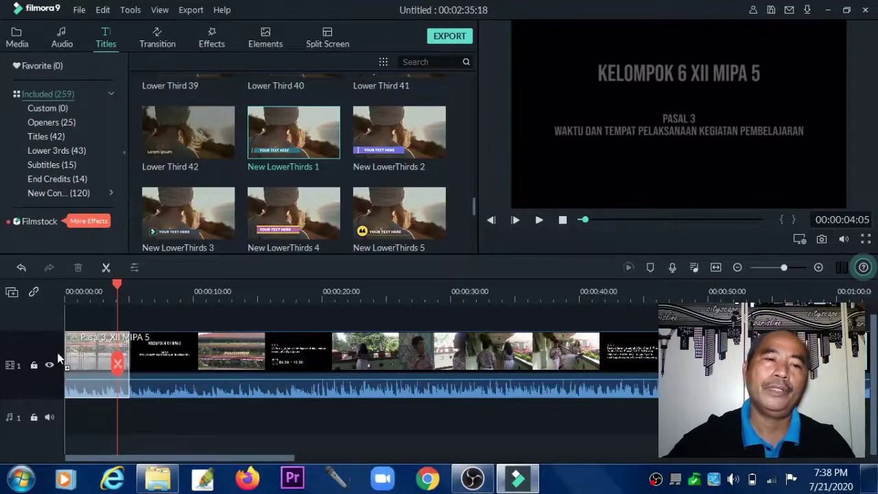
pyautogui.moveTo(58, 356); pyautogui.dragTo(62, 355)
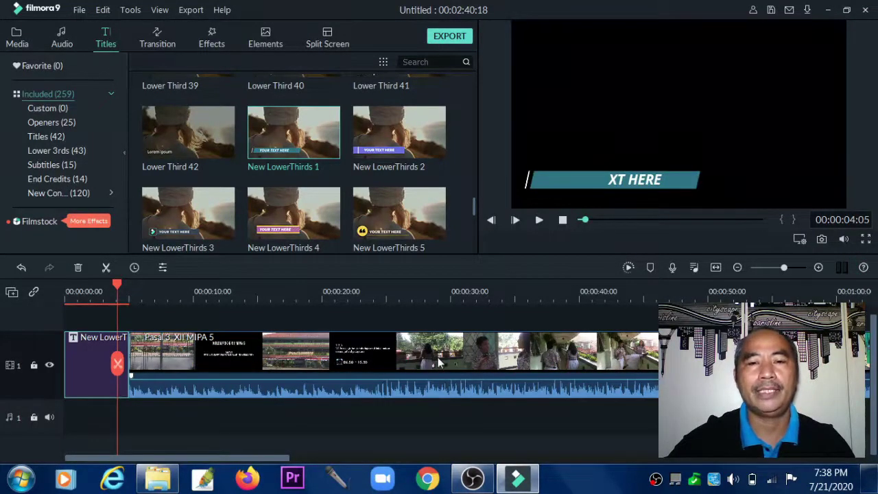
# Step: At 00:00:01:22, shift the title's teal bar toward the middle of the frame and move YOUR TEXT HERE onto it
pyautogui.moveTo(118, 289); pyautogui.dragTo(89, 292)
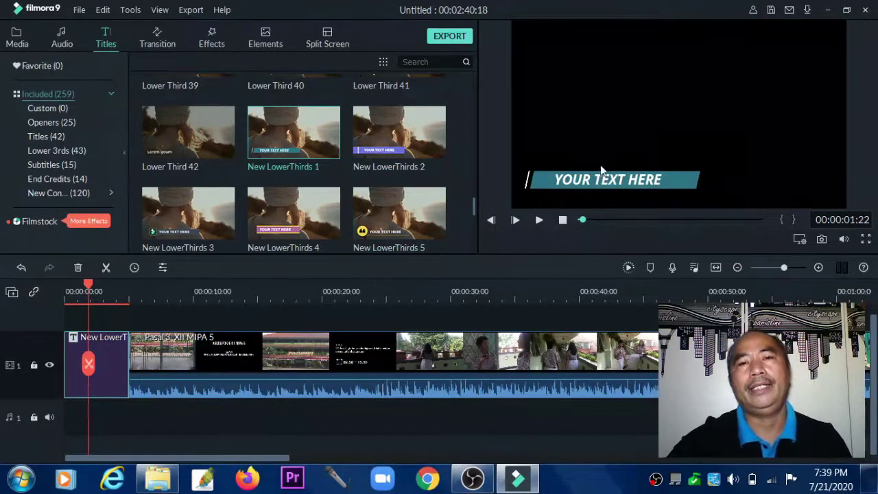
pyautogui.click(674, 179)
pyautogui.moveTo(674, 179); pyautogui.dragTo(721, 175)
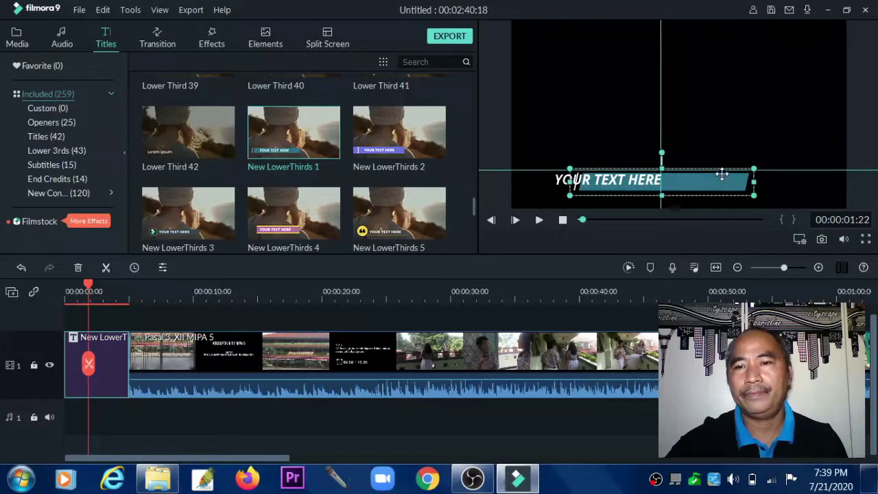
pyautogui.click(686, 138)
pyautogui.click(605, 180)
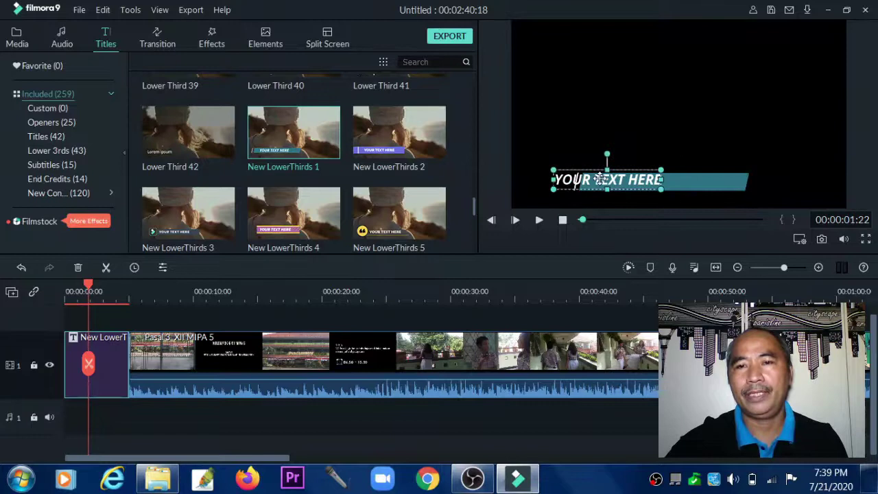
pyautogui.moveTo(602, 179); pyautogui.dragTo(661, 158)
pyautogui.click(724, 193)
pyautogui.click(705, 135)
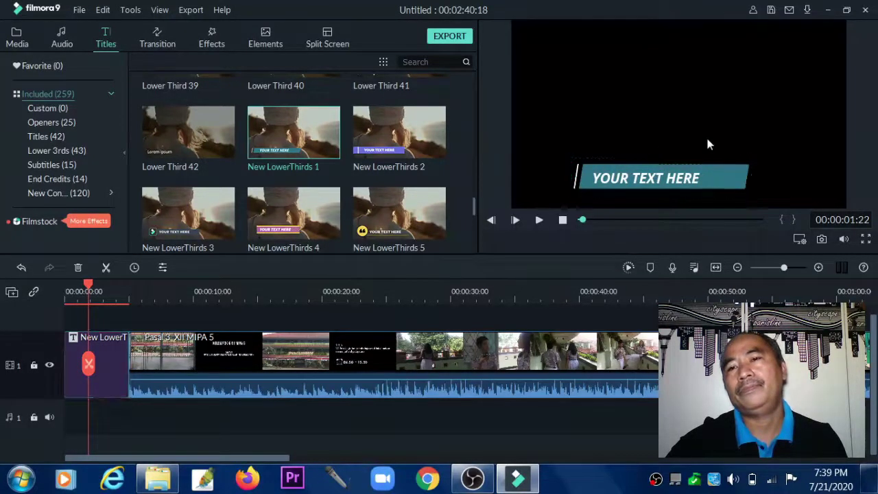
# Step: Replace YOUR TEXT HERE in the lower-third title with Latihan
pyautogui.click(680, 180)
pyautogui.doubleClick(685, 180)
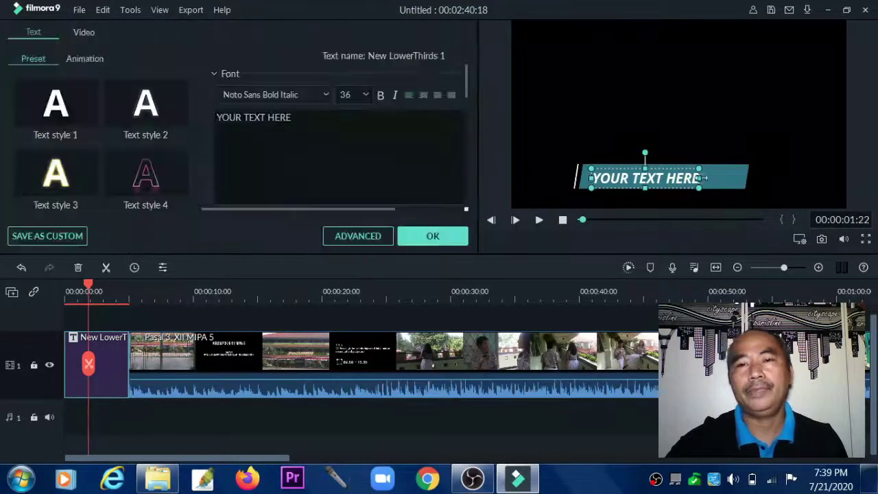
pyautogui.tripleClick(302, 117)
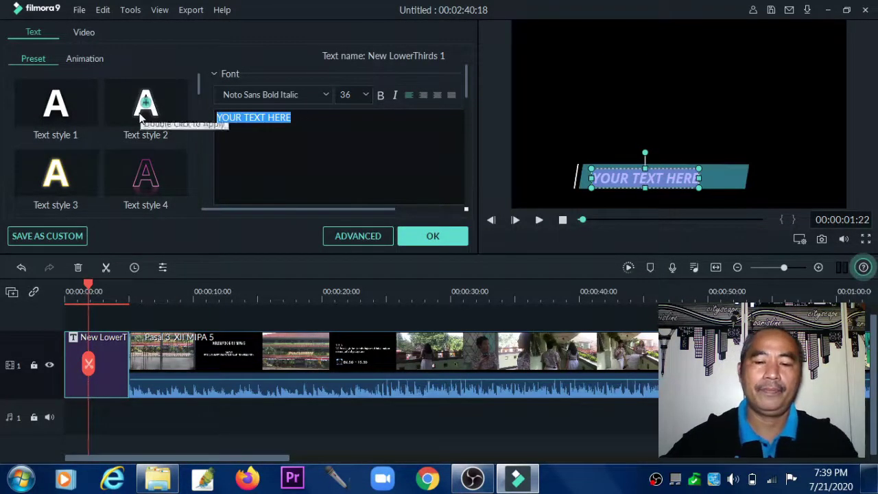
pyautogui.write('La')
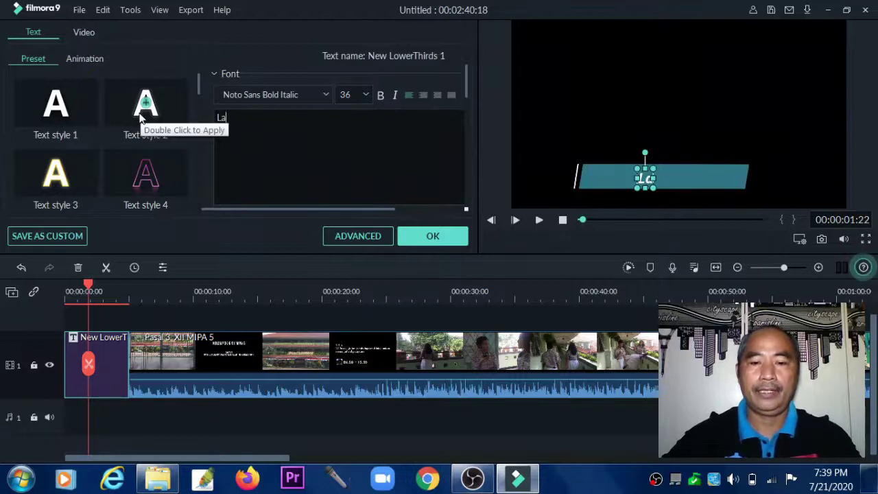
pyautogui.write('tihan')
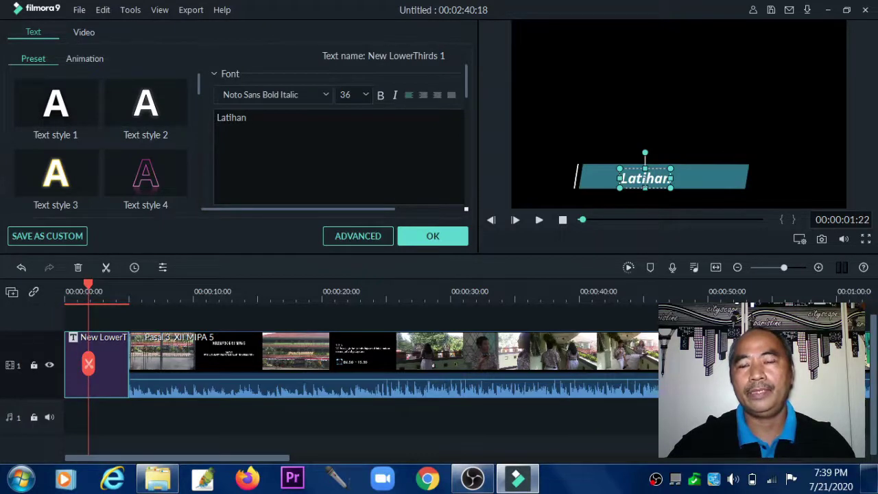
# Step: Enlarge the Latihan text box, set its font size to 48, and move it to the teal bar's starting end beside the white line
pyautogui.moveTo(671, 179); pyautogui.dragTo(662, 163)
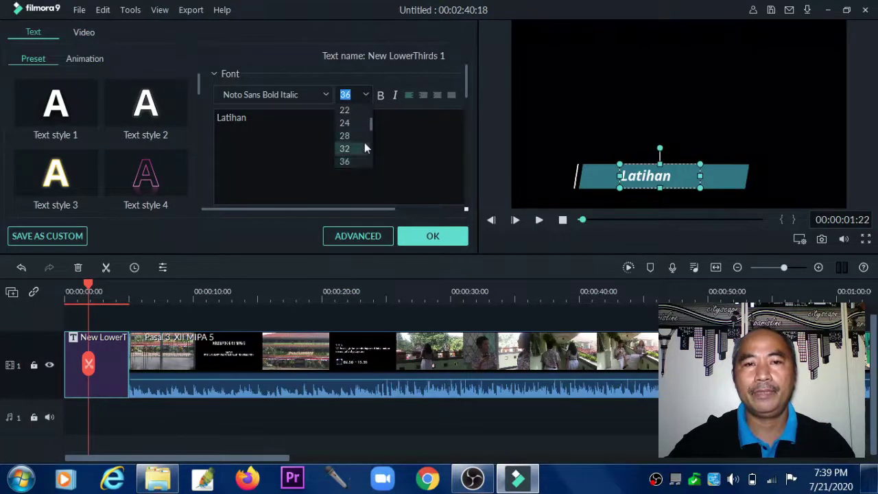
pyautogui.scroll(-2, 364, 156)
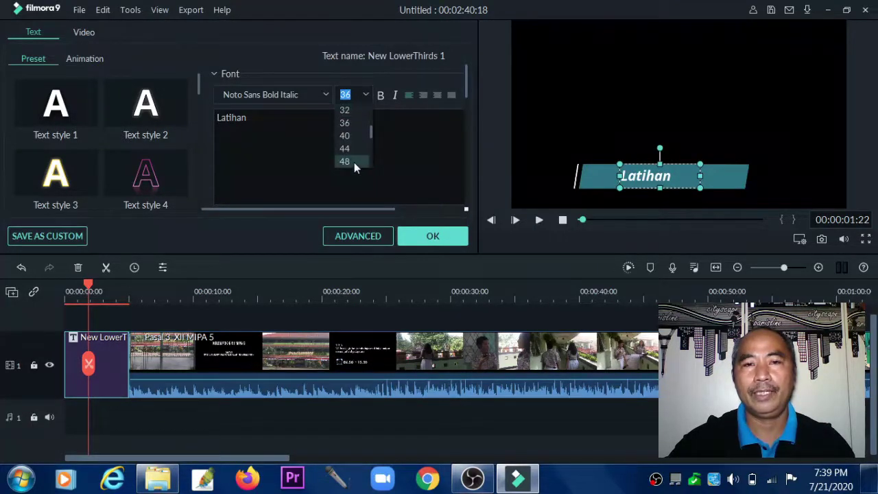
pyautogui.click(354, 162)
pyautogui.click(613, 156)
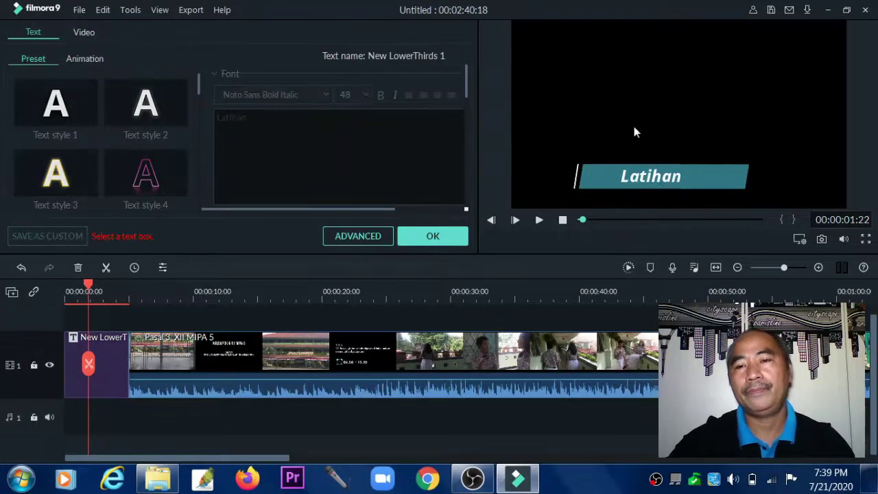
pyautogui.moveTo(660, 179); pyautogui.dragTo(629, 176)
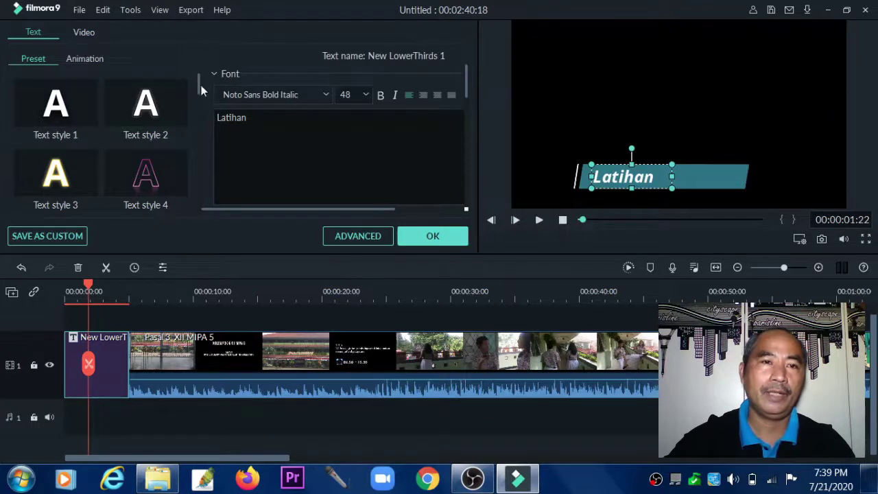
# Step: Apply the orange-yellow Text style 9 preset to the Latihan text
pyautogui.moveTo(196, 85); pyautogui.dragTo(199, 131)
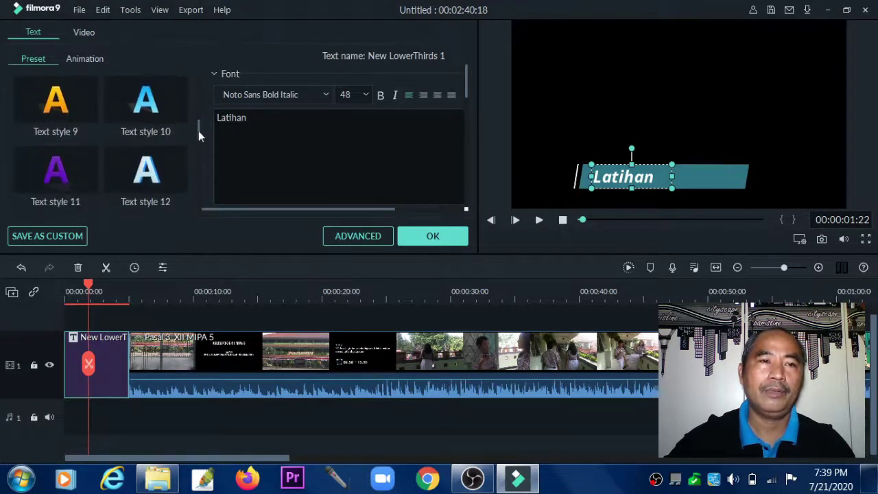
pyautogui.click(53, 108)
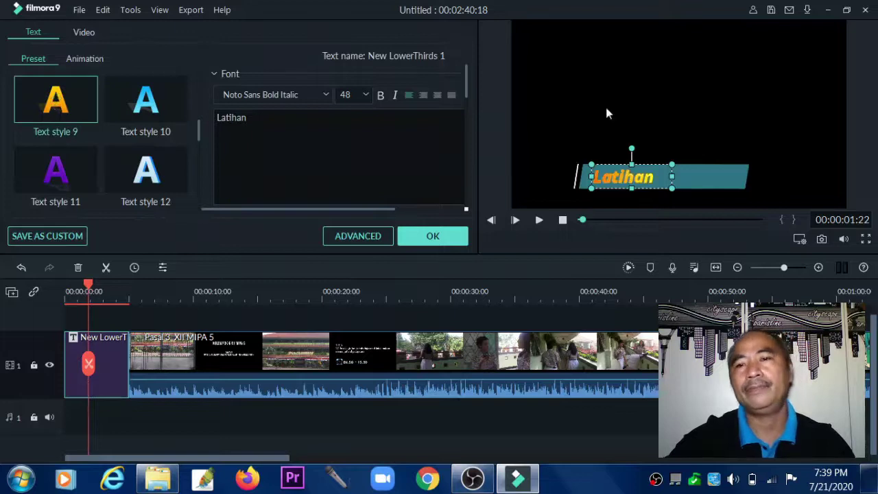
pyautogui.click(683, 112)
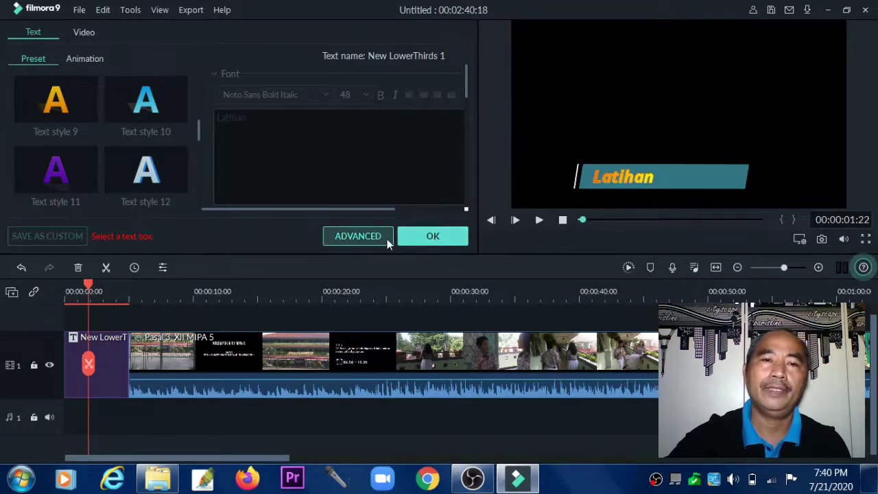
# Step: Look through the title's advanced text editing options and animation presets, and close the editor
pyautogui.click(357, 236)
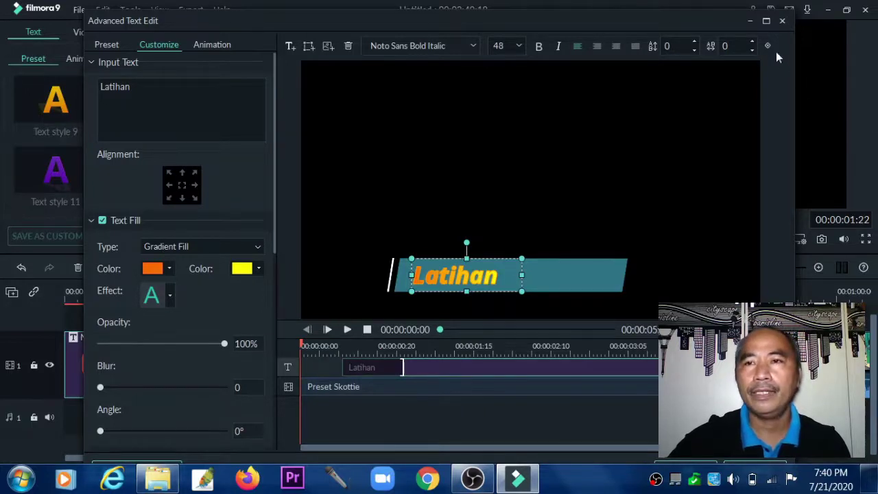
pyautogui.click(226, 43)
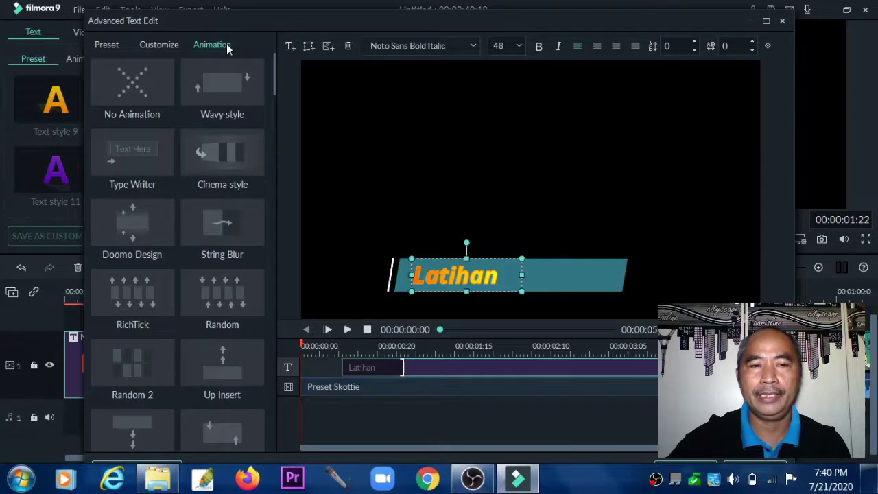
pyautogui.click(783, 21)
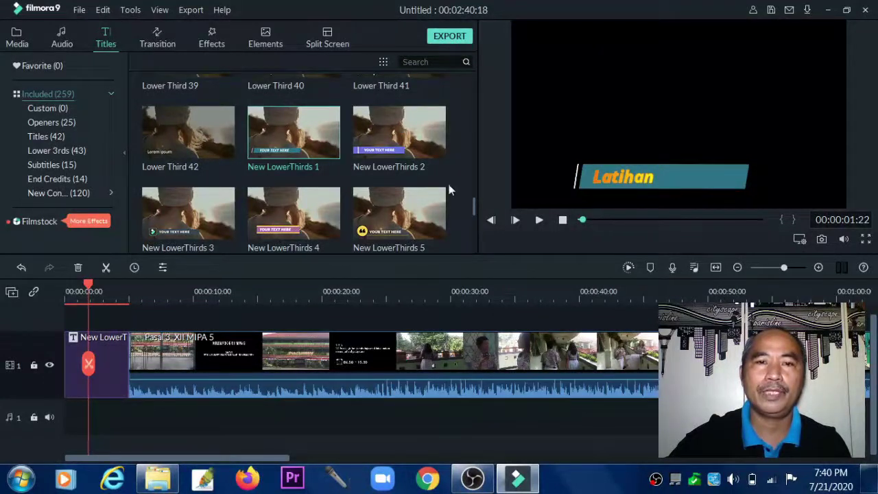
# Step: Import the logo28 image from the animasi folder on DATA (F:) into the project media
pyautogui.click(18, 42)
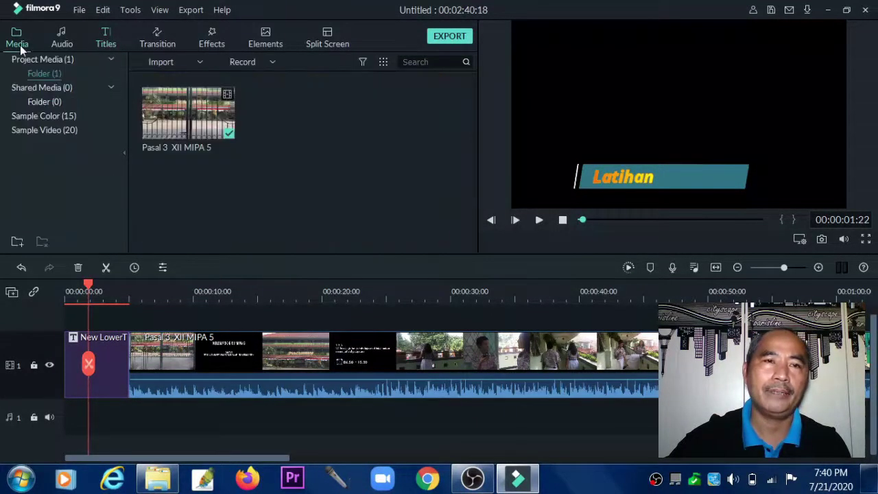
pyautogui.rightClick(302, 122)
pyautogui.click(323, 130)
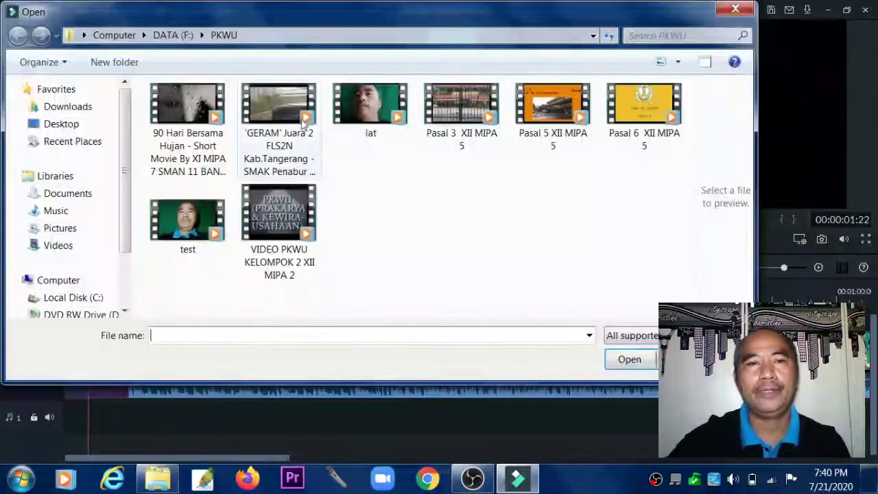
pyautogui.click(175, 35)
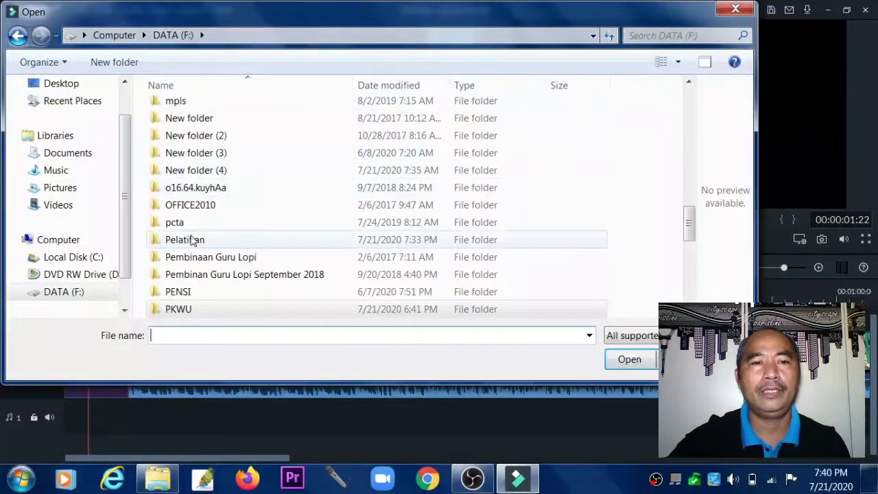
pyautogui.click(209, 135)
pyautogui.scroll(18, 210, 131)
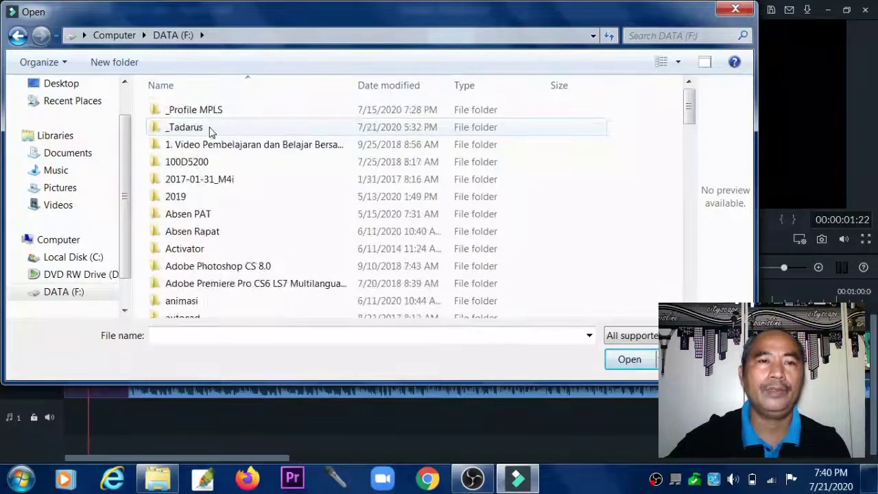
pyautogui.scroll(-1, 211, 138)
pyautogui.click(181, 261)
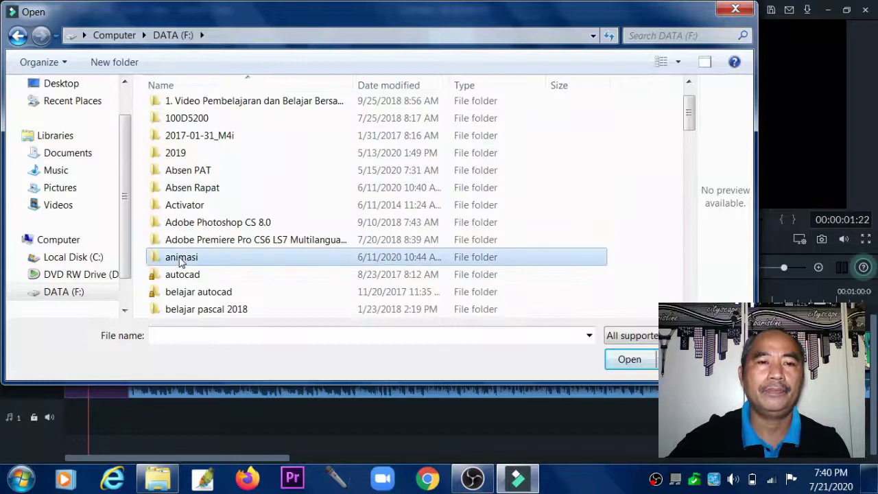
pyautogui.doubleClick(181, 261)
pyautogui.scroll(-1, 694, 113)
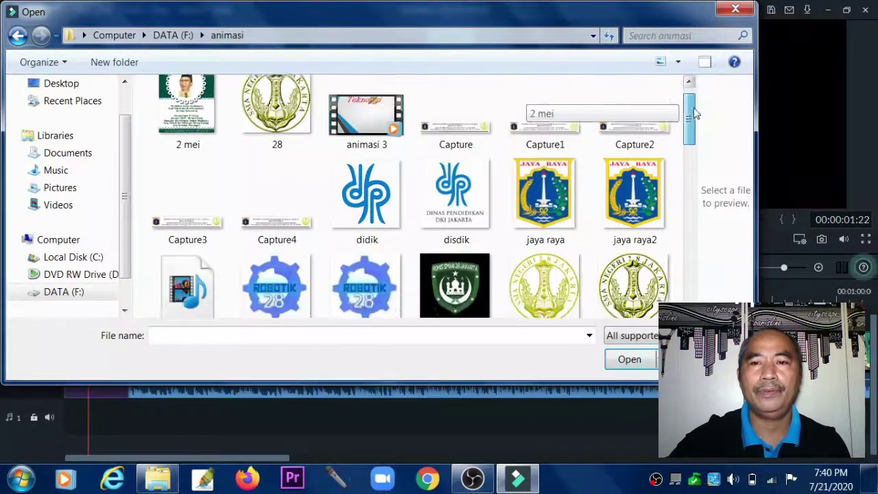
pyautogui.scroll(-2, 694, 113)
pyautogui.click(635, 219)
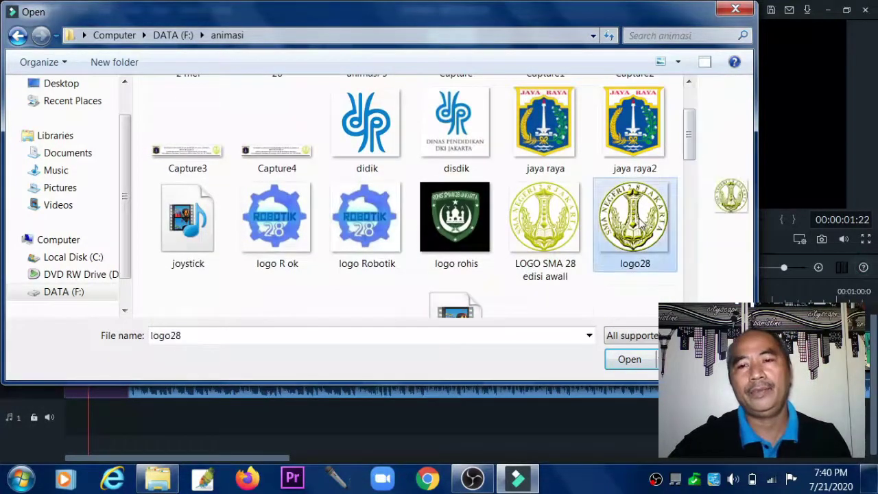
pyautogui.click(648, 353)
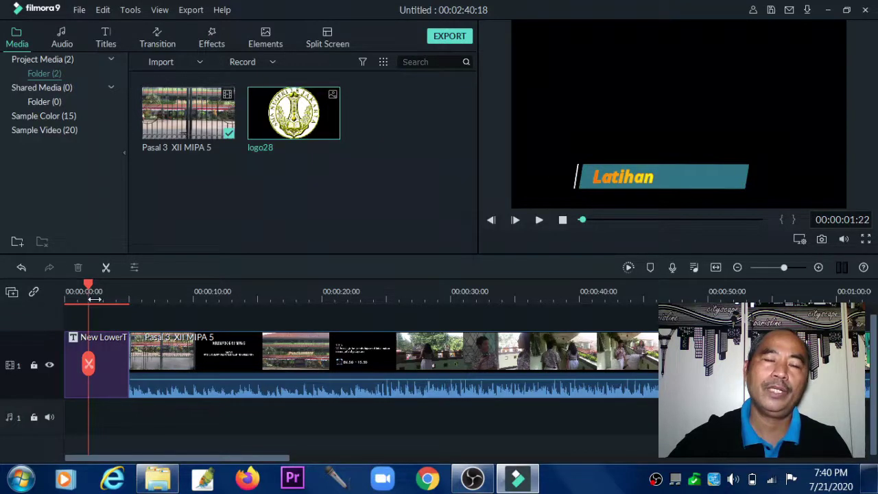
# Step: Place logo28 at the start of video track 2 above the title, shrunk to a small emblem just before the teal bar's white line
pyautogui.moveTo(285, 112); pyautogui.dragTo(66, 322)
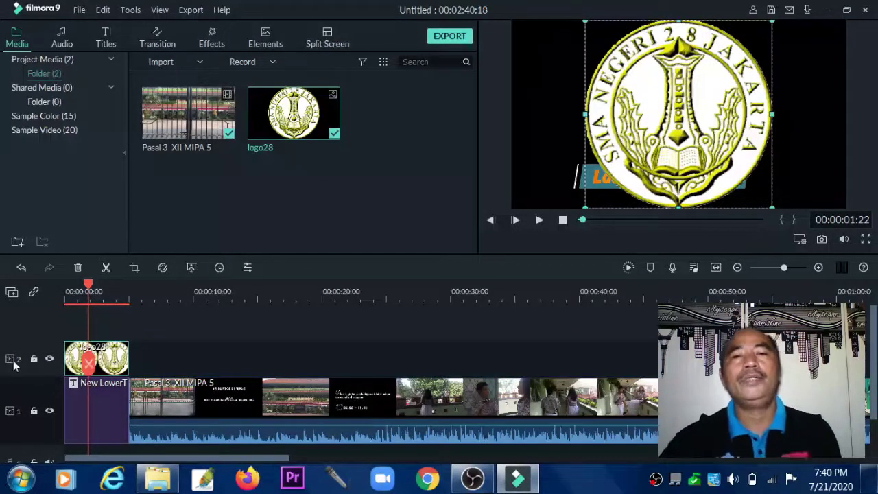
pyautogui.moveTo(771, 22); pyautogui.dragTo(550, 176)
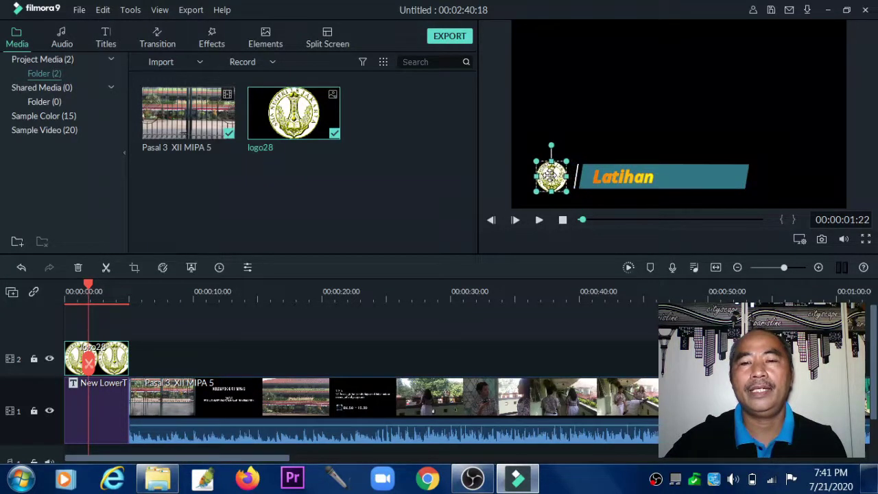
pyautogui.click(581, 129)
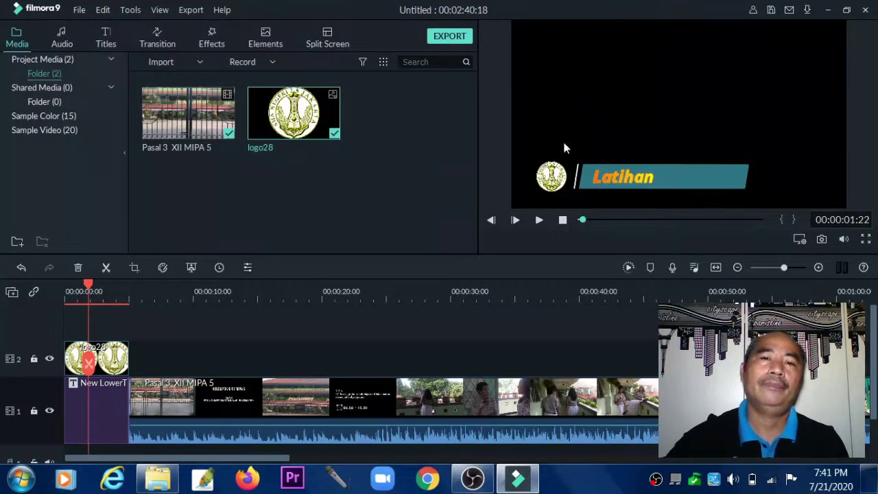
# Step: View the logo clip's image properties and close them without changes
pyautogui.click(555, 179)
pyautogui.doubleClick(119, 352)
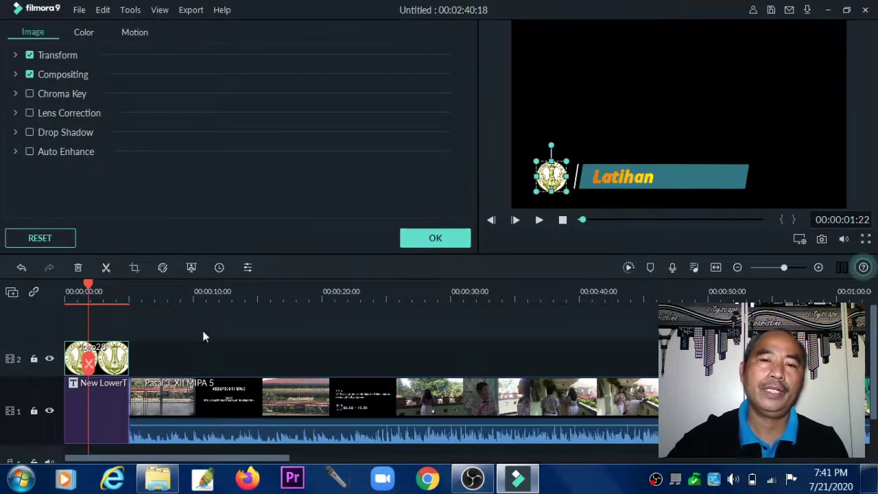
pyautogui.click(448, 237)
pyautogui.click(686, 73)
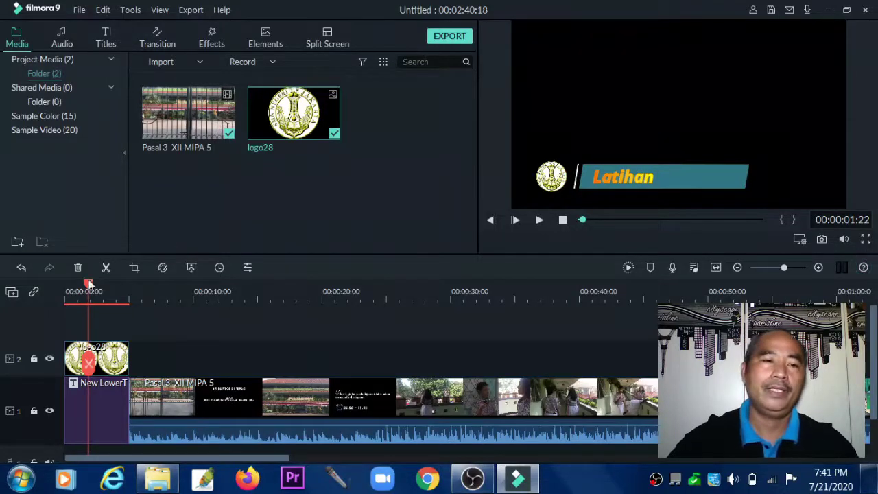
# Step: Preview the title and logo from the start of the timeline to the end of the title
pyautogui.moveTo(89, 284); pyautogui.dragTo(61, 289)
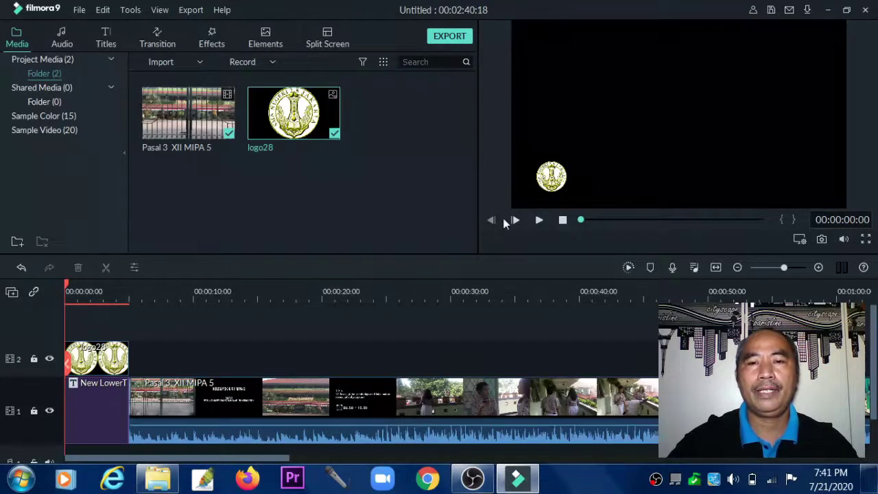
pyautogui.click(539, 224)
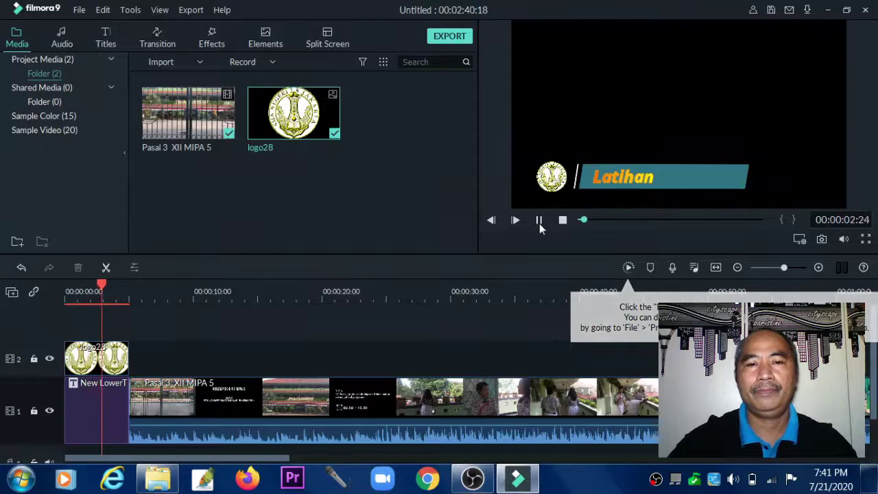
pyautogui.click(539, 220)
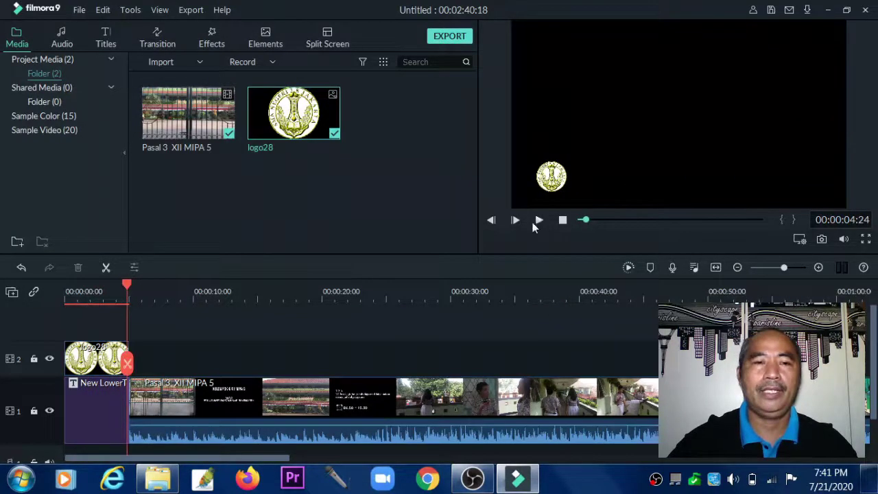
# Step: Trim the start of the logo28 clip to 00:00:00:02, where the title's white line first appears
pyautogui.click(99, 353)
pyautogui.moveTo(129, 283); pyautogui.dragTo(64, 298)
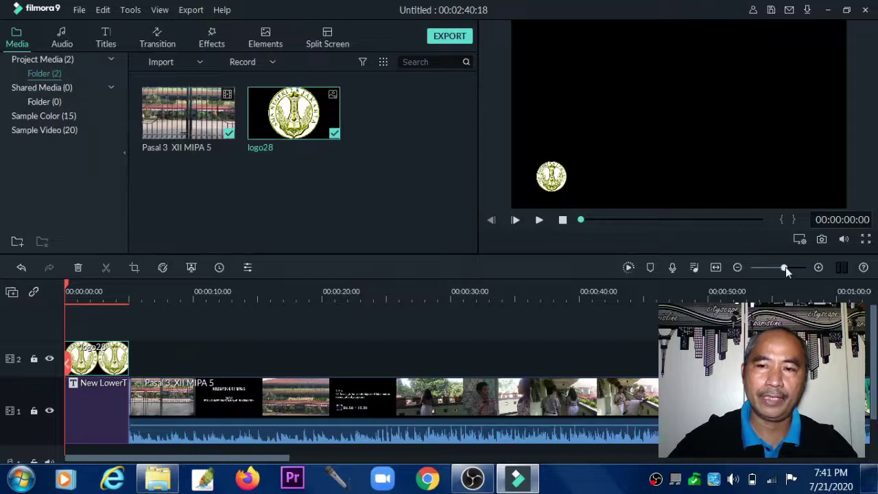
pyautogui.moveTo(785, 267); pyautogui.dragTo(794, 268)
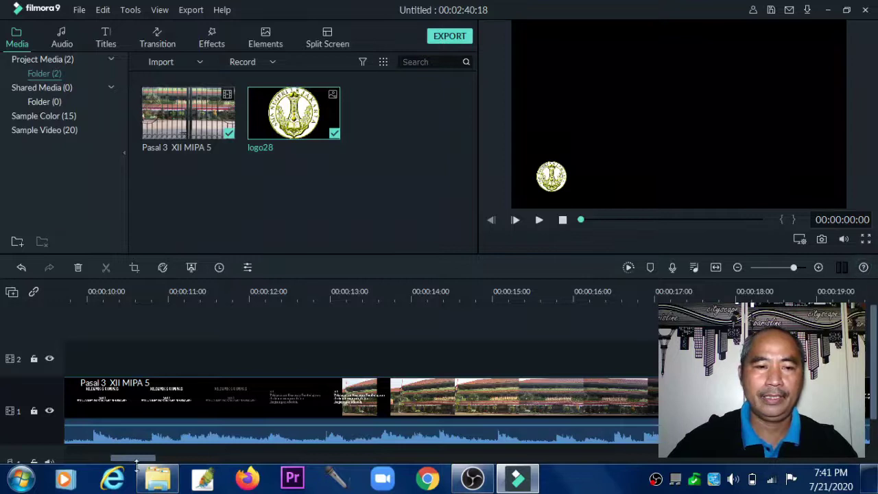
pyautogui.moveTo(139, 464); pyautogui.dragTo(81, 468)
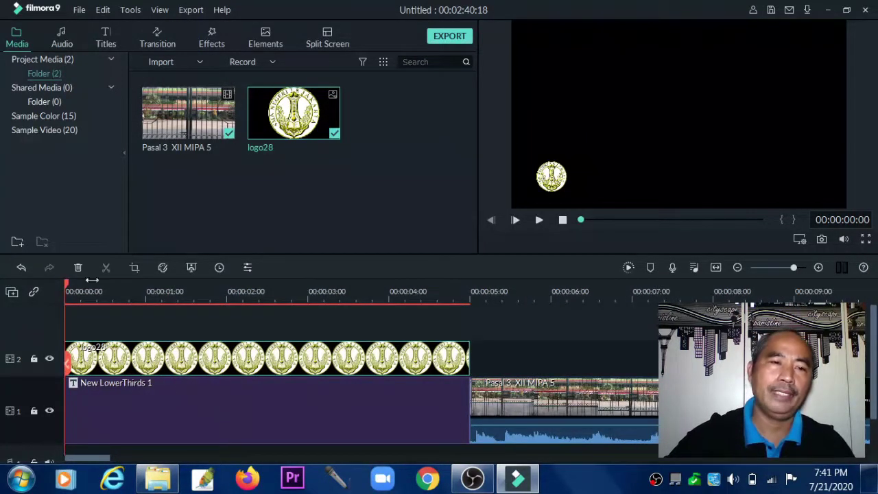
pyautogui.click(69, 287)
pyautogui.moveTo(70, 287); pyautogui.dragTo(76, 288)
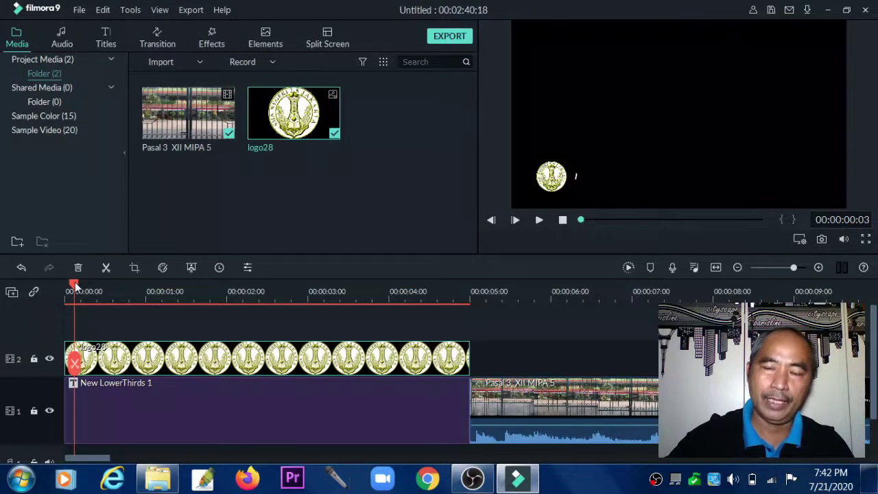
pyautogui.moveTo(76, 286); pyautogui.dragTo(72, 287)
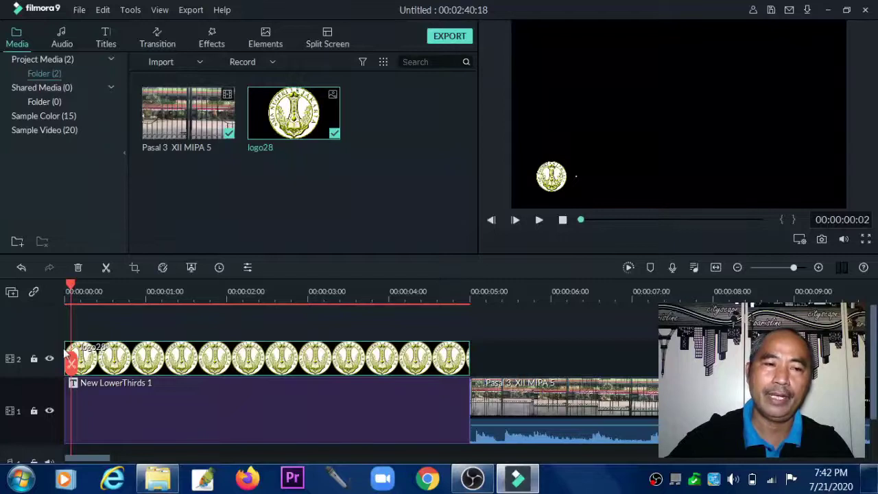
pyautogui.moveTo(66, 347); pyautogui.dragTo(120, 358)
pyautogui.click(151, 321)
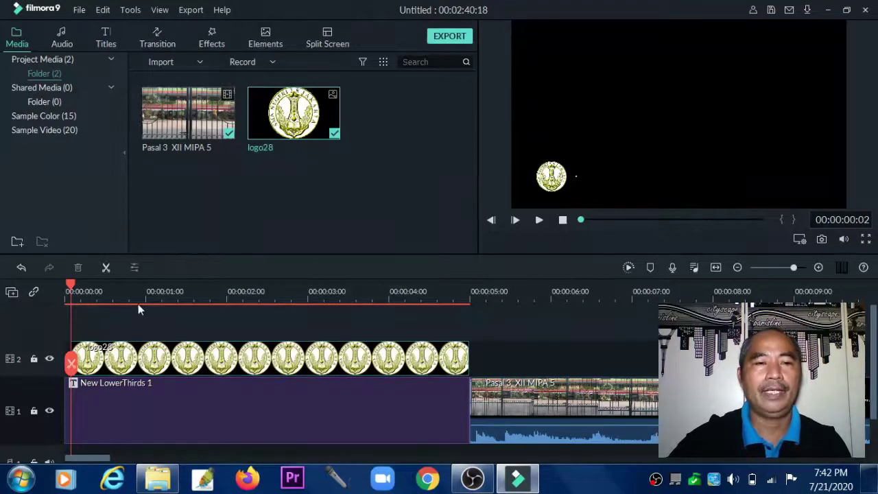
# Step: Preview the title and logo from the start of the timeline until the Latihan text animates out
pyautogui.moveTo(71, 285); pyautogui.dragTo(57, 288)
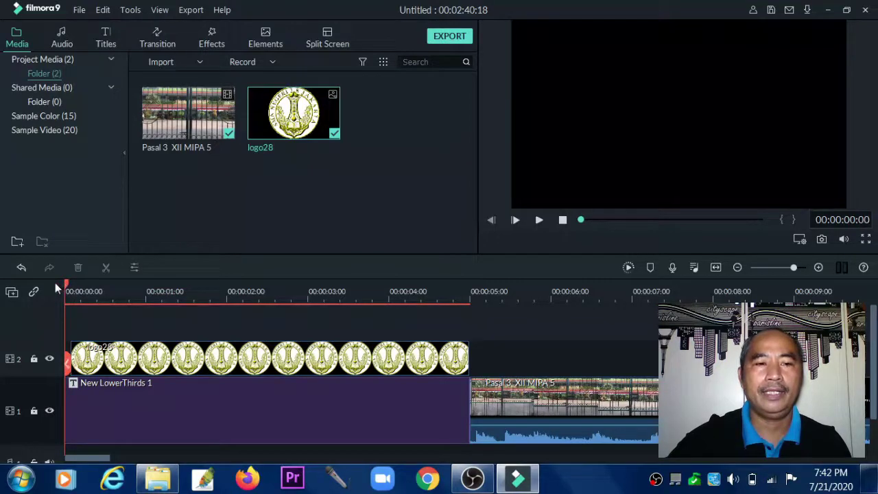
pyautogui.click(539, 221)
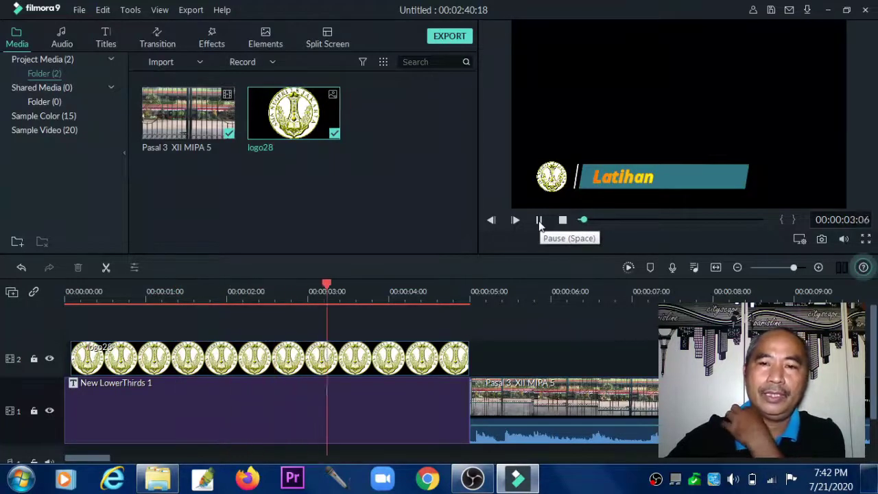
pyautogui.click(538, 220)
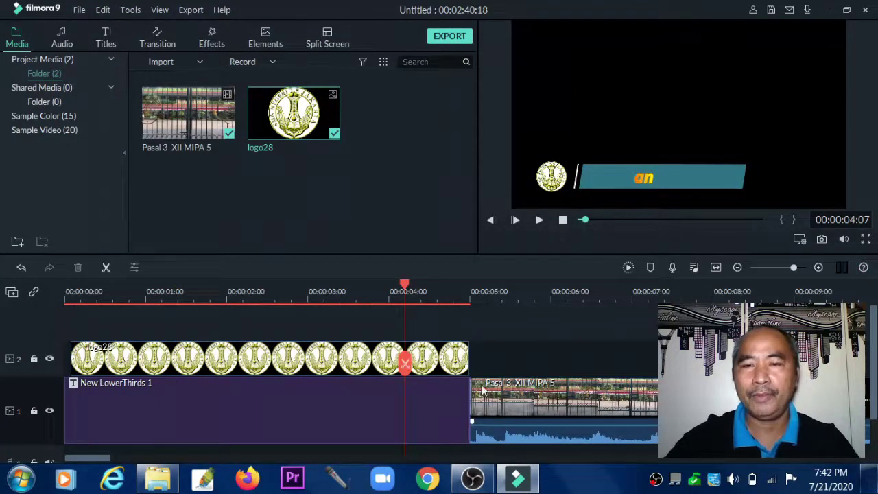
# Step: Shorten the New LowerThirds 1 title and the logo28 clip so both end at about 00:00:03:20
pyautogui.click(446, 414)
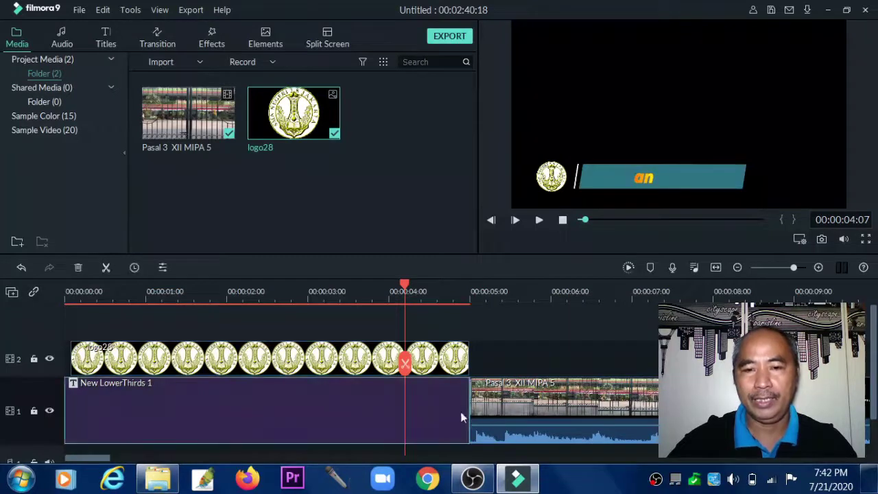
pyautogui.moveTo(469, 406); pyautogui.dragTo(372, 408)
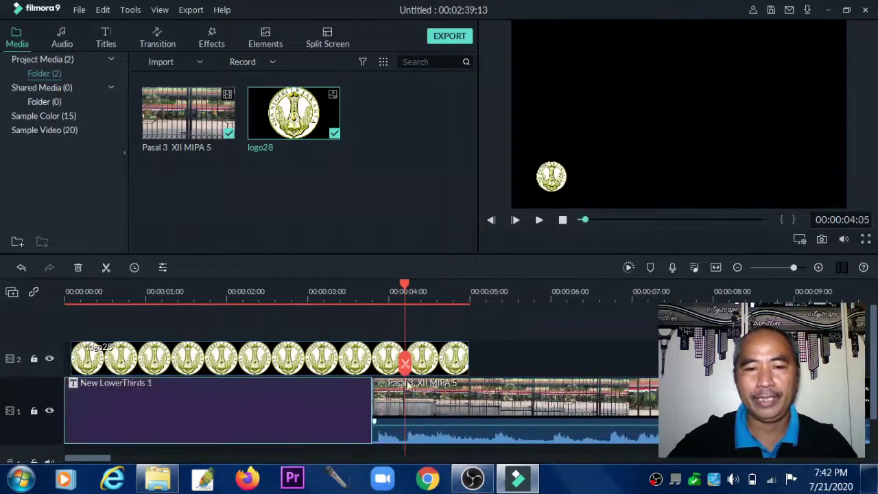
pyautogui.moveTo(468, 362); pyautogui.dragTo(376, 365)
pyautogui.click(485, 365)
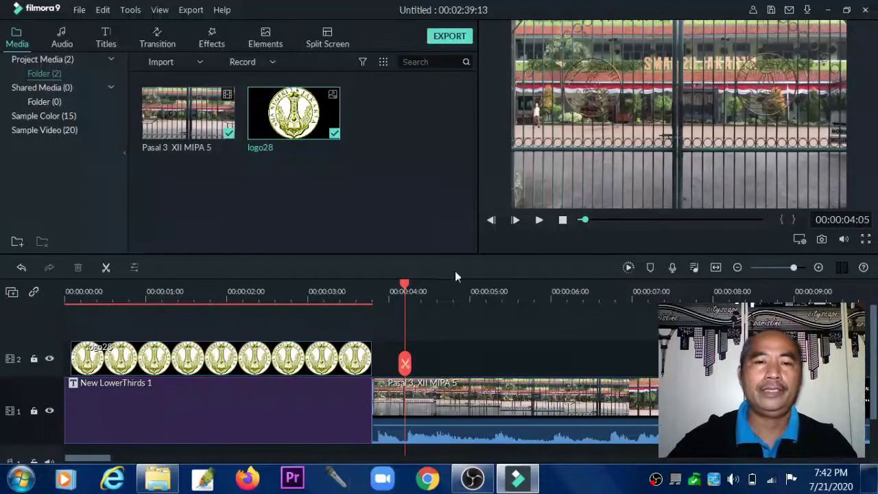
# Step: Play the shortened title and logo from the timeline start into the opening of the school video
pyautogui.moveTo(405, 291); pyautogui.dragTo(53, 298)
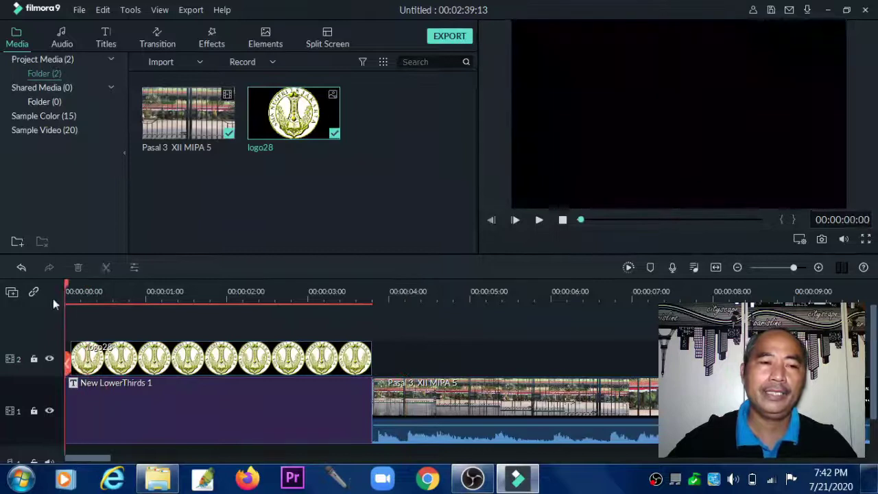
pyautogui.click(540, 219)
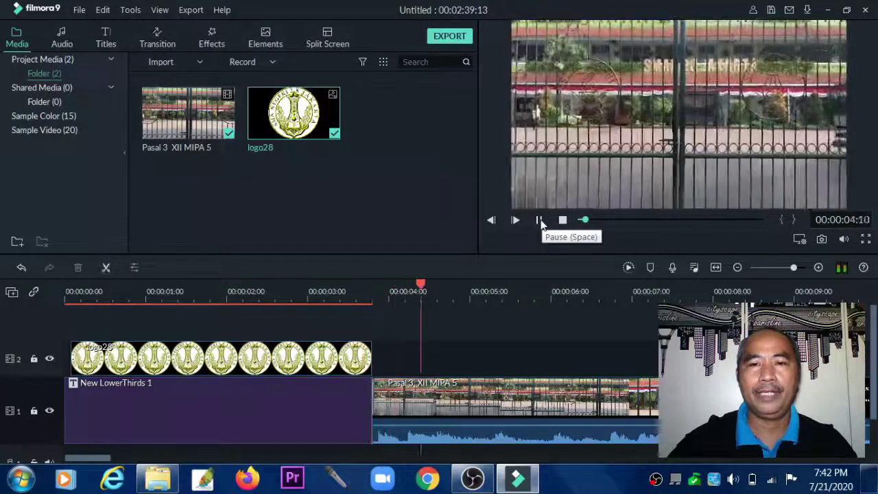
pyautogui.click(540, 220)
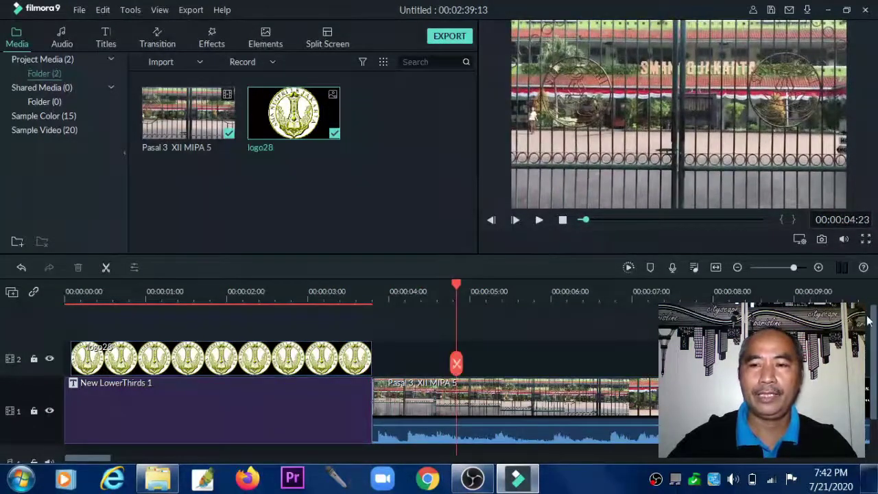
# Step: Bring audio track 1 into view and browse the included audio library to the Drift - Drift music
pyautogui.moveTo(875, 323); pyautogui.dragTo(875, 357)
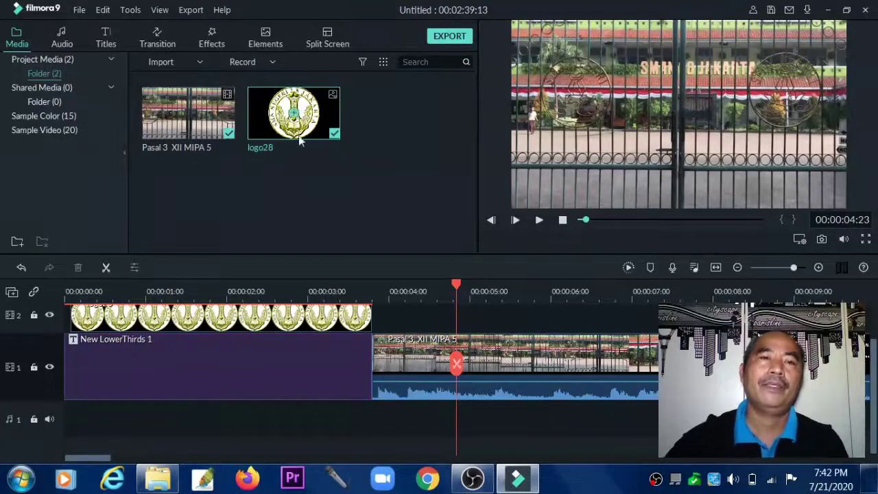
pyautogui.click(63, 41)
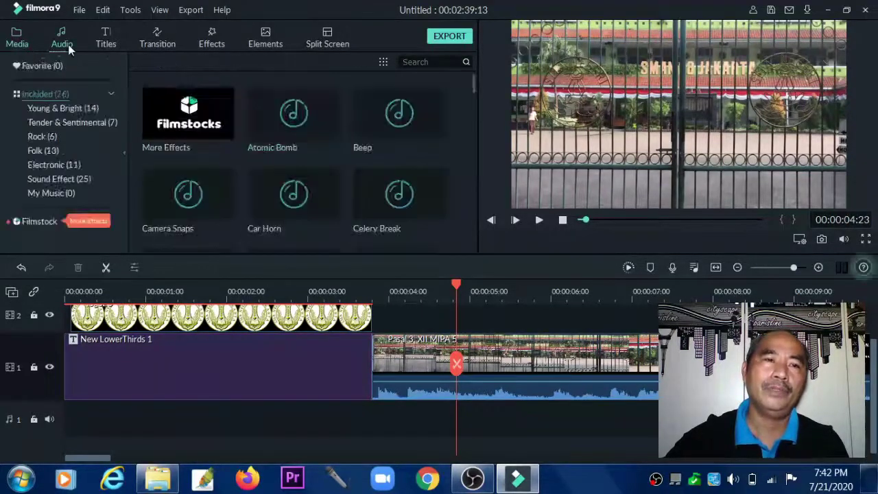
pyautogui.moveTo(474, 86); pyautogui.dragTo(476, 111)
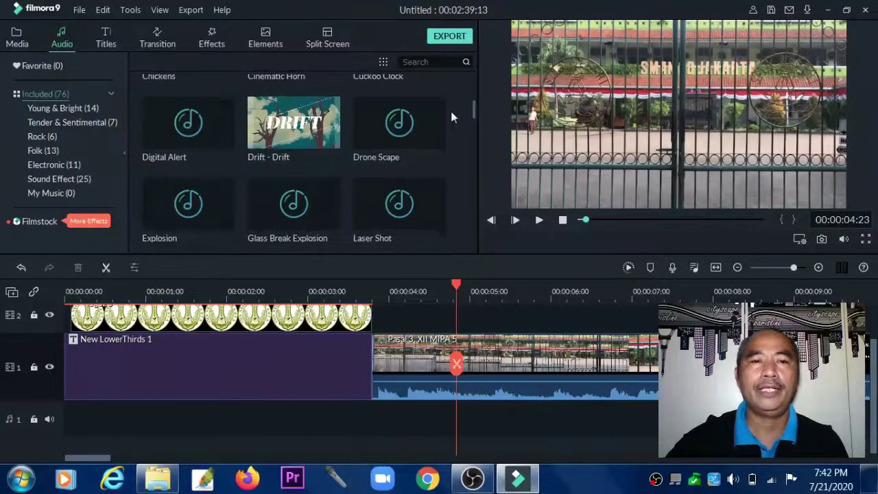
pyautogui.click(293, 121)
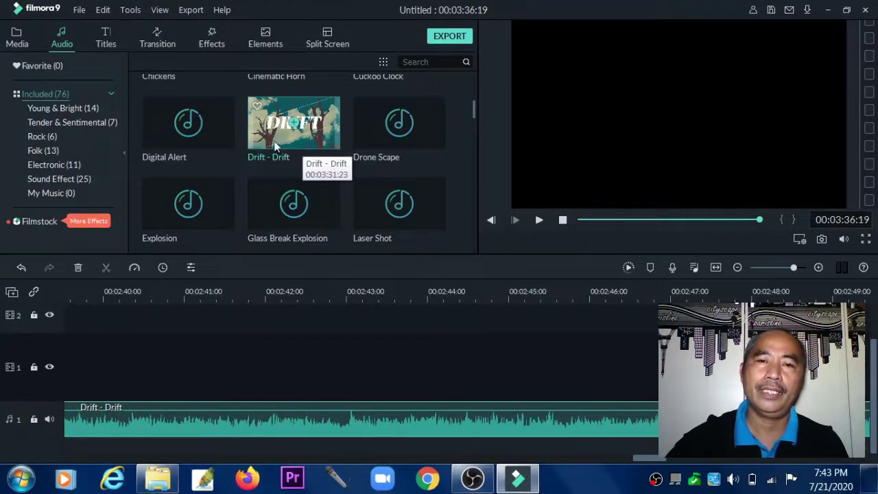
pyautogui.click(538, 220)
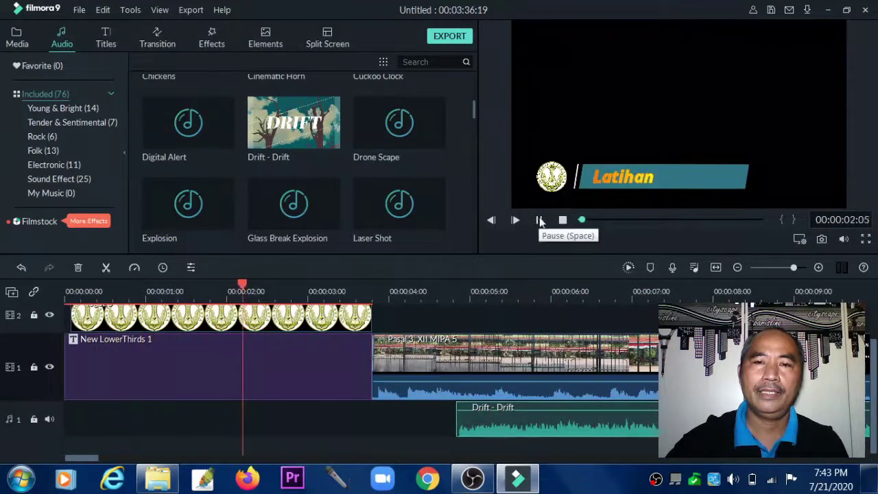
pyautogui.click(540, 219)
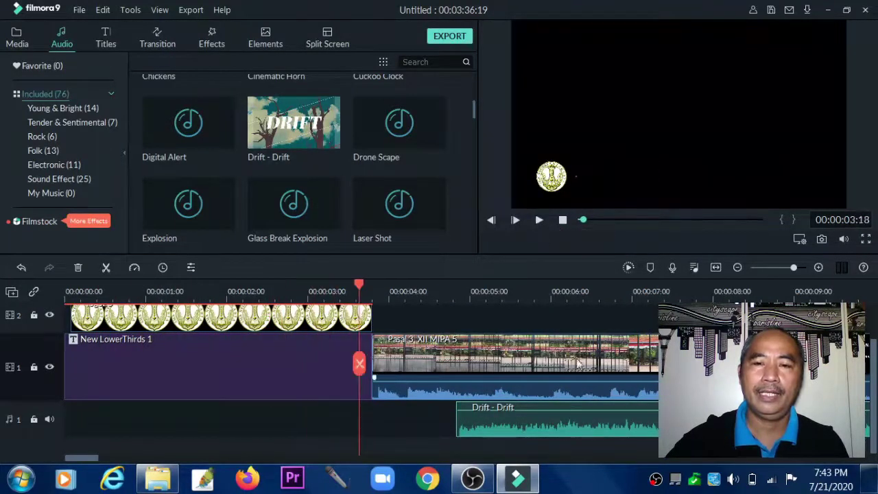
pyautogui.click(598, 418)
pyautogui.press('Delete')
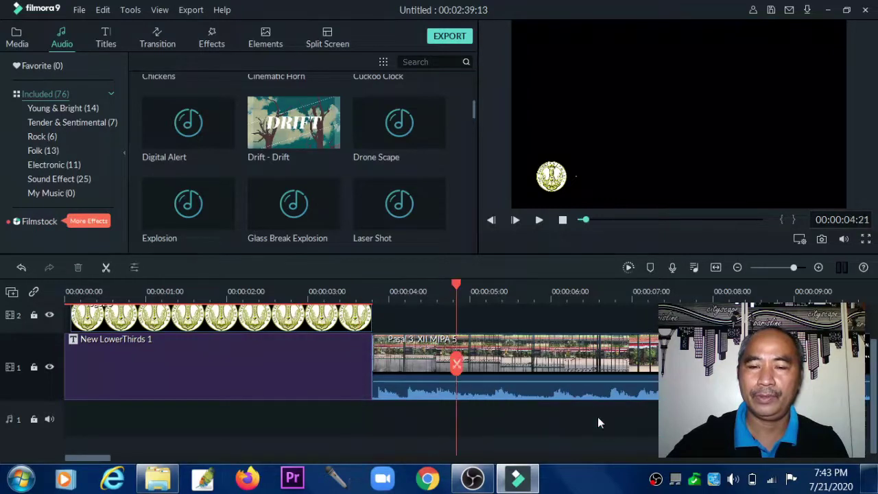
# Step: Audition the Drift - Drift music and place it at the start of audio track 1
pyautogui.click(310, 137)
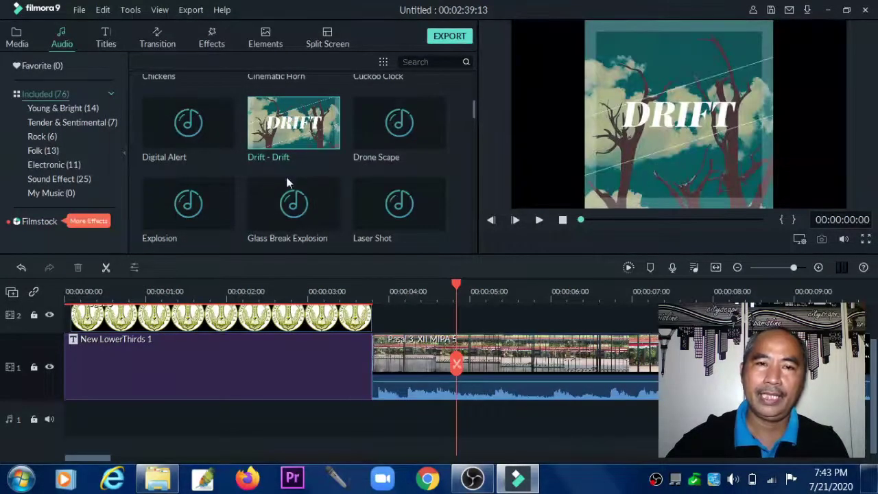
pyautogui.click(539, 220)
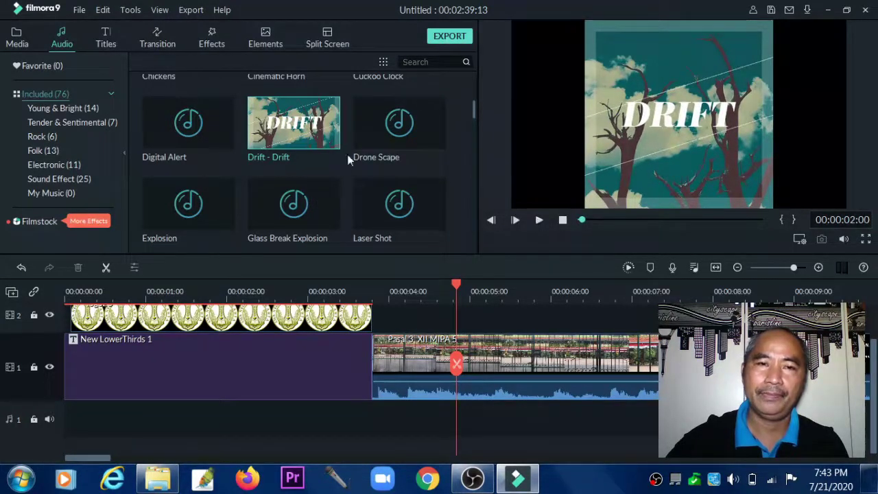
pyautogui.moveTo(325, 148); pyautogui.dragTo(63, 412)
# Step: Play the timeline from the start with the music, and replay the changeover from title to school video
pyautogui.moveTo(467, 282); pyautogui.dragTo(65, 292)
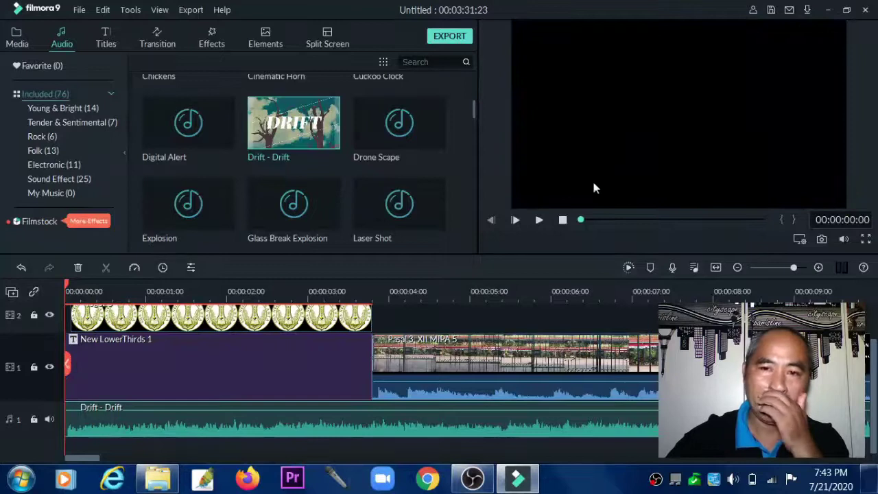
pyautogui.click(538, 220)
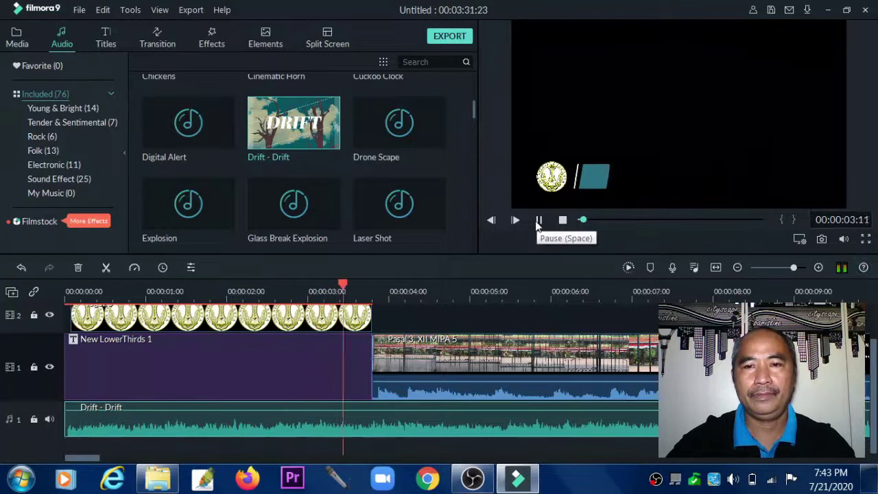
pyautogui.click(539, 220)
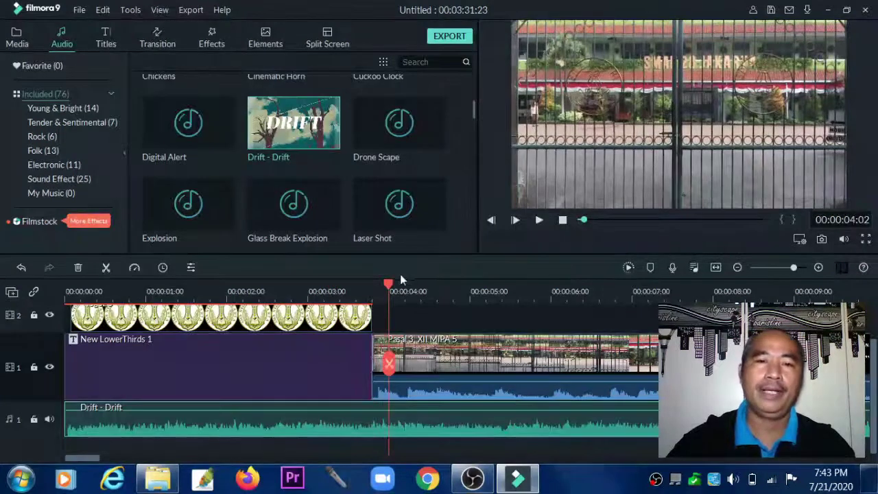
pyautogui.moveTo(388, 284); pyautogui.dragTo(343, 286)
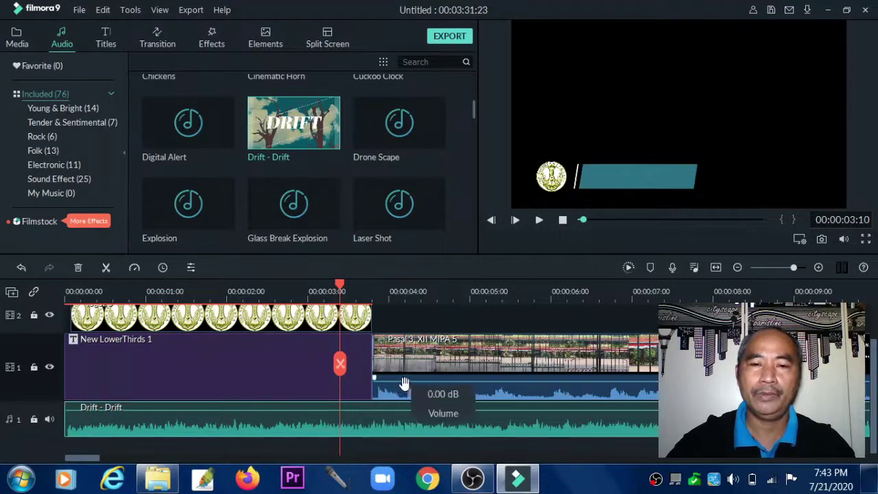
pyautogui.click(539, 220)
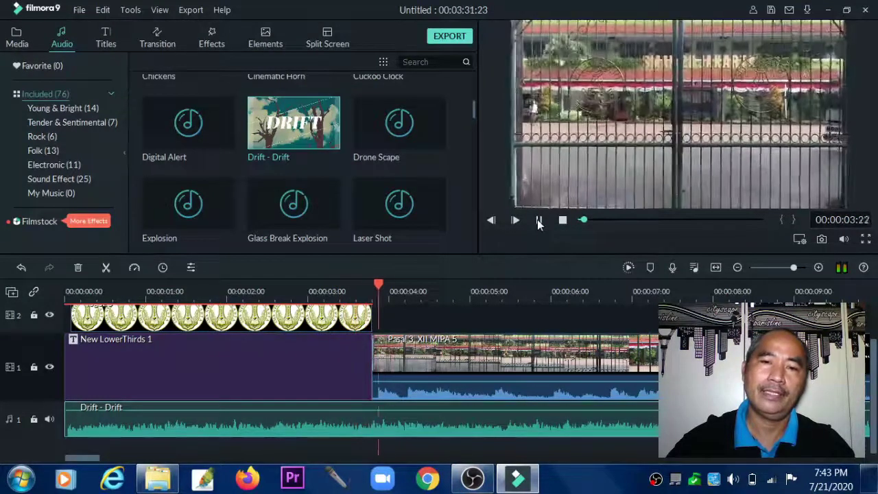
pyautogui.click(539, 220)
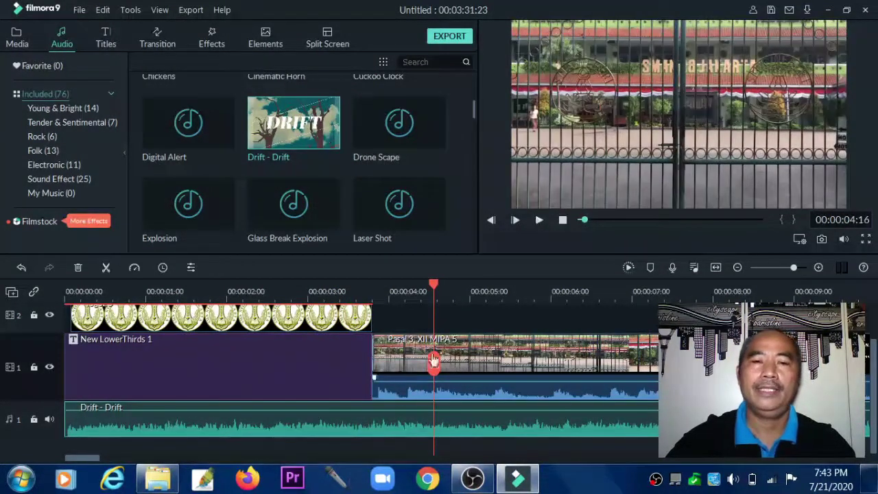
# Step: Split the Drift - Drift music at 00:00:03:20 where the title ends, delete the remainder, and play across the cut
pyautogui.moveTo(437, 286); pyautogui.dragTo(374, 294)
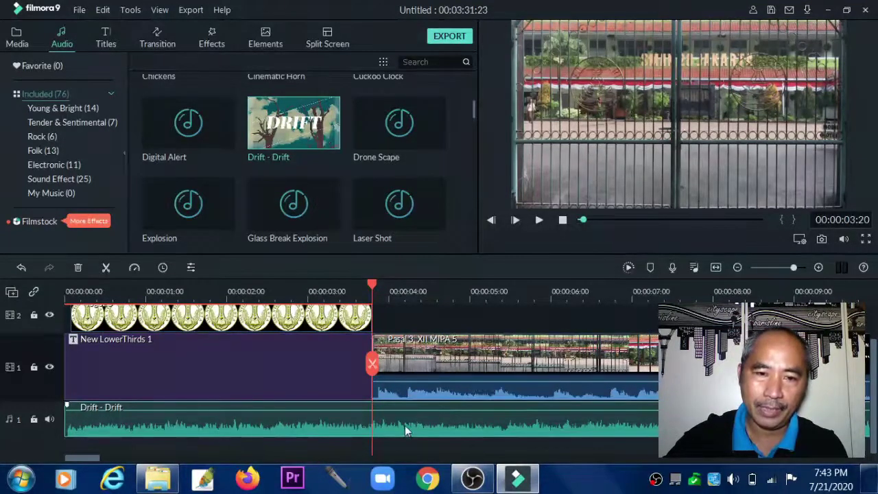
pyautogui.click(372, 365)
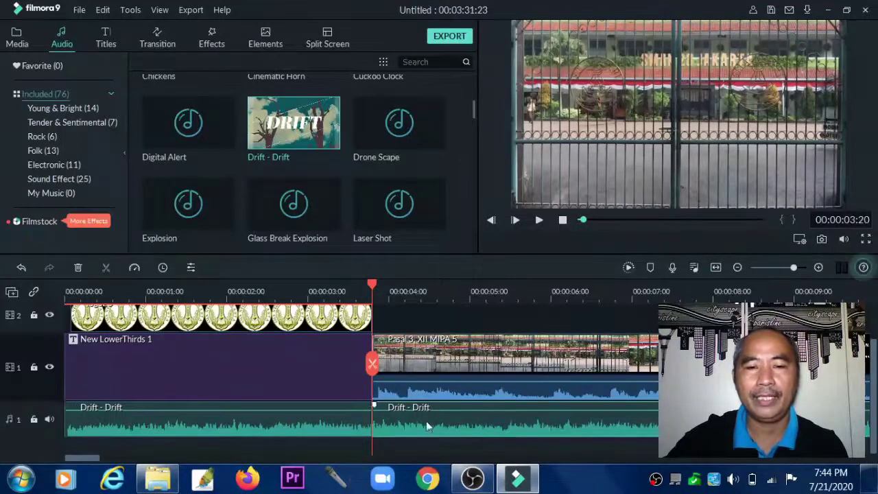
pyautogui.press('Delete')
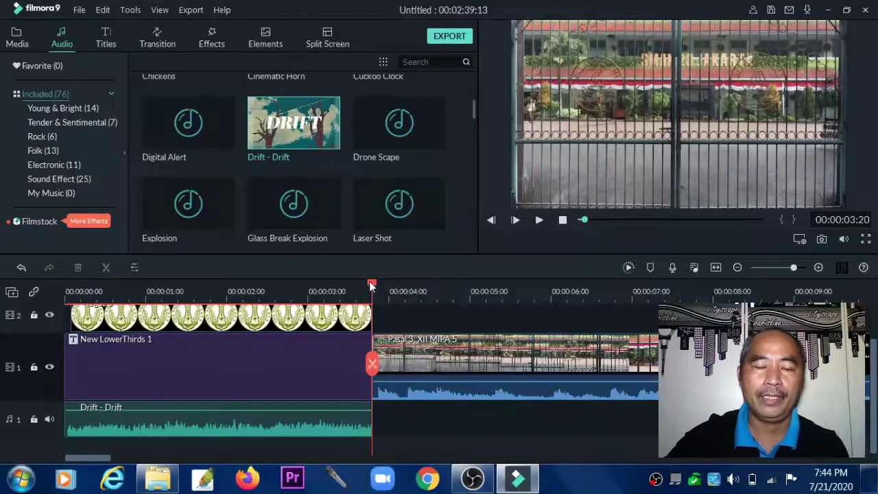
pyautogui.moveTo(370, 285); pyautogui.dragTo(355, 288)
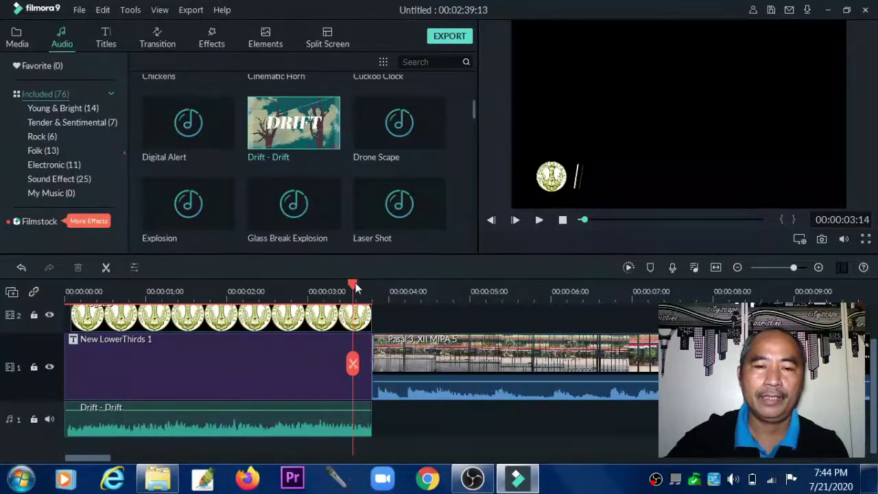
pyautogui.click(539, 220)
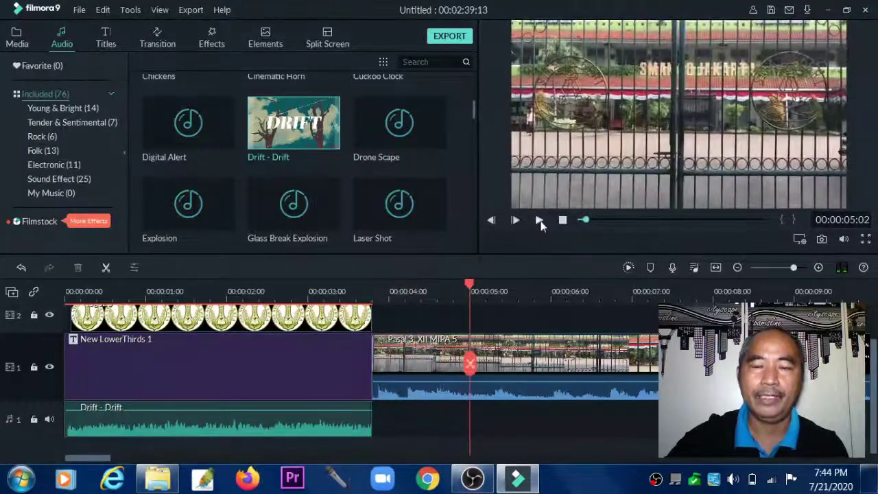
# Step: Extend the end of the Drift - Drift music slightly past the title and move the playhead to 00:00:03:19
pyautogui.click(364, 423)
pyautogui.moveTo(370, 416); pyautogui.dragTo(395, 415)
pyautogui.moveTo(469, 284); pyautogui.dragTo(371, 284)
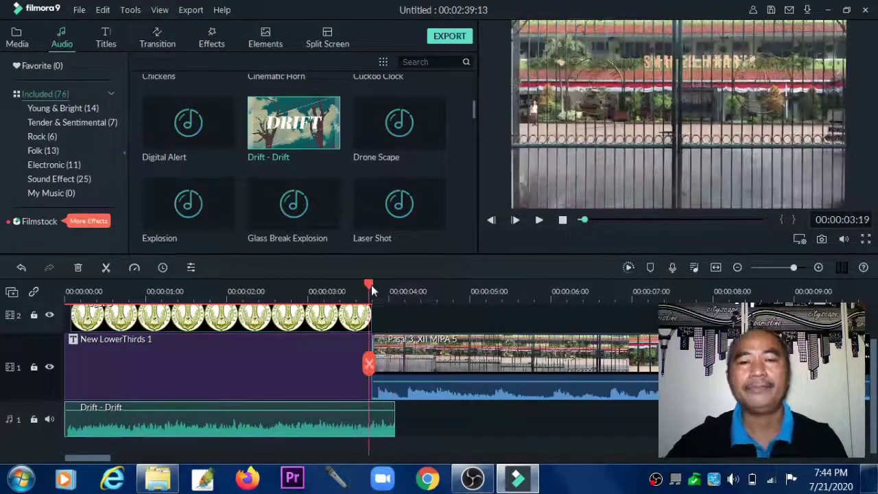
# Step: Add a short fade-out to the Drift - Drift music in its audio settings
pyautogui.click(382, 433)
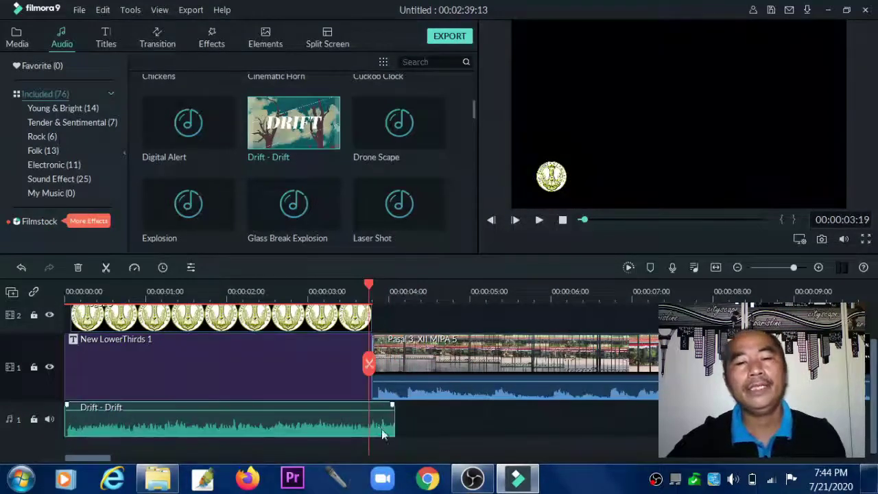
pyautogui.doubleClick(347, 424)
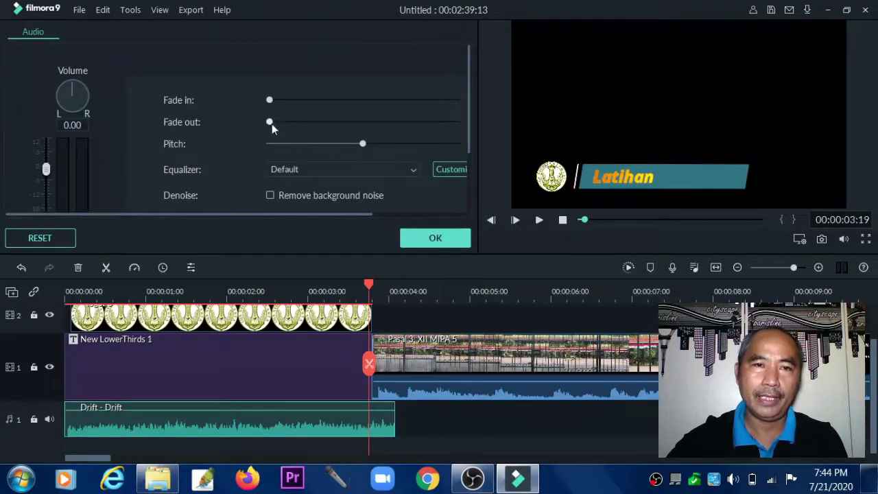
pyautogui.moveTo(276, 121); pyautogui.dragTo(286, 122)
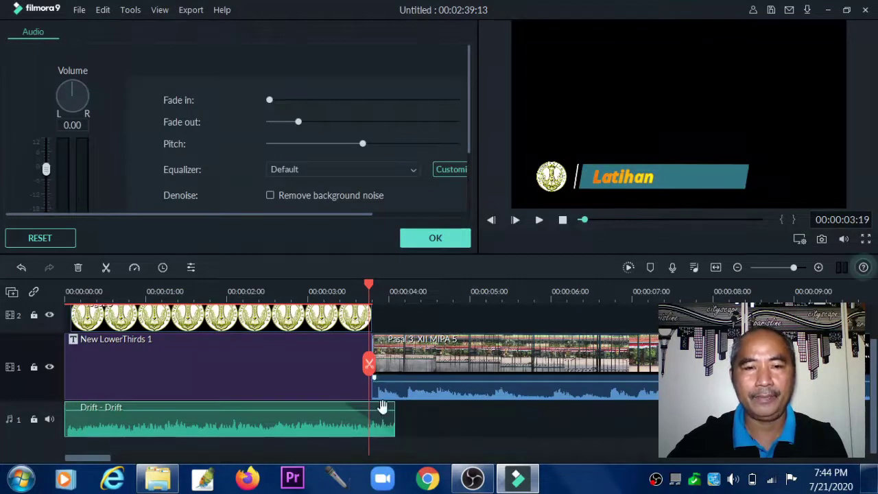
# Step: Play the faded music from the start, then lengthen its fade-out to begin at about 00:00:03:05
pyautogui.moveTo(369, 284); pyautogui.dragTo(67, 293)
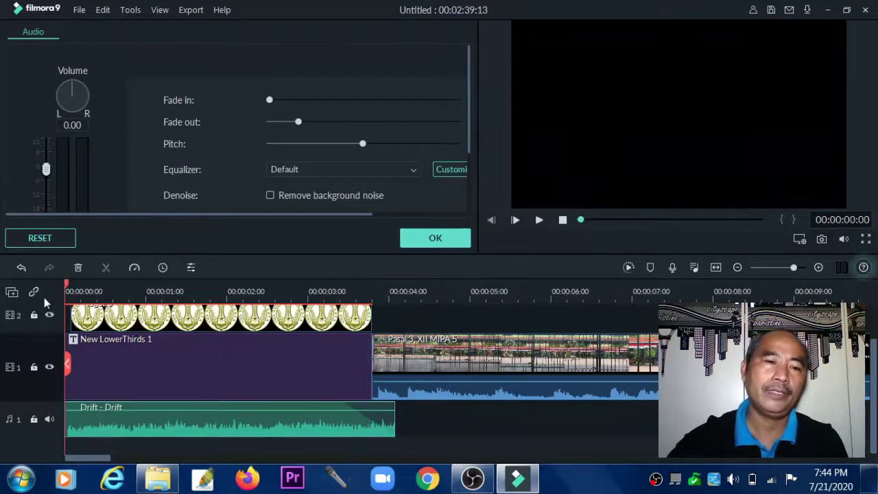
pyautogui.click(539, 221)
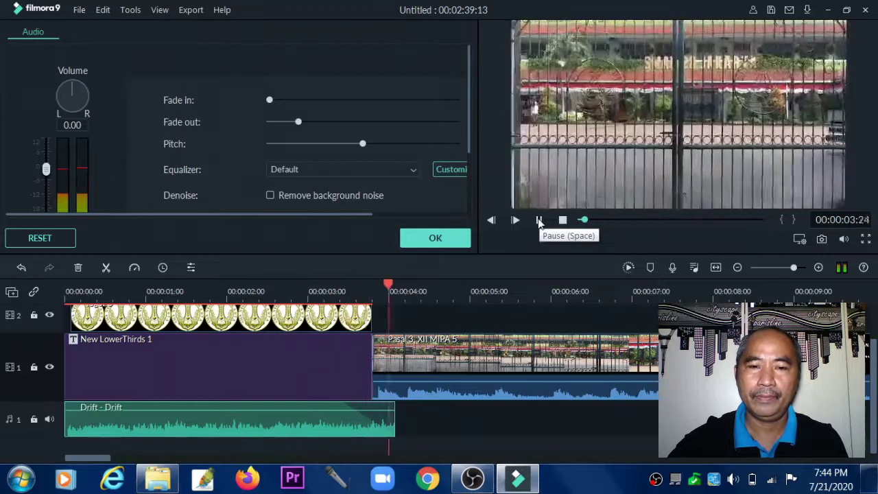
pyautogui.click(539, 220)
pyautogui.moveTo(386, 412)
pyautogui.moveTo(394, 420); pyautogui.dragTo(323, 405)
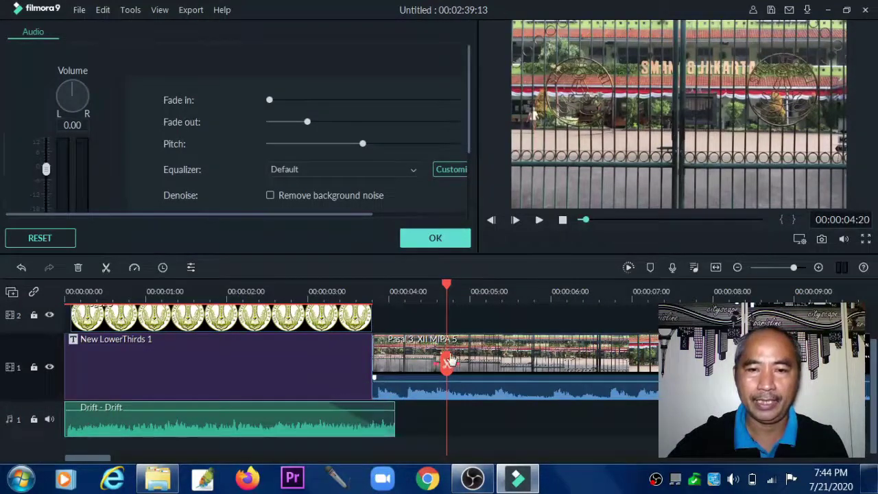
# Step: Open the school video clip's audio settings and examine its fade, pitch and equalizer options
pyautogui.click(470, 396)
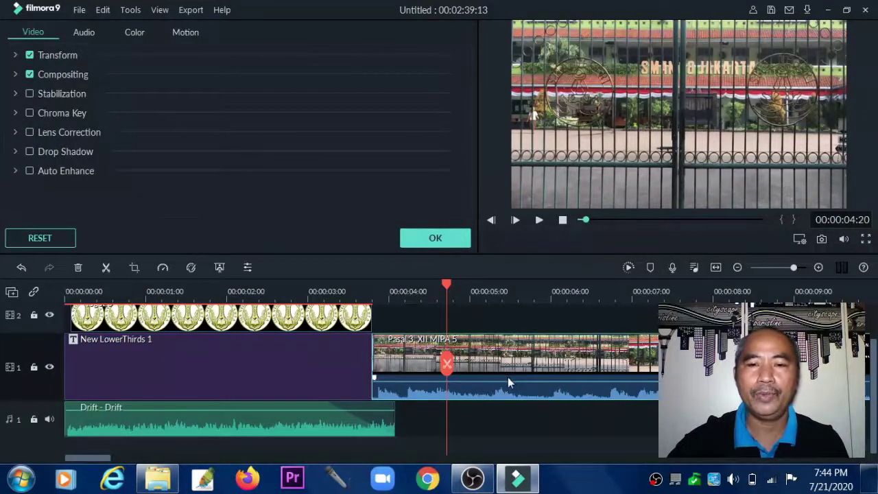
pyautogui.moveTo(508, 378)
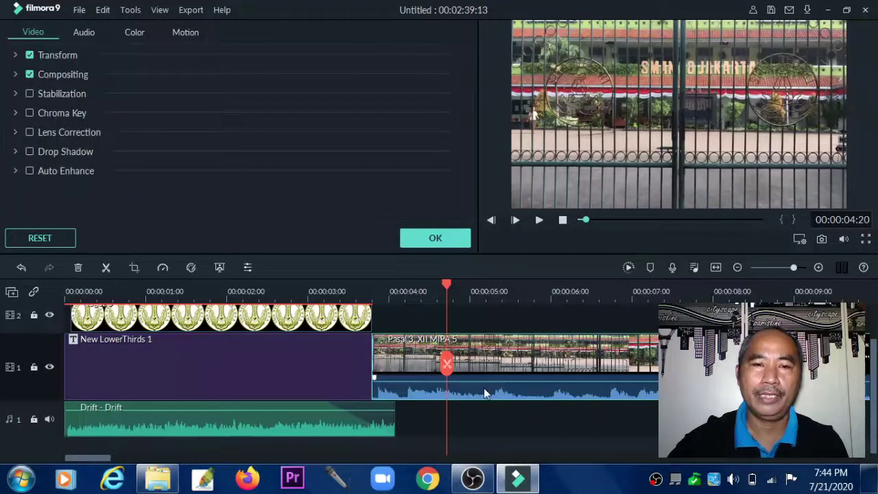
pyautogui.click(447, 239)
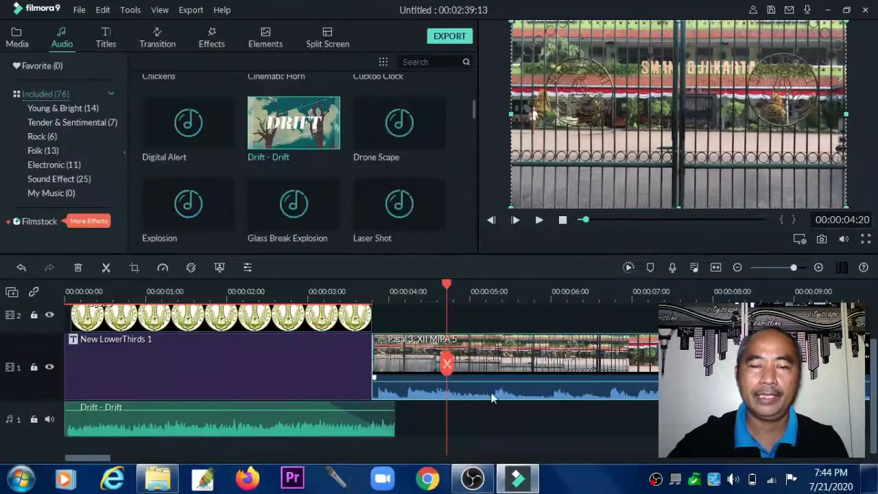
pyautogui.doubleClick(491, 398)
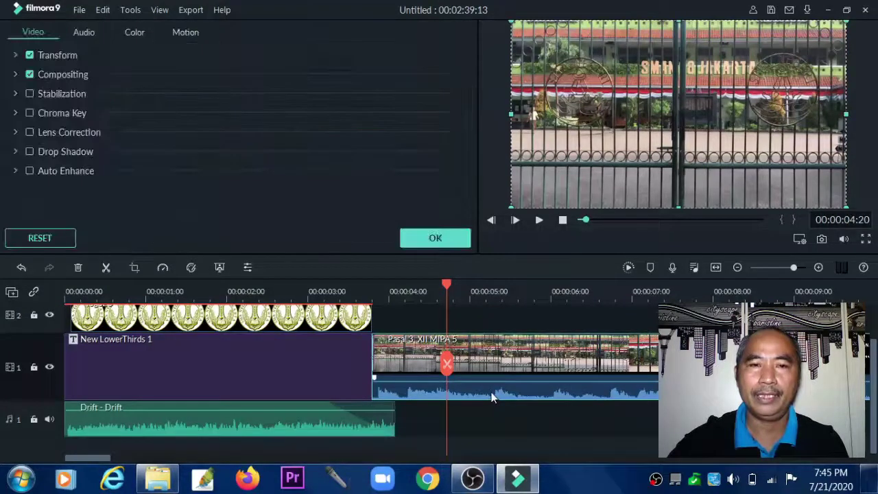
pyautogui.click(431, 237)
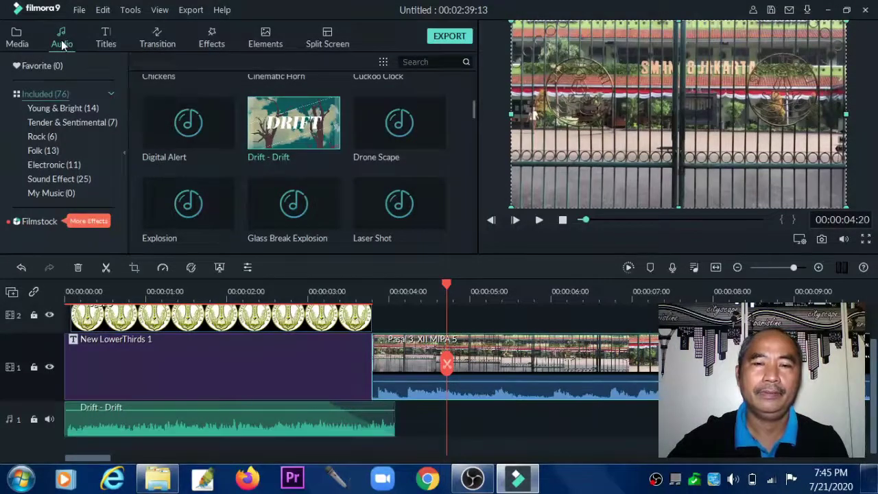
pyautogui.doubleClick(520, 388)
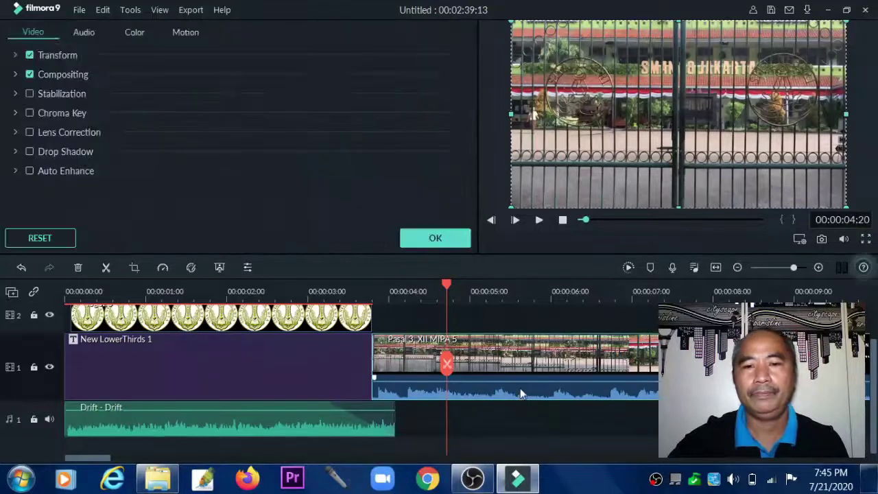
pyautogui.click(82, 35)
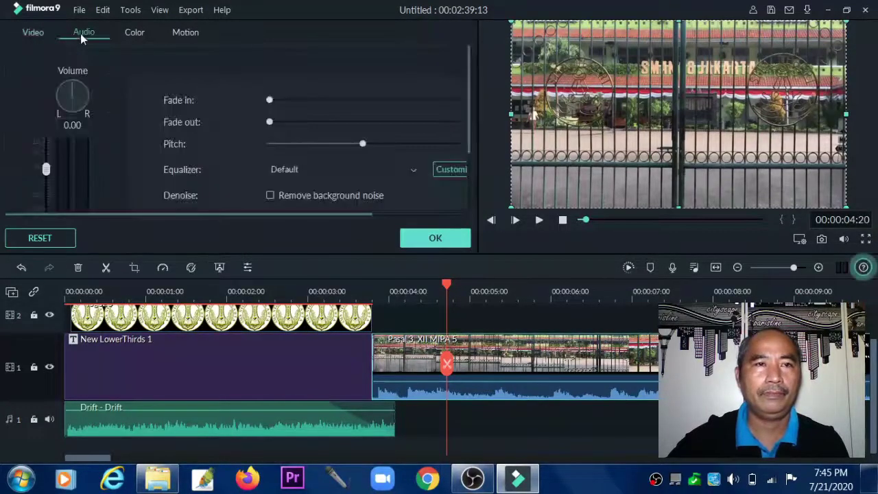
pyautogui.click(439, 238)
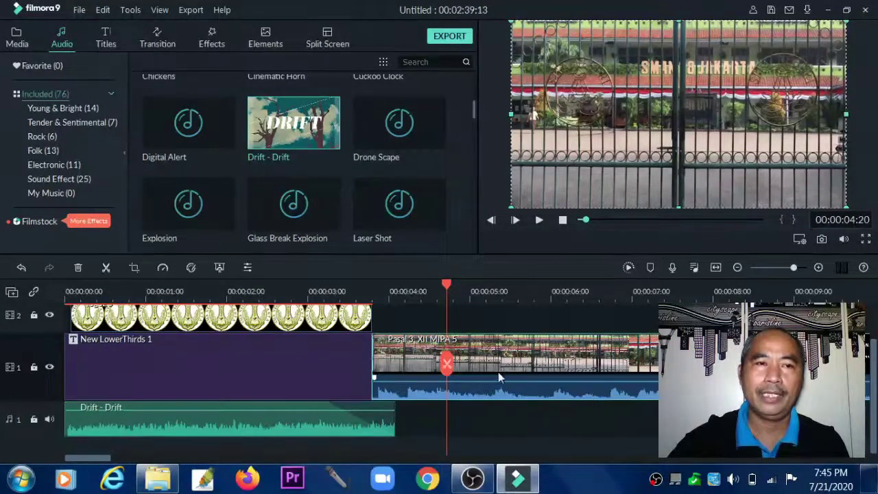
pyautogui.doubleClick(493, 389)
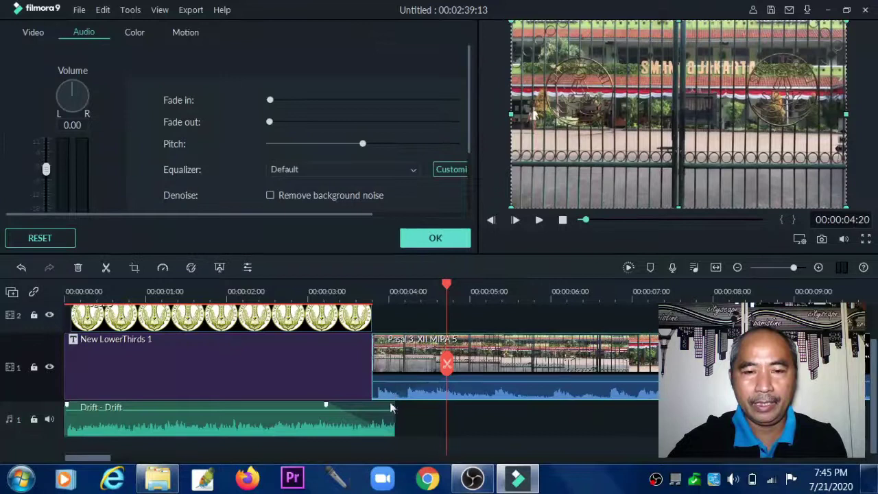
# Step: Fade in the school video's audio up to 00:00:04:16 and play the changeover from 00:00:03:05
pyautogui.click(280, 429)
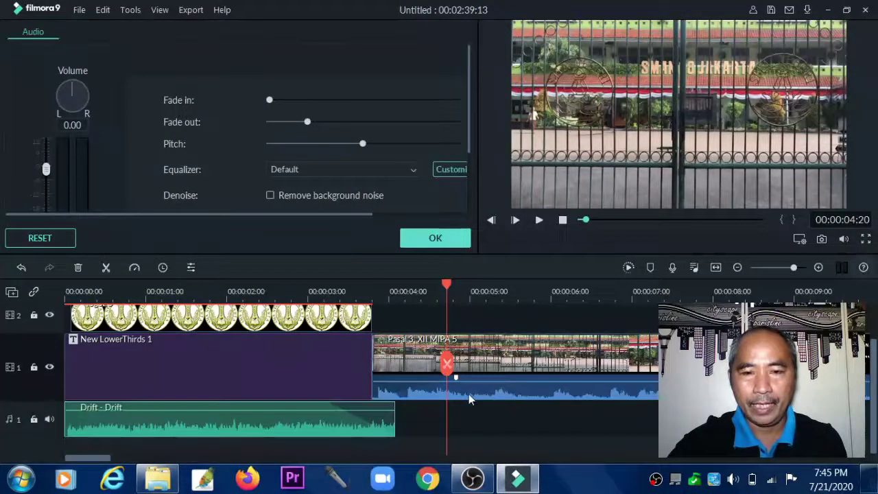
pyautogui.moveTo(446, 287); pyautogui.dragTo(414, 288)
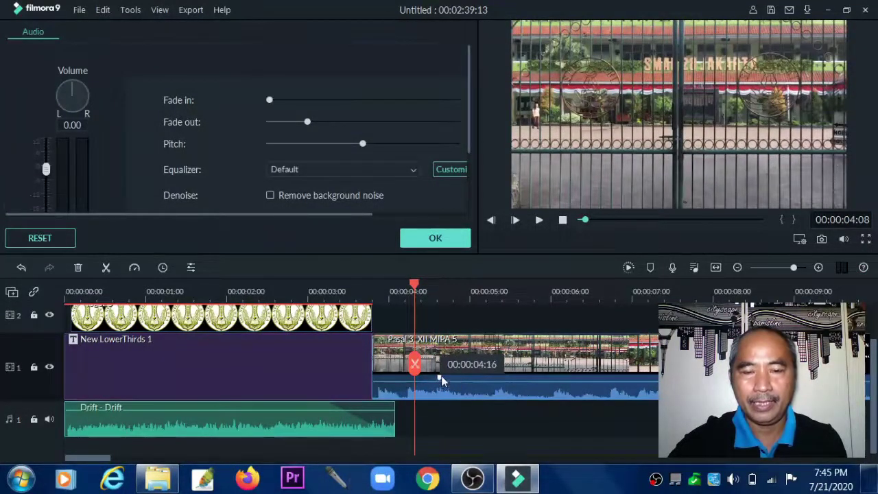
pyautogui.moveTo(414, 286); pyautogui.dragTo(323, 289)
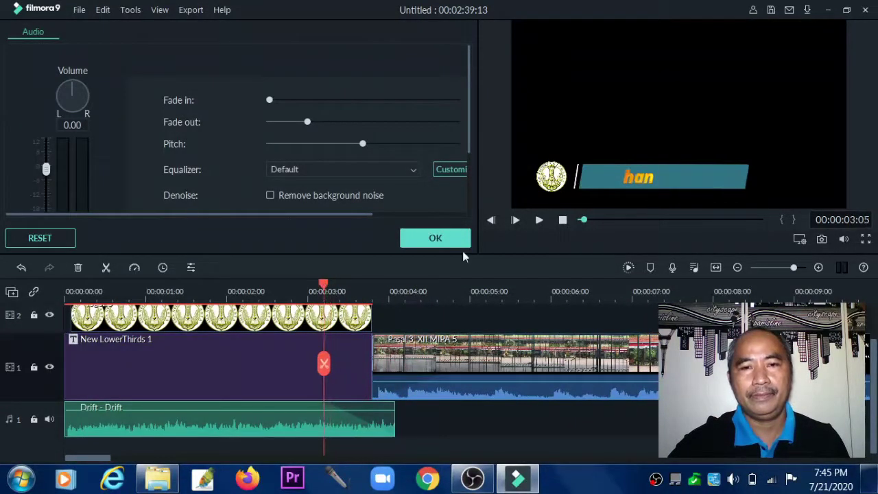
pyautogui.click(539, 220)
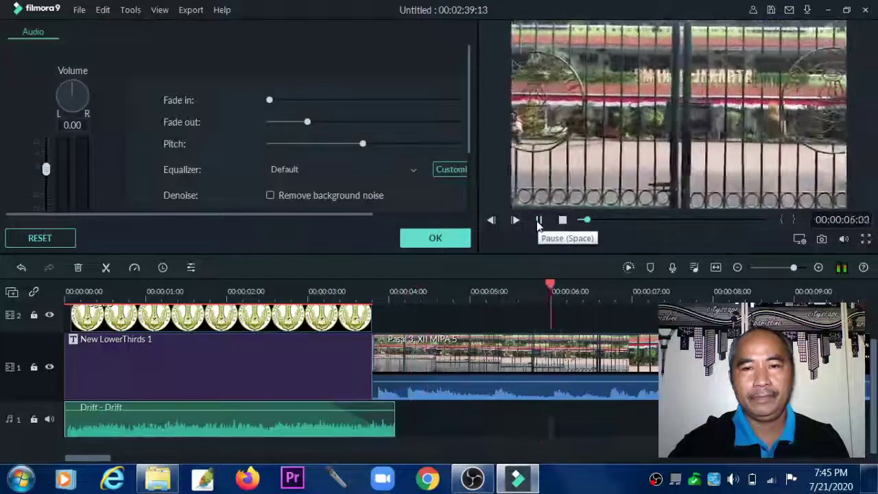
pyautogui.click(539, 221)
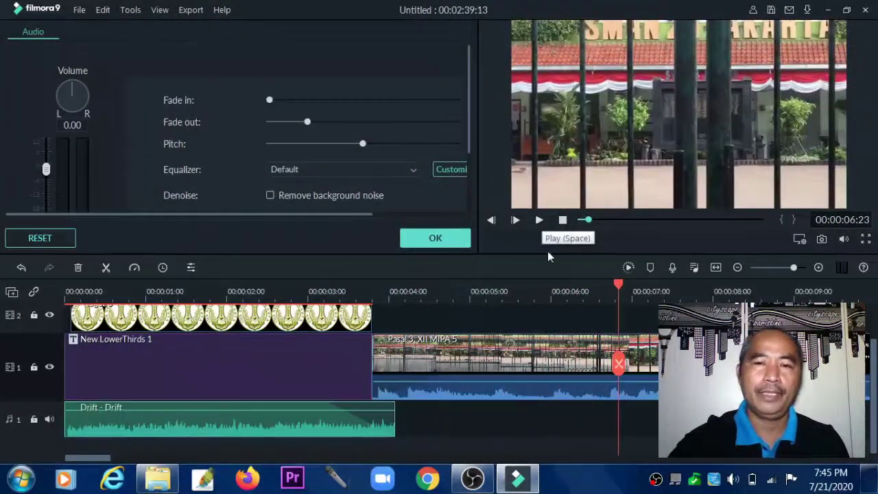
# Step: Replay the audio crossover from 00:00:03:10 and close the music's audio settings
pyautogui.moveTo(620, 292); pyautogui.dragTo(343, 292)
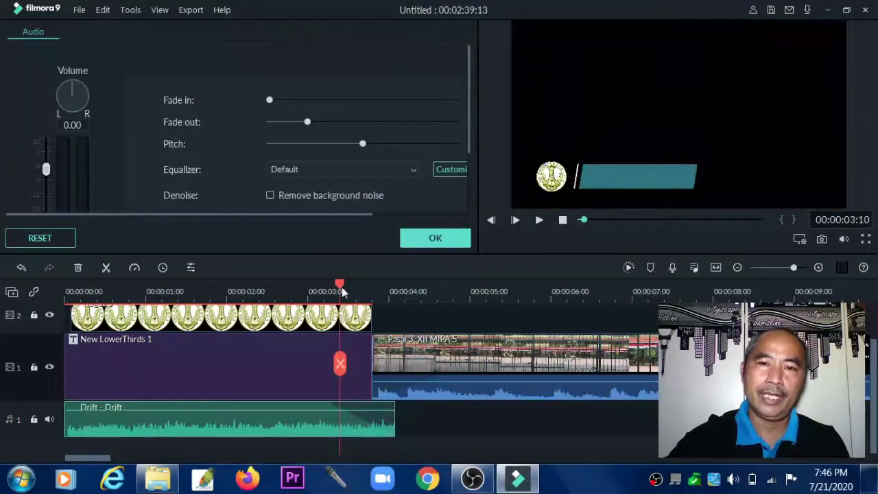
pyautogui.click(538, 221)
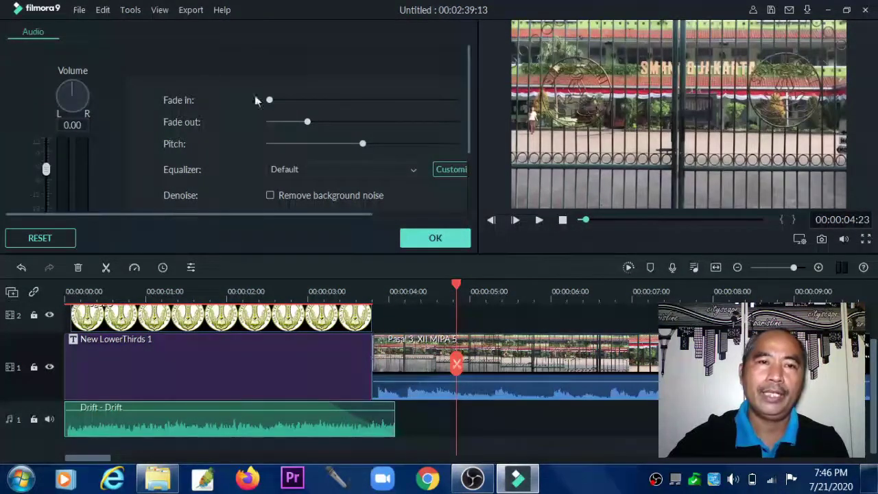
pyautogui.click(451, 239)
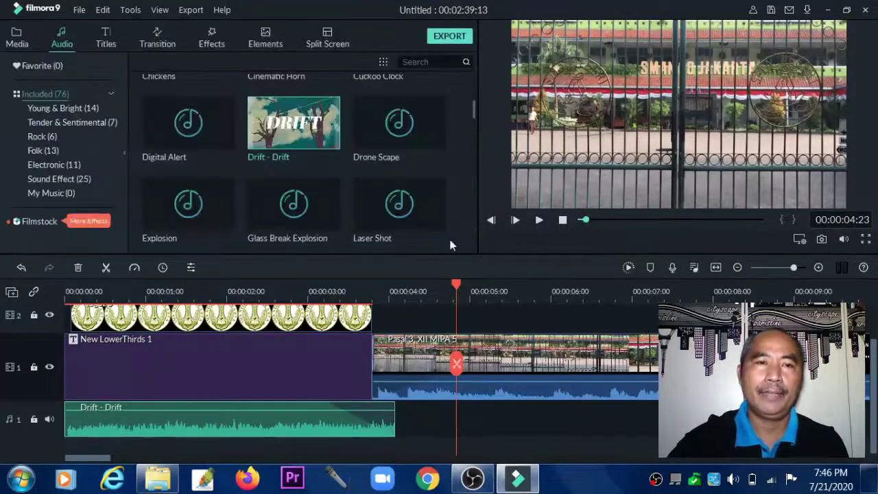
# Step: Add a Dissolve transition between the Latihan title and the school video on track 1
pyautogui.click(155, 42)
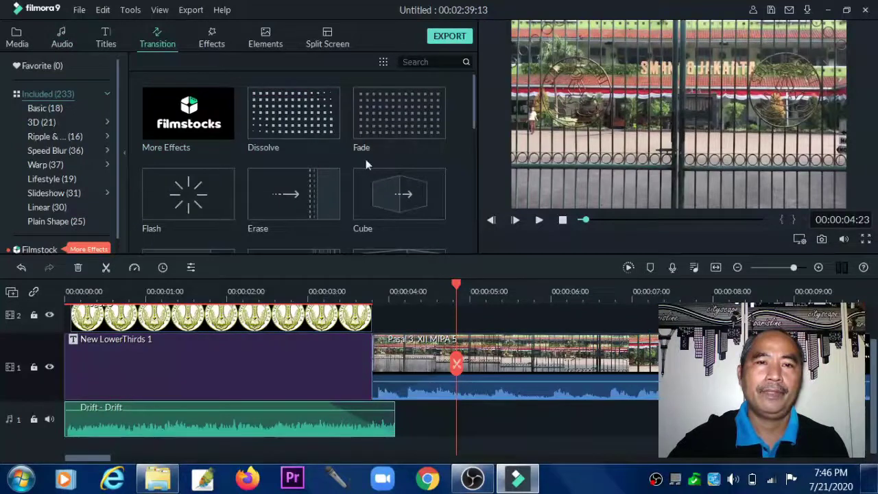
pyautogui.moveTo(294, 120)
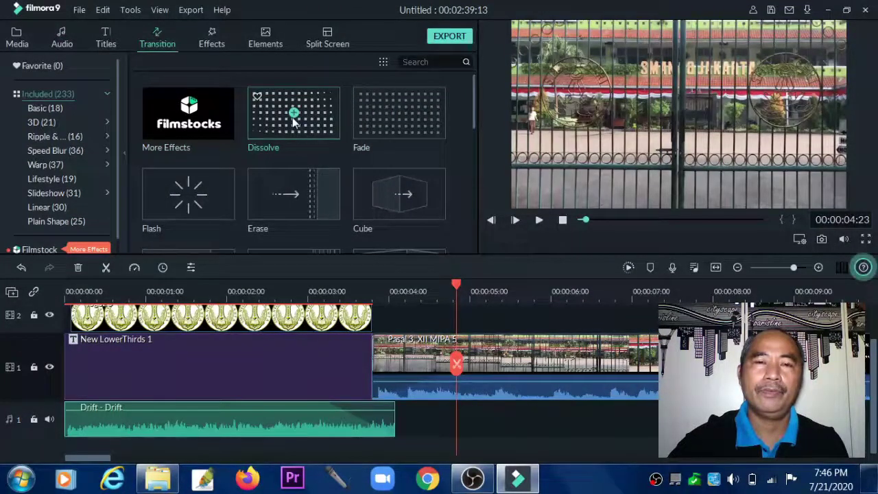
pyautogui.moveTo(279, 120); pyautogui.dragTo(396, 348)
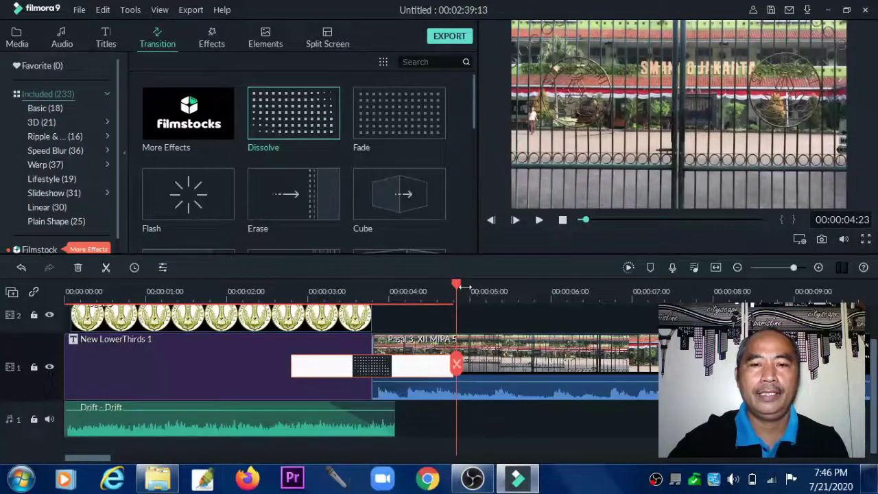
# Step: Play the timeline from 00:00:02:08 across the Dissolve transition
pyautogui.moveTo(458, 289); pyautogui.dragTo(254, 289)
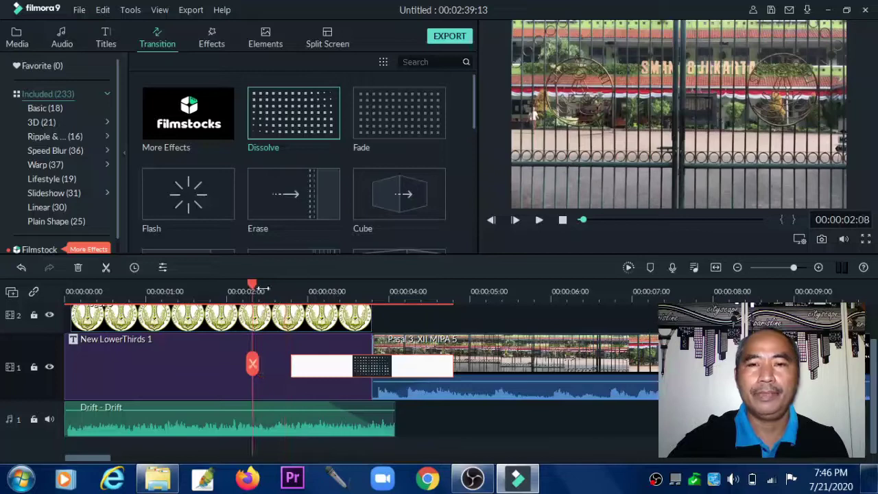
pyautogui.click(539, 220)
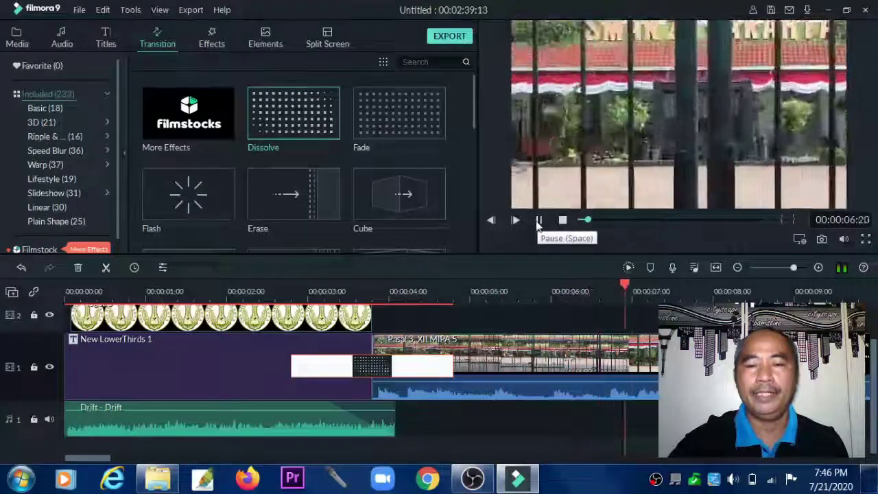
pyautogui.click(539, 220)
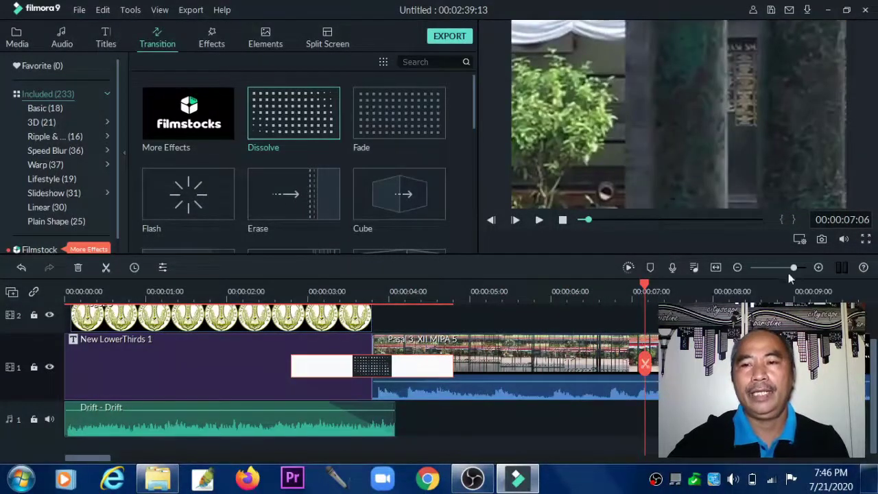
# Step: Play the school video from 00:00:06:19 to find the cut point, and split it at 00:00:06:24
pyautogui.moveTo(793, 271)
pyautogui.mouseDown()
pyautogui.moveTo(772, 269)
pyautogui.moveTo(790, 268)
pyautogui.mouseUp()
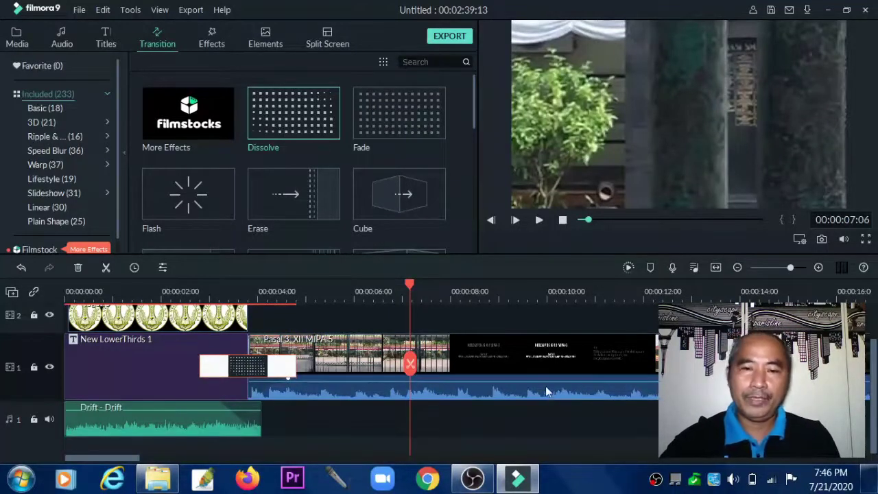
pyautogui.moveTo(411, 287); pyautogui.dragTo(395, 292)
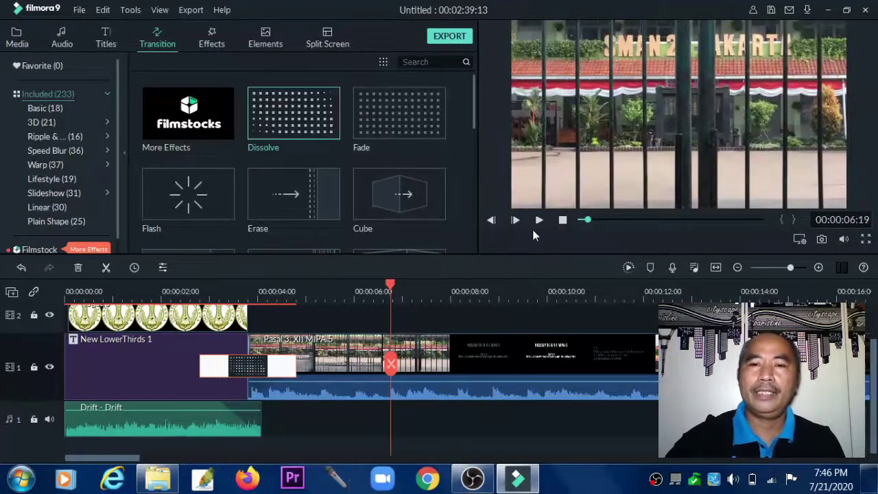
pyautogui.click(537, 219)
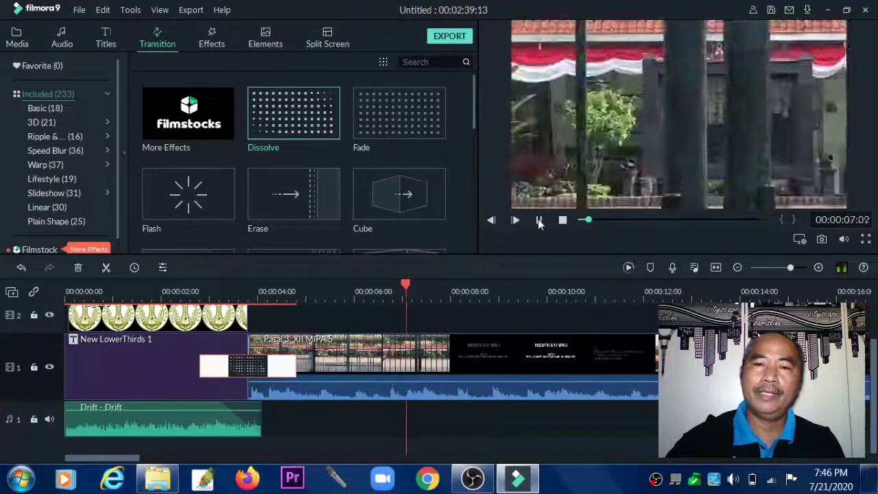
pyautogui.click(539, 223)
pyautogui.moveTo(450, 288); pyautogui.dragTo(402, 290)
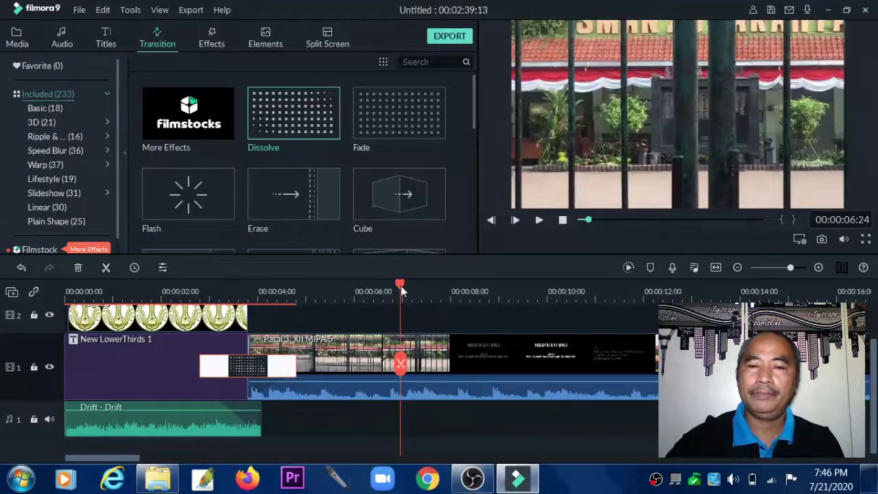
pyautogui.click(404, 365)
# Step: Split the school video at 00:00:12:17 and delete the section between 00:00:06:24 and that cut, closing the gap
pyautogui.moveTo(402, 291); pyautogui.dragTo(677, 300)
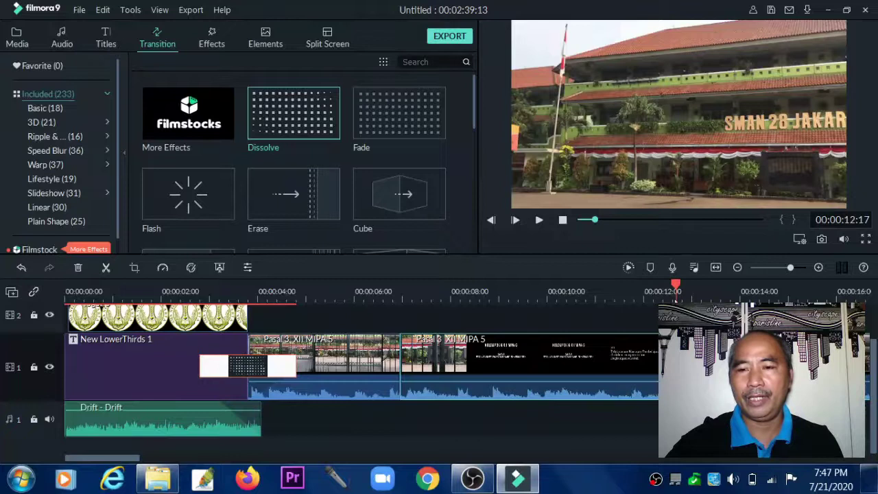
pyautogui.press('Escape')
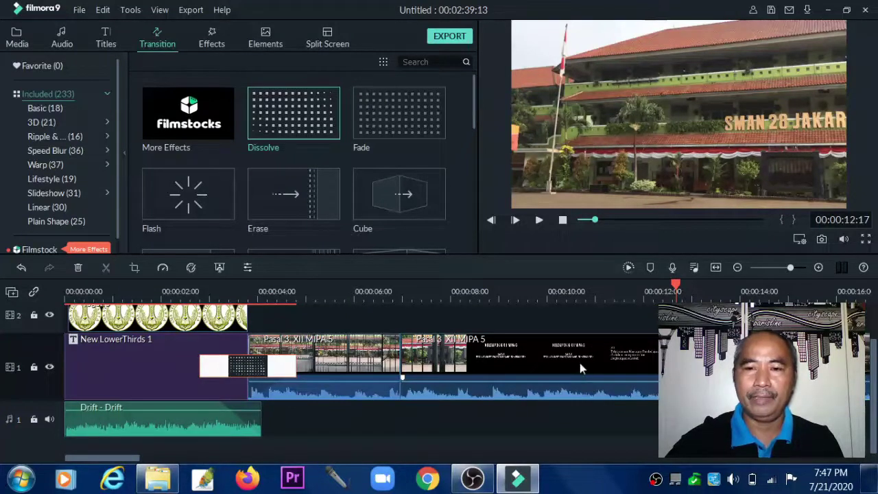
pyautogui.click(580, 368)
pyautogui.press('Delete')
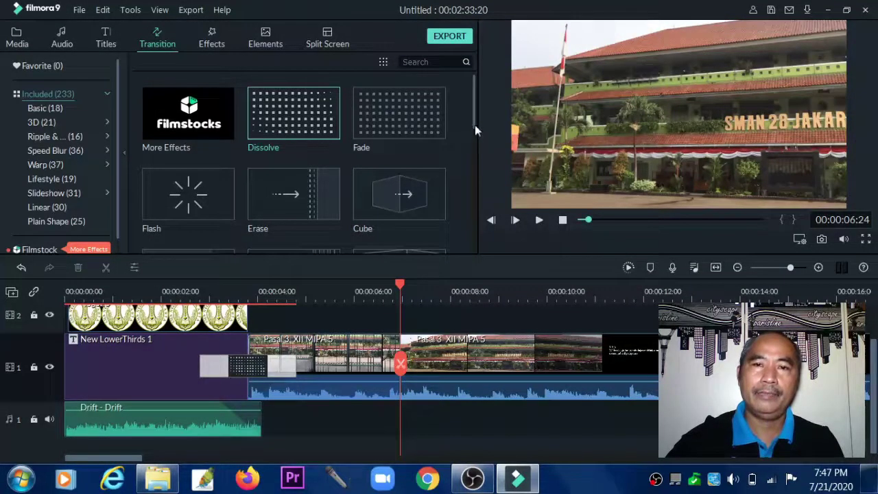
# Step: Add a Bar transition at the school video's cut at 00:00:06:24 and play it back from 00:00:05:18
pyautogui.moveTo(472, 124); pyautogui.dragTo(476, 149)
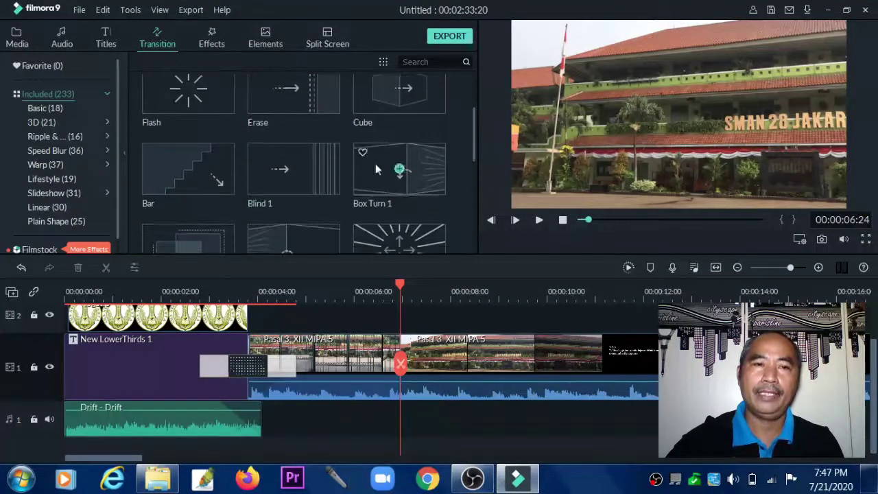
pyautogui.moveTo(163, 168); pyautogui.dragTo(402, 363)
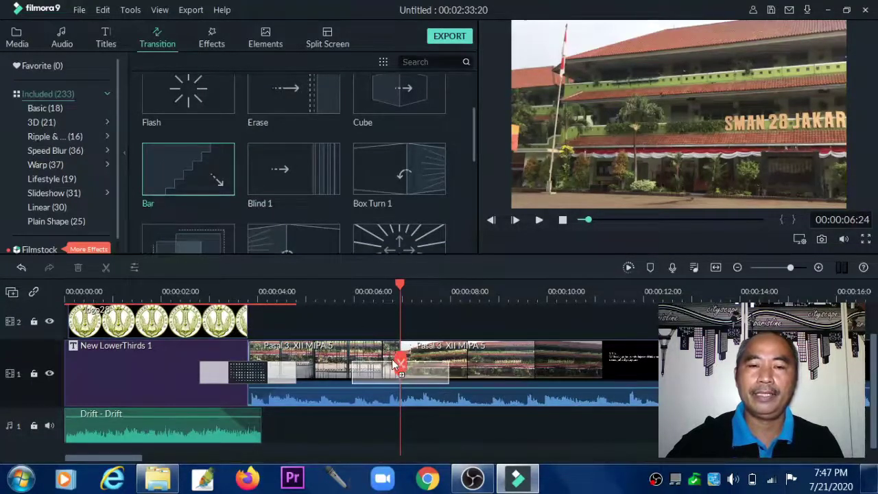
pyautogui.moveTo(401, 284); pyautogui.dragTo(340, 290)
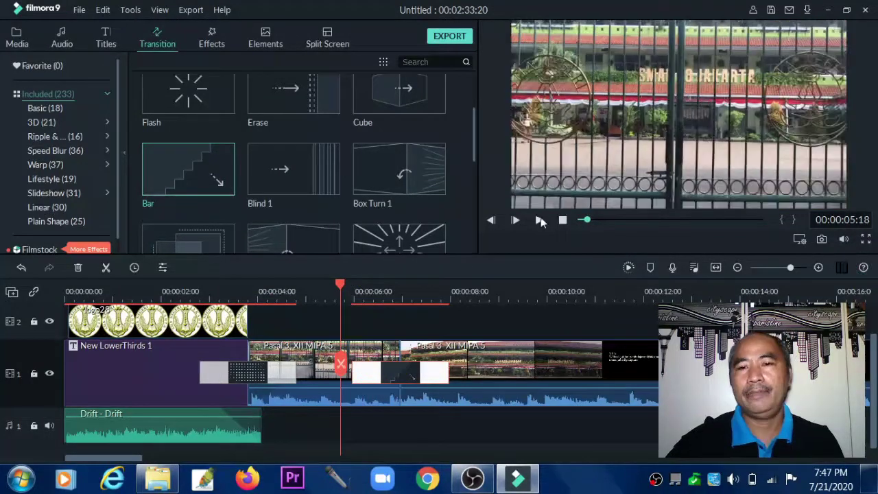
pyautogui.click(539, 219)
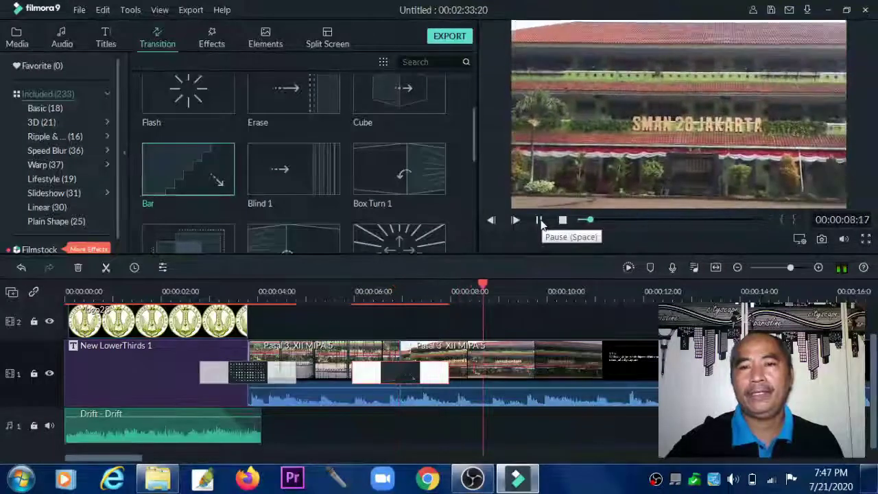
pyautogui.click(540, 220)
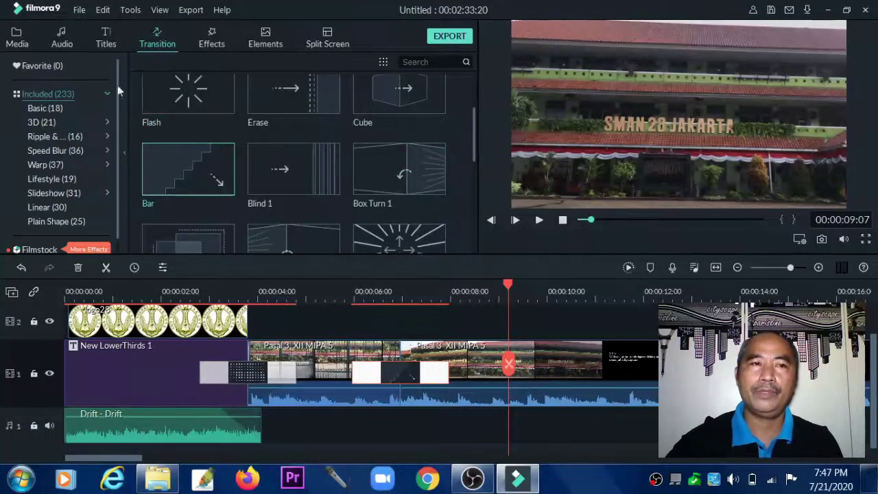
pyautogui.click(21, 41)
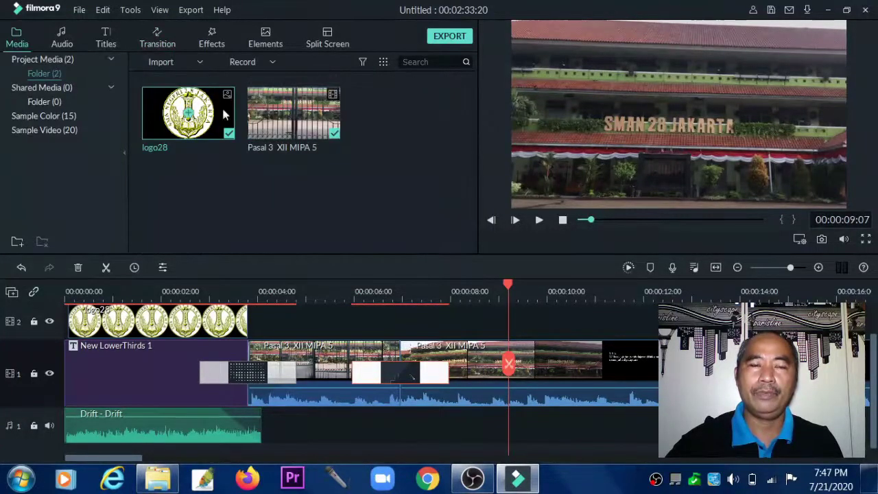
pyautogui.click(64, 43)
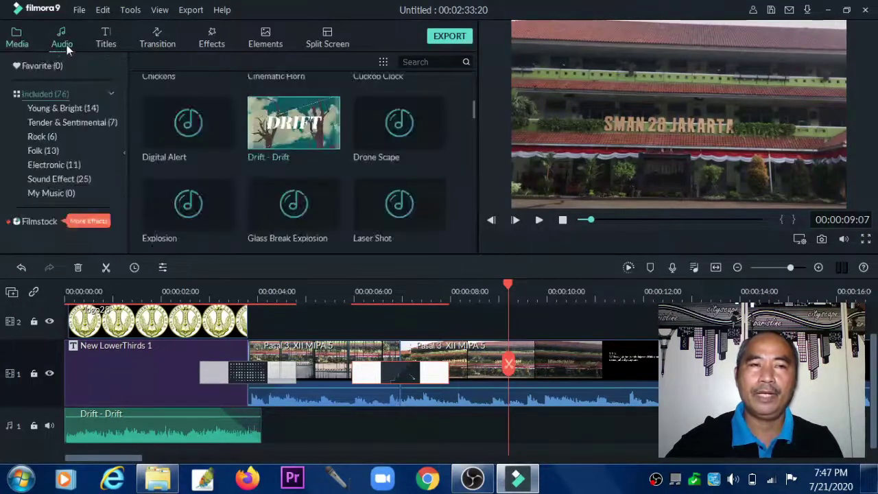
# Step: Show the title templates and place the playhead at 00:00:07:19, just after the Bar transition's midpoint
pyautogui.click(110, 44)
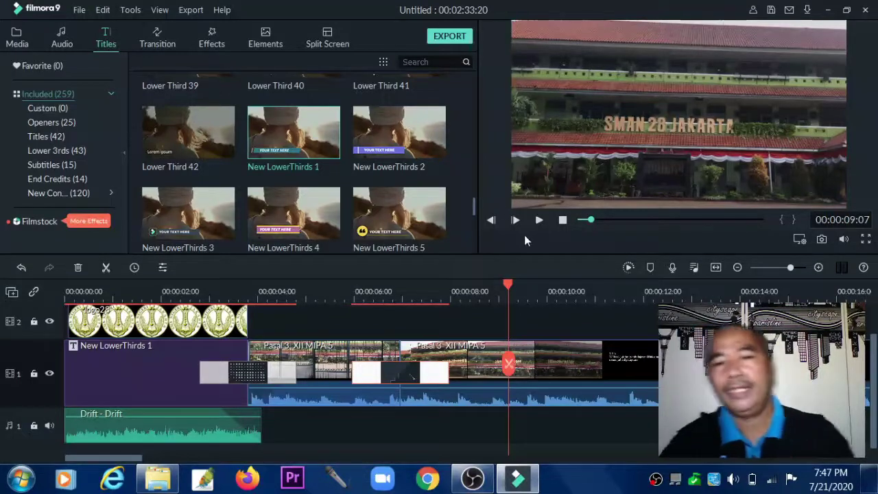
pyautogui.moveTo(509, 286); pyautogui.dragTo(440, 283)
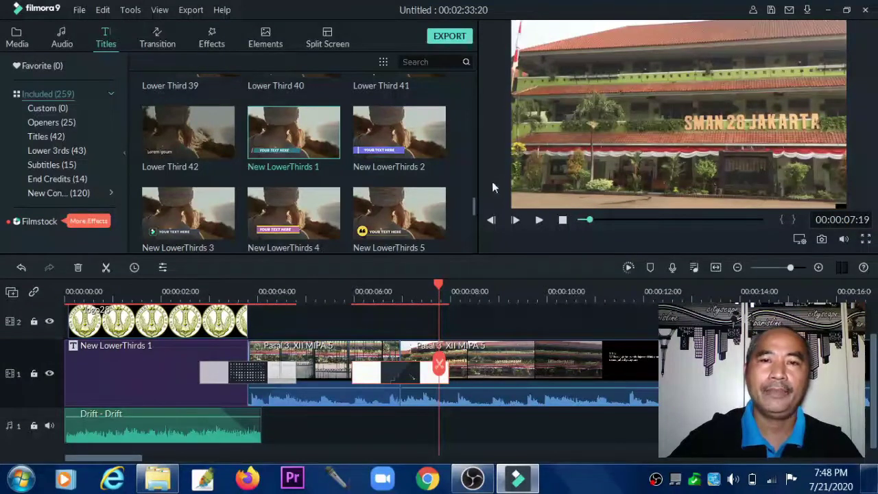
# Step: Try the New LowerThirds 14 title on track 2 at 00:00:07:19, preview it, and undo its insertion
pyautogui.moveTo(389, 228)
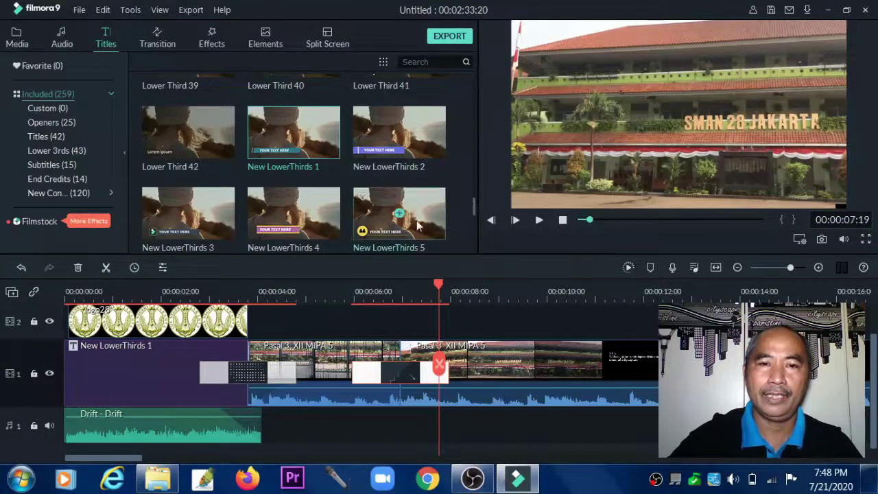
pyautogui.moveTo(472, 202); pyautogui.dragTo(472, 236)
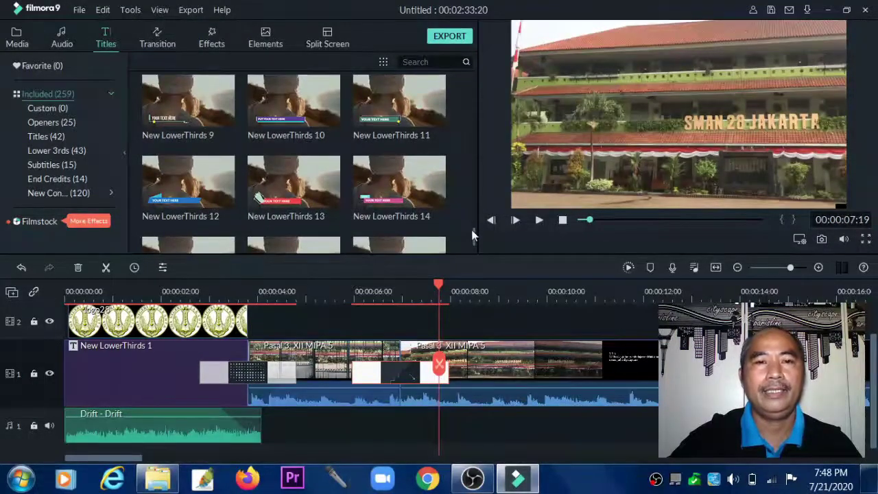
pyautogui.click(377, 199)
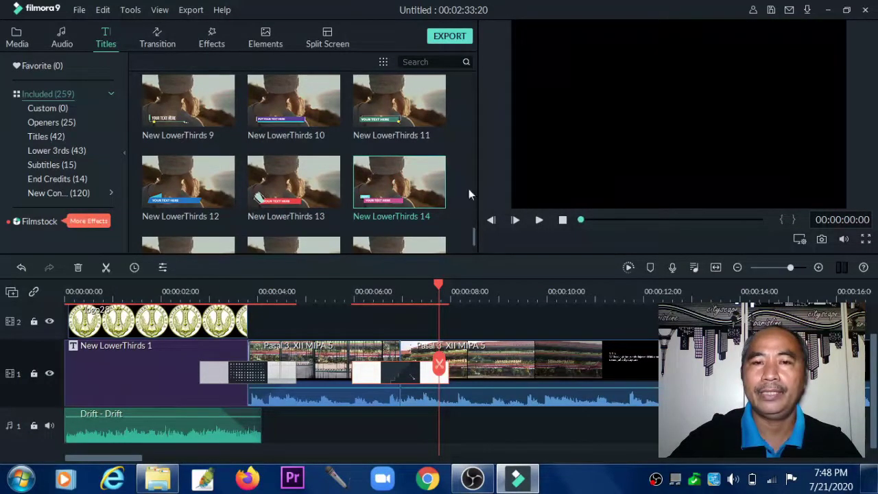
pyautogui.moveTo(384, 192); pyautogui.dragTo(493, 289)
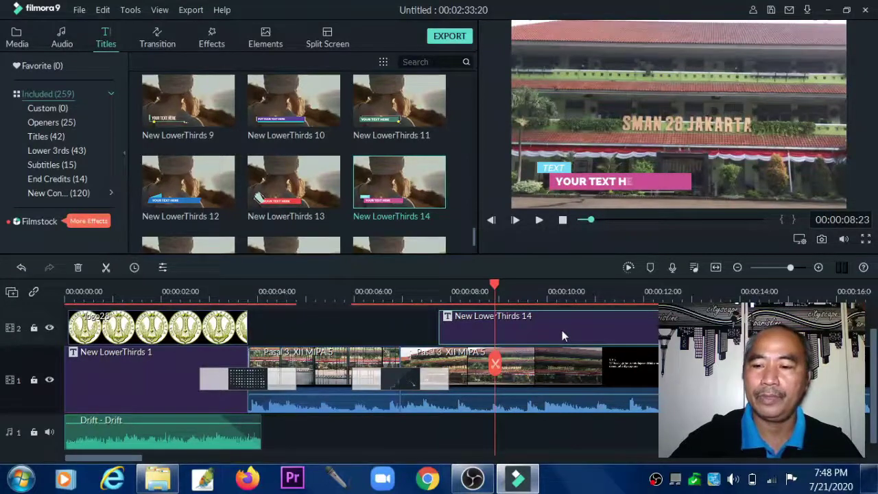
pyautogui.hotkey('ctrl', 'z')
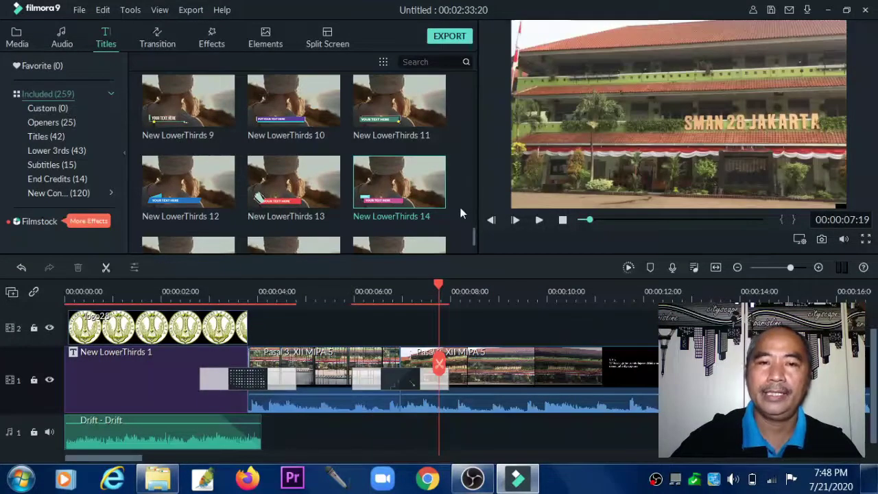
# Step: Try the Lower Third 41 title on track 2 at 00:00:07:19, check it over the video, and delete it
pyautogui.moveTo(473, 231); pyautogui.dragTo(487, 162)
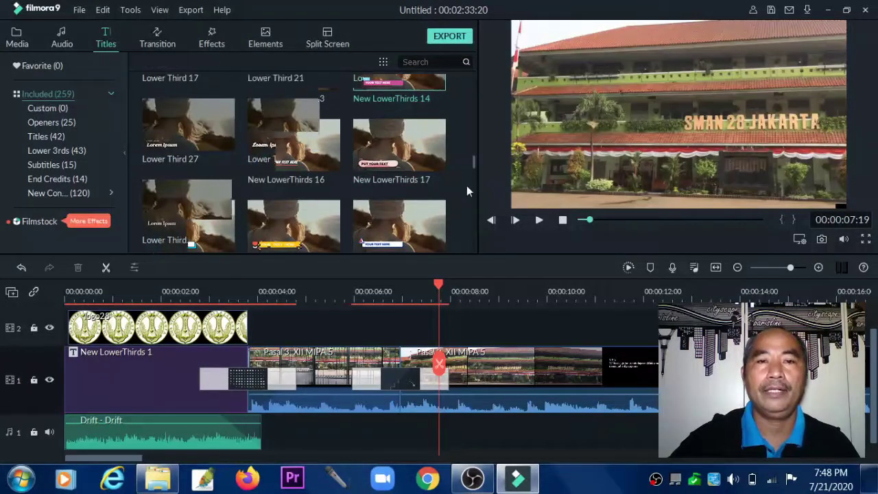
pyautogui.moveTo(471, 163); pyautogui.dragTo(473, 142)
pyautogui.moveTo(379, 189)
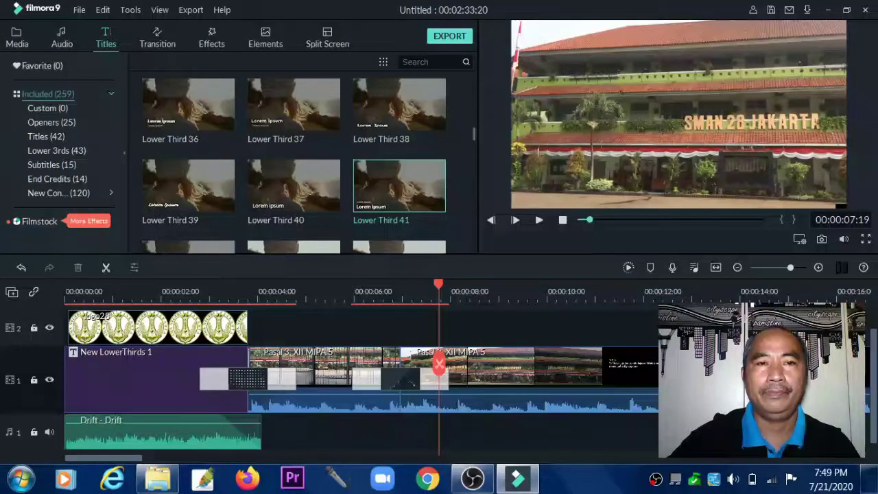
pyautogui.hotkey('alt', 'a')
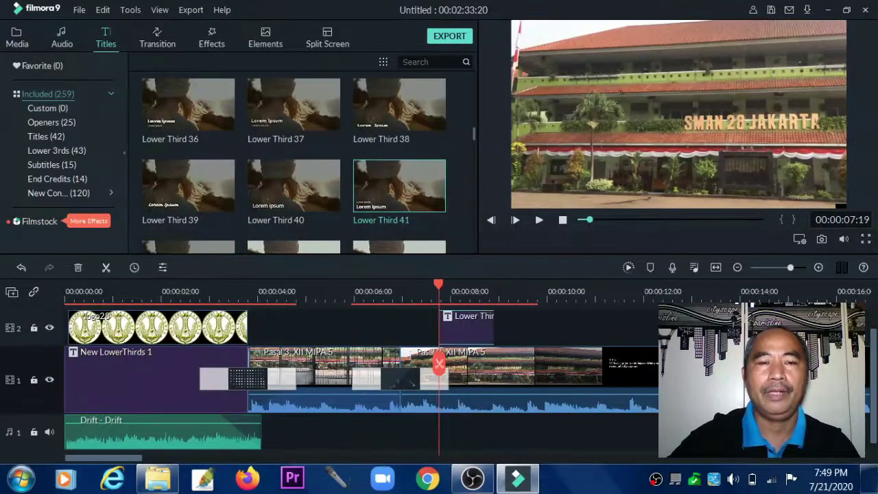
pyautogui.moveTo(439, 286); pyautogui.dragTo(490, 283)
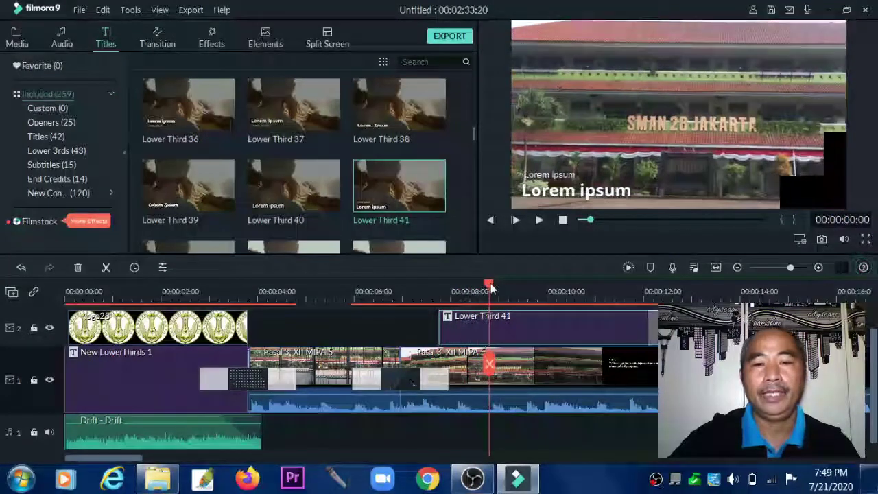
pyautogui.click(551, 189)
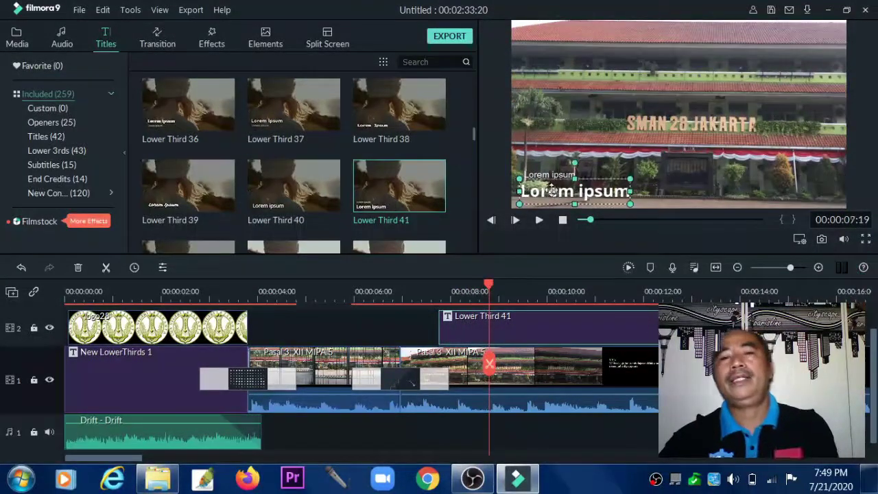
pyautogui.click(629, 167)
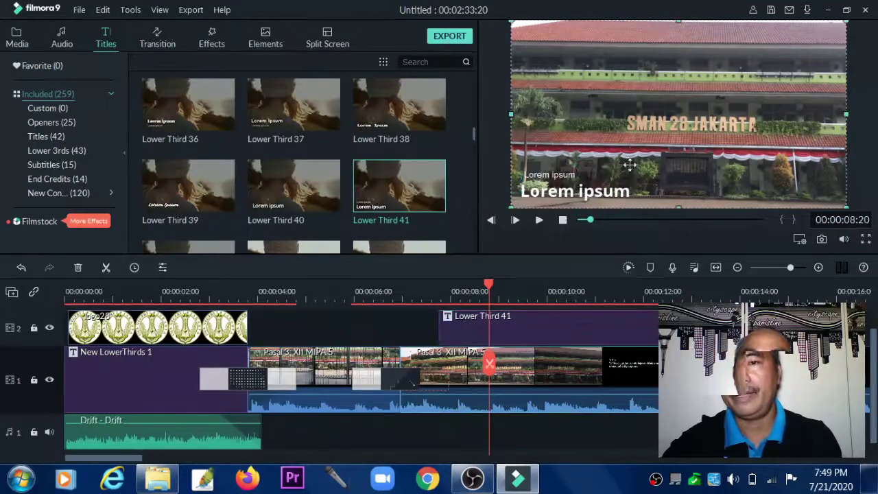
pyautogui.click(577, 329)
pyautogui.press('Delete')
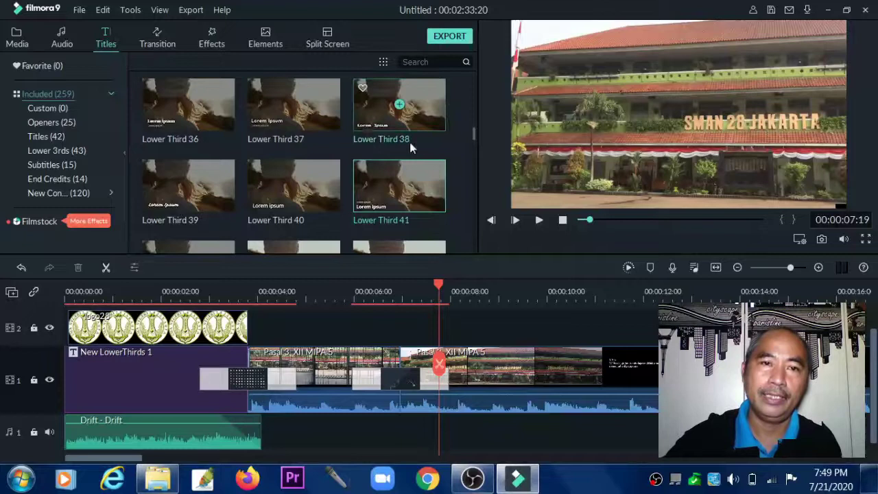
# Step: Add the New LowerThirds 6 title to track 2 at 00:00:07:19 above the school video
pyautogui.scroll(-1, 473, 134)
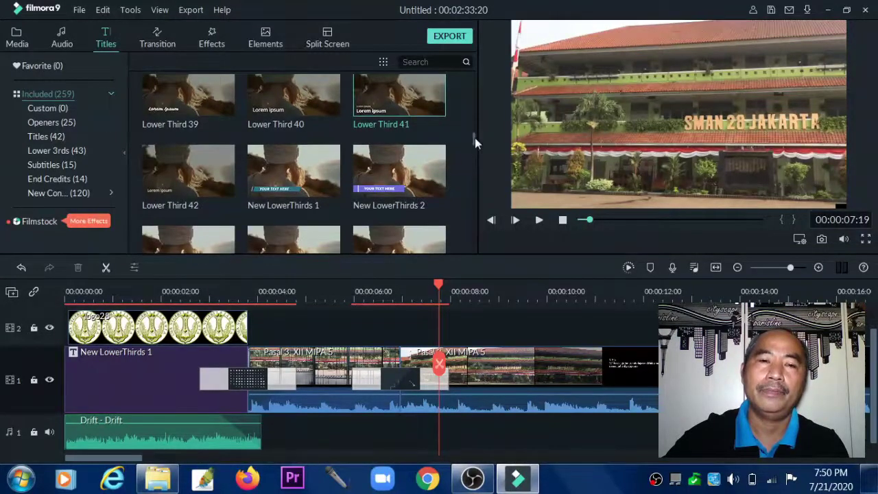
pyautogui.moveTo(474, 143); pyautogui.dragTo(475, 154)
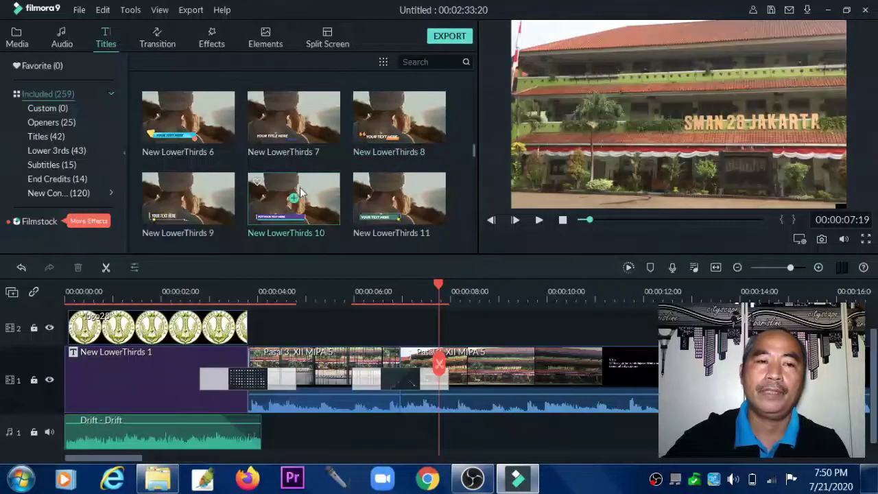
pyautogui.moveTo(174, 134); pyautogui.dragTo(447, 321)
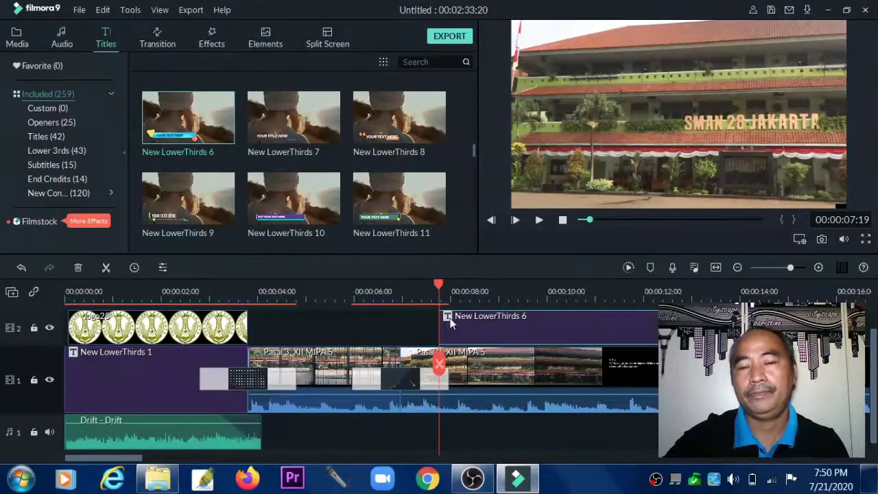
pyautogui.moveTo(442, 289)
pyautogui.mouseDown()
pyautogui.moveTo(545, 292)
pyautogui.moveTo(444, 297)
pyautogui.mouseUp()
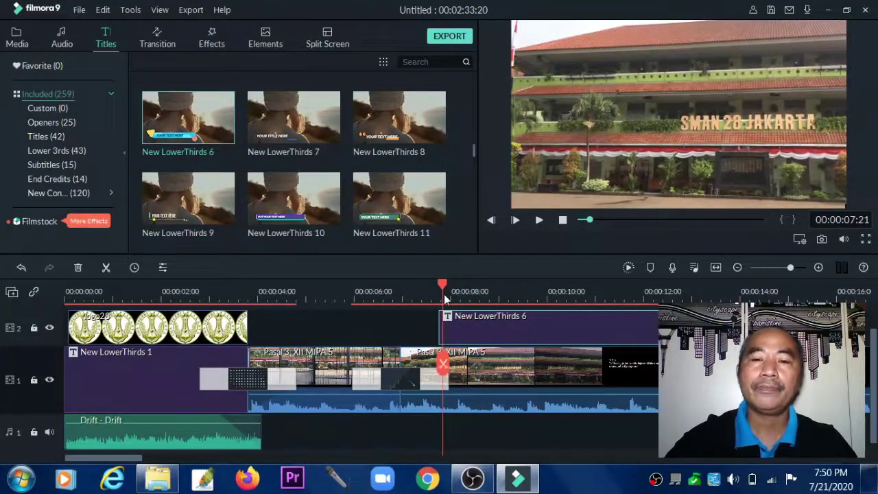
# Step: Place the logo28 image on track 3 at 00:00:07:19, above the New LowerThirds 6 title
pyautogui.moveTo(873, 347); pyautogui.dragTo(873, 328)
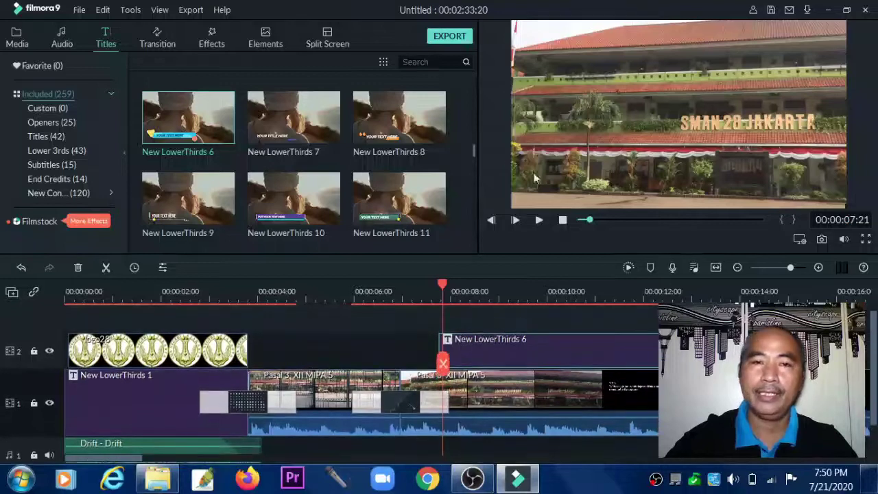
pyautogui.click(16, 45)
pyautogui.moveTo(175, 125); pyautogui.dragTo(439, 287)
pyautogui.moveTo(458, 347); pyautogui.dragTo(453, 341)
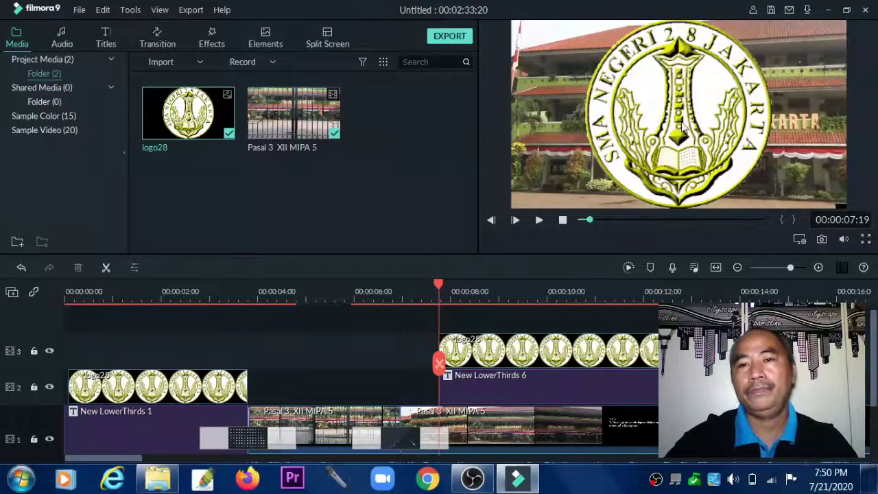
# Step: Shrink the track 3 logo to a small badge in the picture's lower-left corner, beside the lower third banner
pyautogui.doubleClick(682, 124)
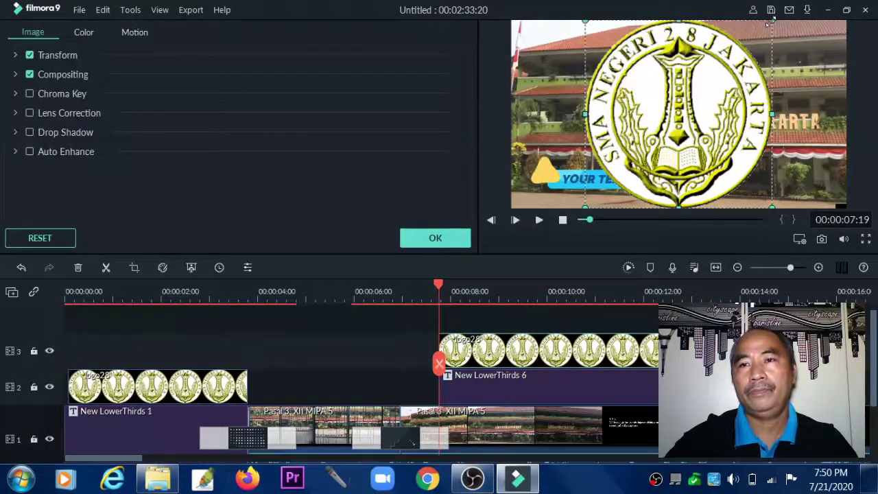
pyautogui.moveTo(771, 21); pyautogui.dragTo(539, 194)
pyautogui.doubleClick(650, 183)
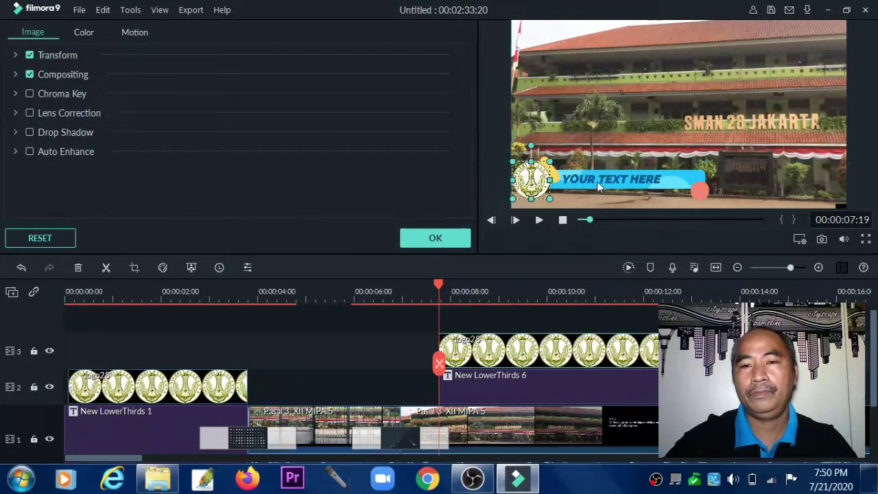
# Step: Move the lower third's blue banner clear of the logo to its right and realign the YOUR TEXT HERE text on it
pyautogui.doubleClick(596, 181)
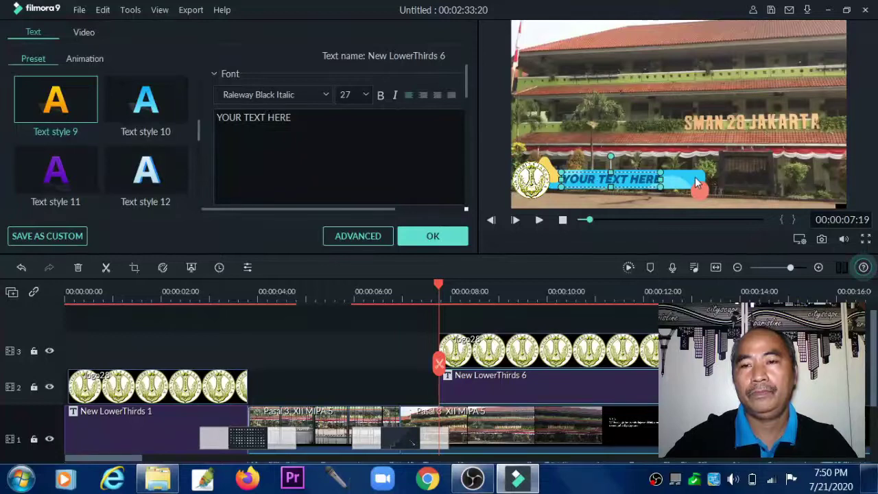
pyautogui.click(695, 176)
pyautogui.moveTo(695, 176); pyautogui.dragTo(673, 181)
pyautogui.click(545, 184)
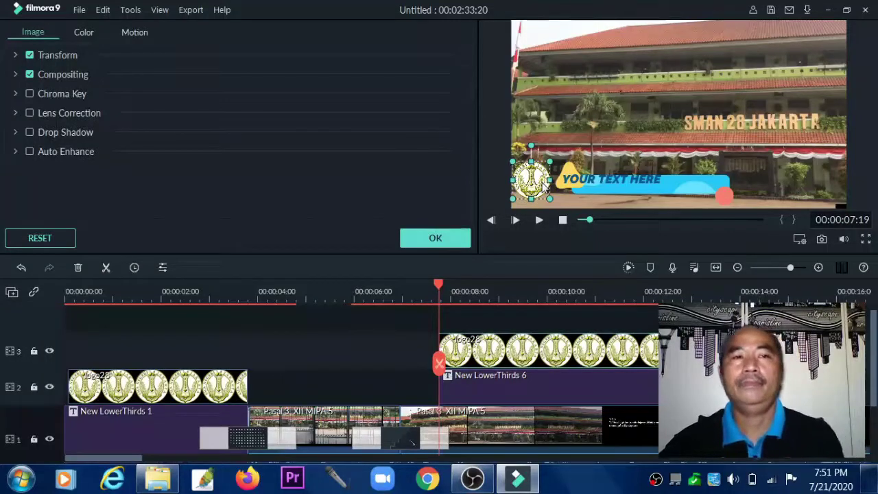
pyautogui.click(598, 180)
pyautogui.moveTo(598, 180); pyautogui.dragTo(615, 189)
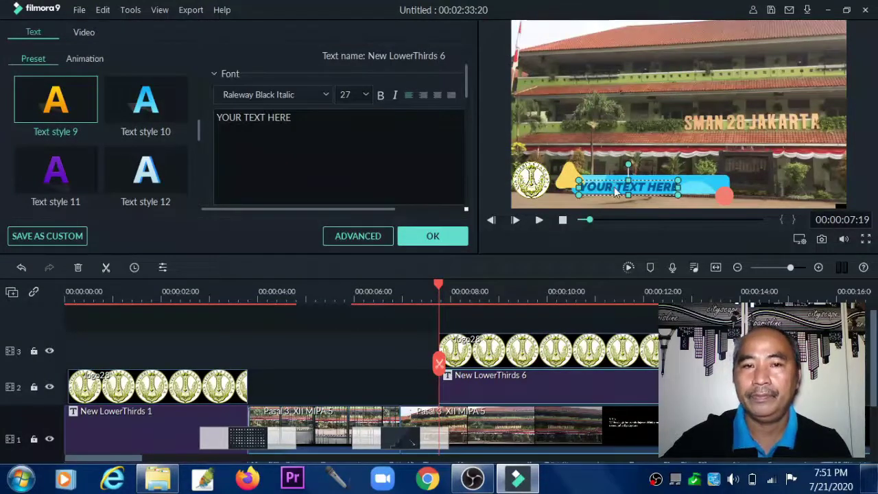
# Step: Replace the lower third's placeholder text with SMA Negeri 28 Jakarta and realign it on the blue banner
pyautogui.moveTo(277, 122); pyautogui.dragTo(168, 122)
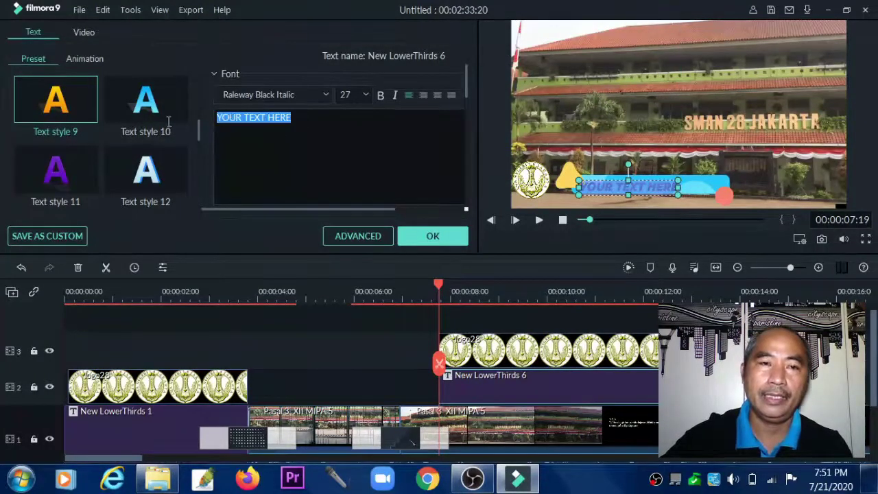
pyautogui.write('SMA ')
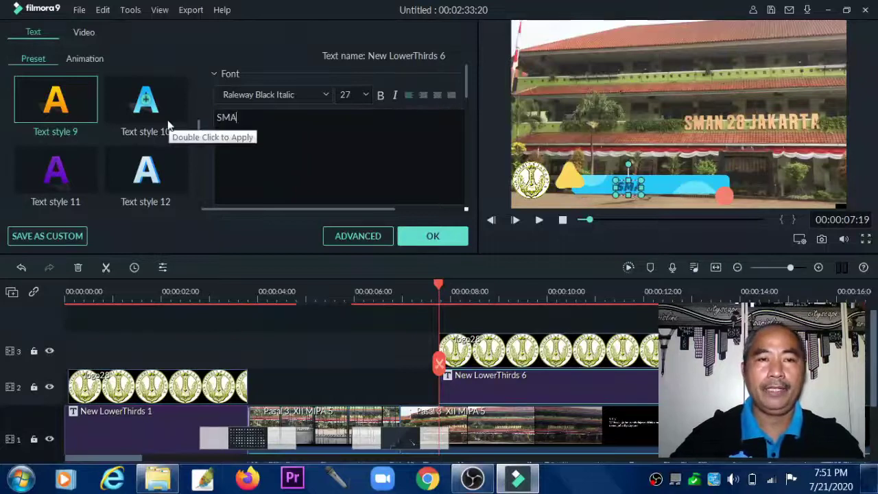
pyautogui.write('Negeri ')
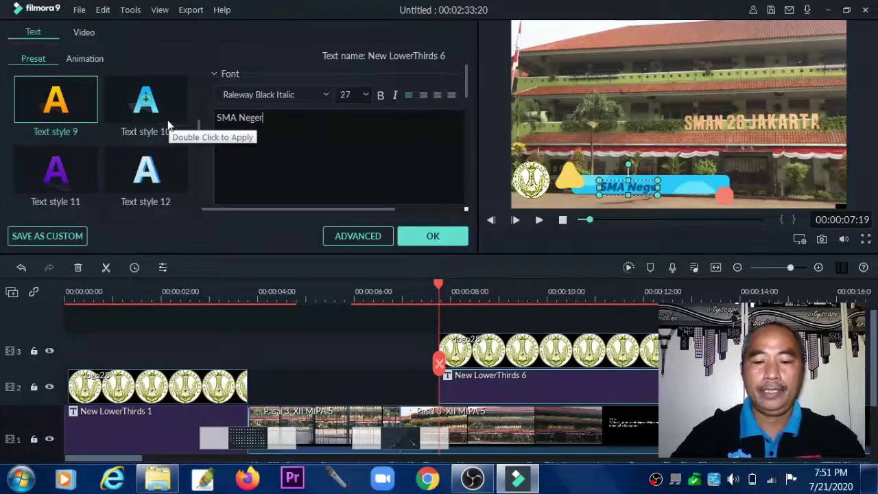
pyautogui.write('28')
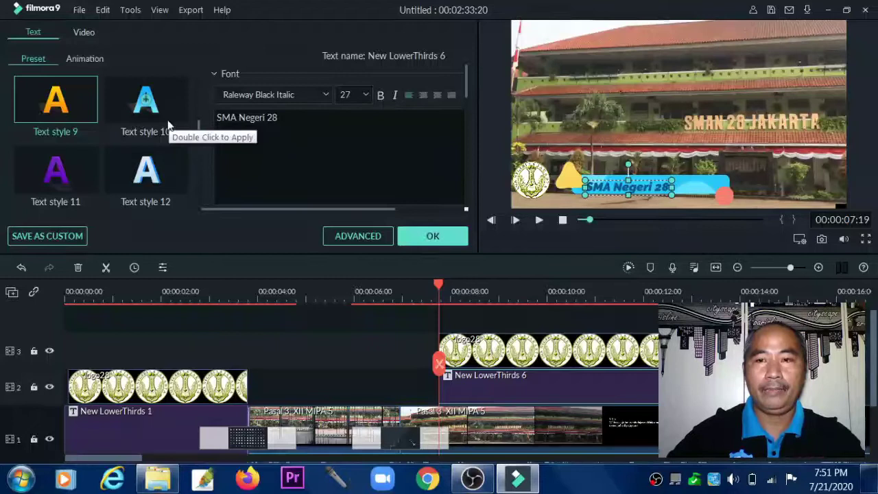
pyautogui.write('rta')
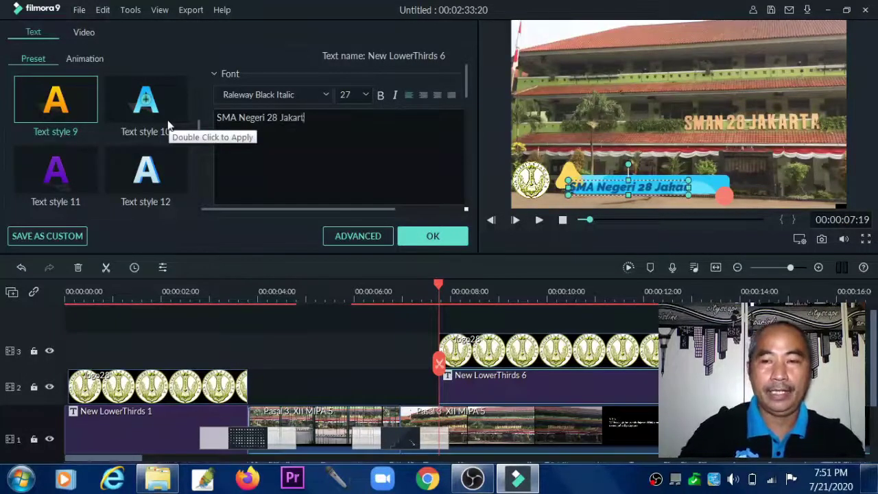
pyautogui.click(426, 236)
pyautogui.moveTo(608, 186); pyautogui.dragTo(634, 185)
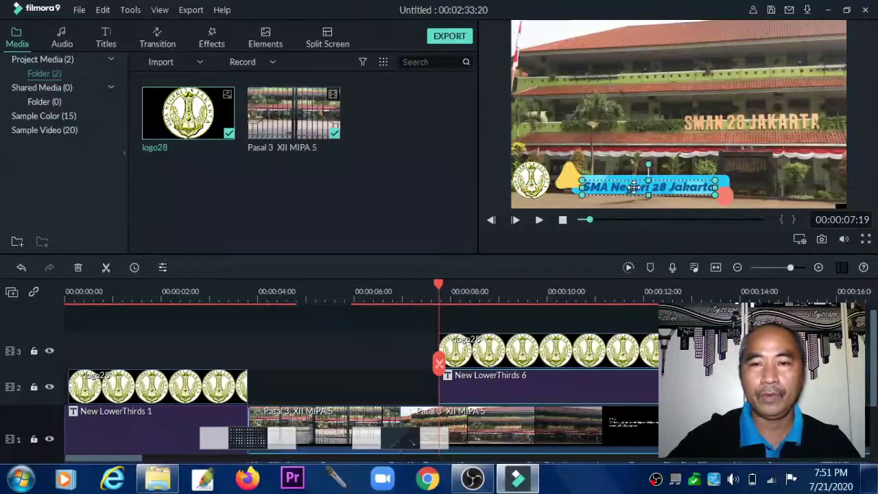
# Step: Apply Text style 9 to the SMA Negeri 28 Jakarta text and play back the lower third from 00:00:07:10
pyautogui.doubleClick(634, 186)
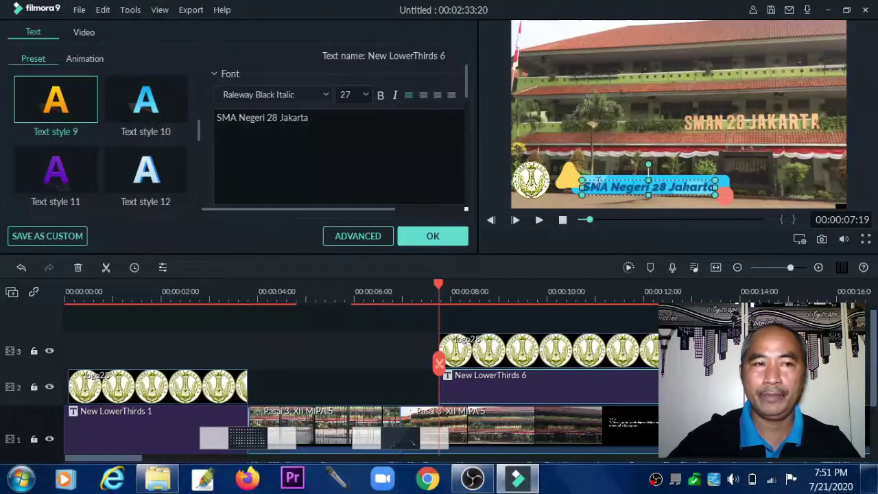
pyautogui.click(55, 106)
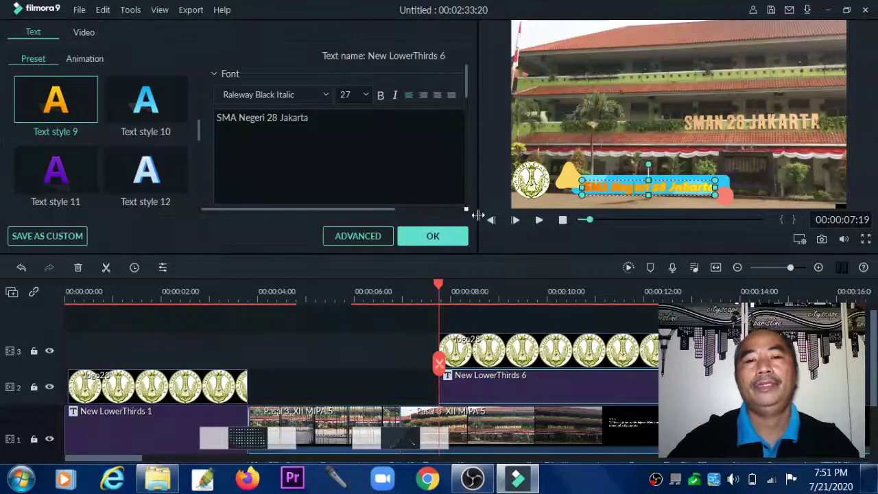
pyautogui.click(426, 235)
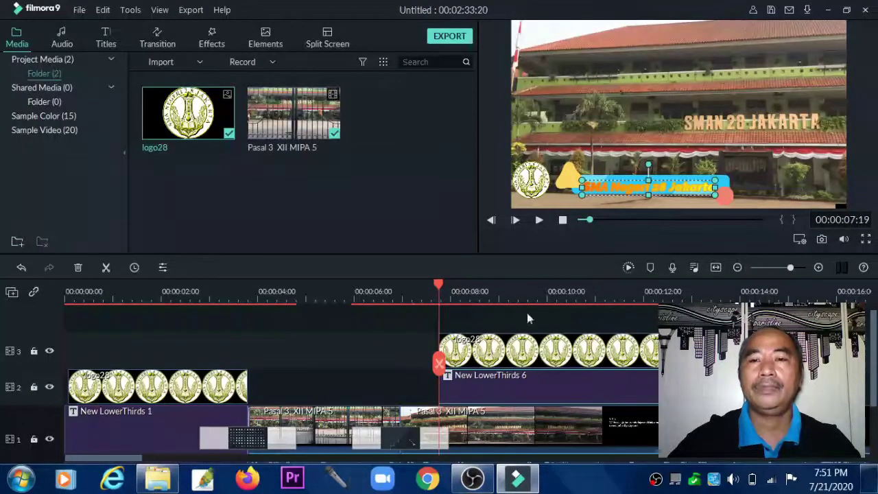
pyautogui.moveTo(439, 285); pyautogui.dragTo(421, 284)
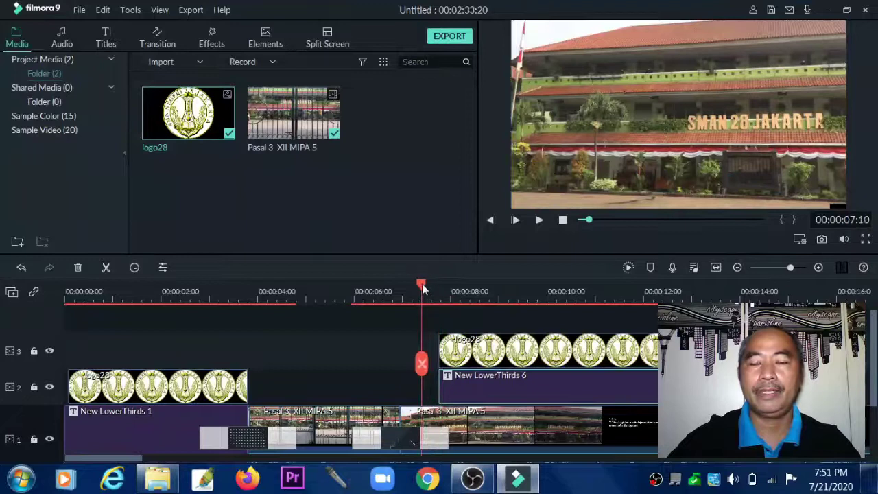
pyautogui.click(540, 220)
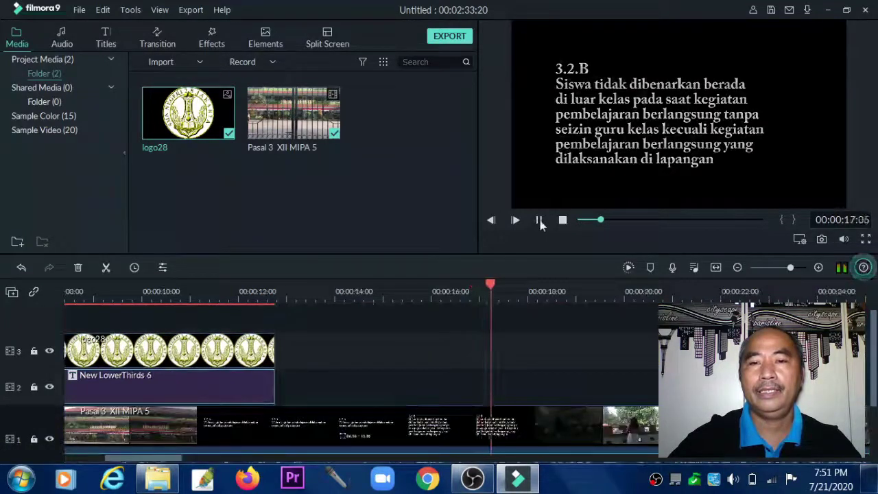
pyautogui.click(539, 220)
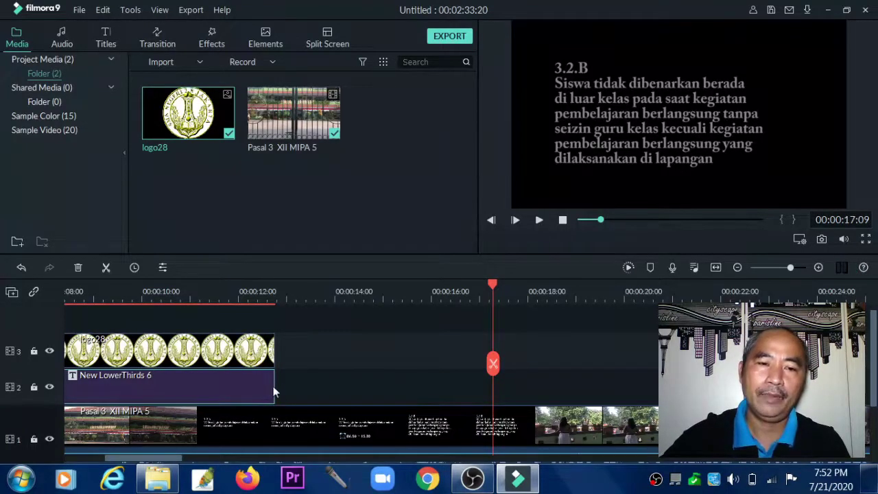
# Step: Shorten the New LowerThirds 6 title and the track 3 logo so both end just before 00:00:11:00
pyautogui.moveTo(273, 387); pyautogui.dragTo(188, 391)
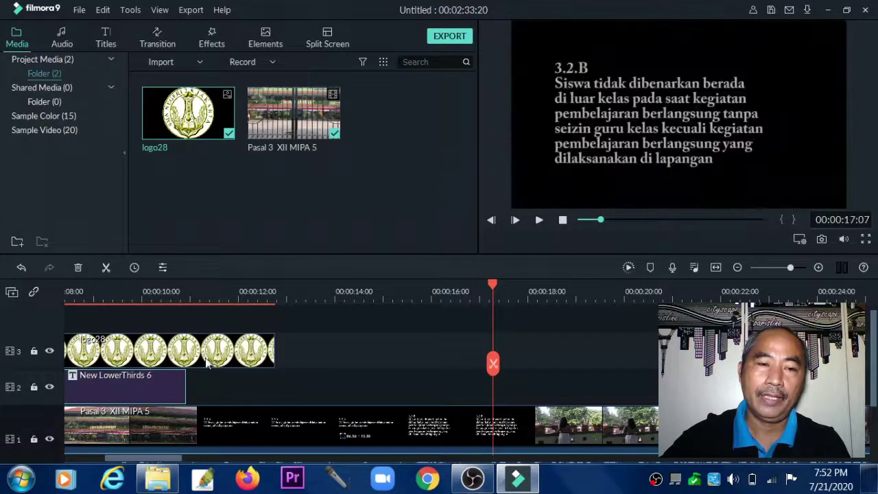
pyautogui.click(271, 353)
pyautogui.moveTo(273, 352); pyautogui.dragTo(186, 357)
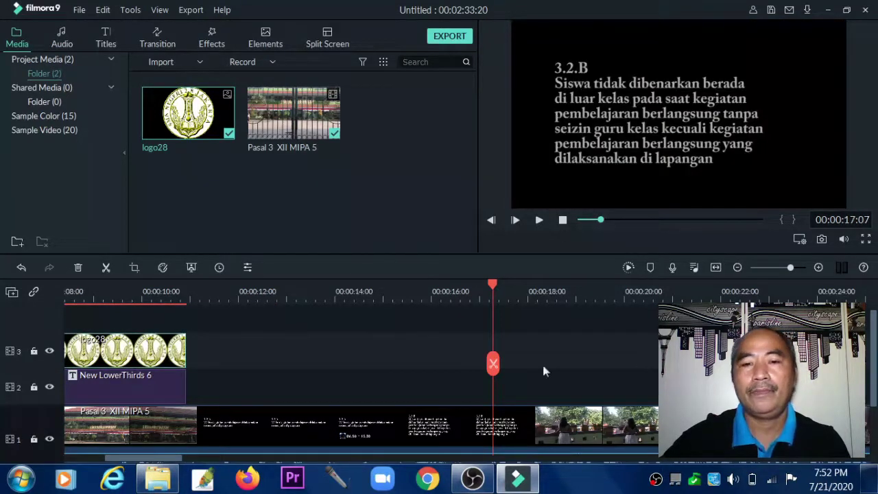
# Step: Cut out the black text section of the school video between 00:00:11:00 and 00:00:18:04, and play back the join
pyautogui.moveTo(493, 286); pyautogui.dragTo(191, 301)
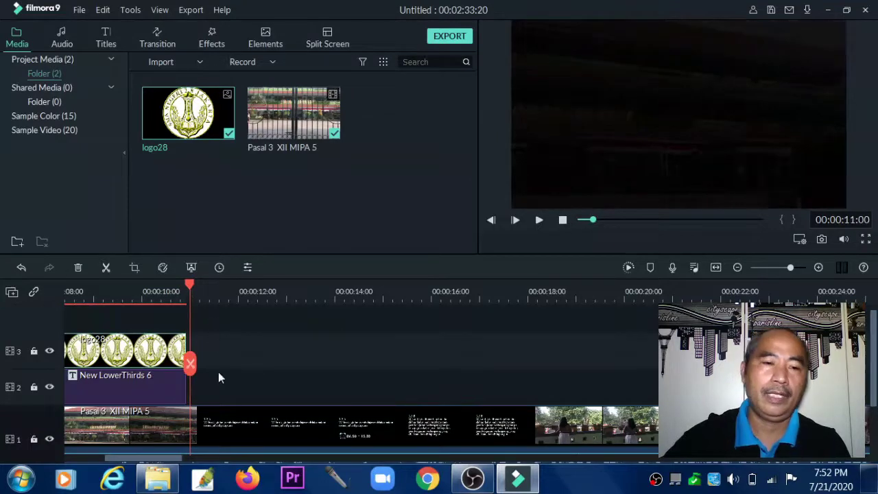
pyautogui.click(181, 425)
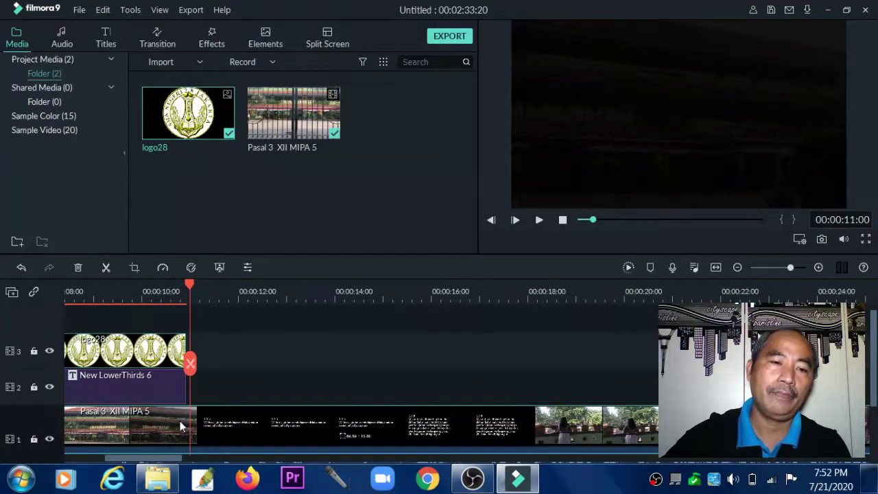
pyautogui.click(192, 365)
pyautogui.moveTo(190, 288); pyautogui.dragTo(538, 319)
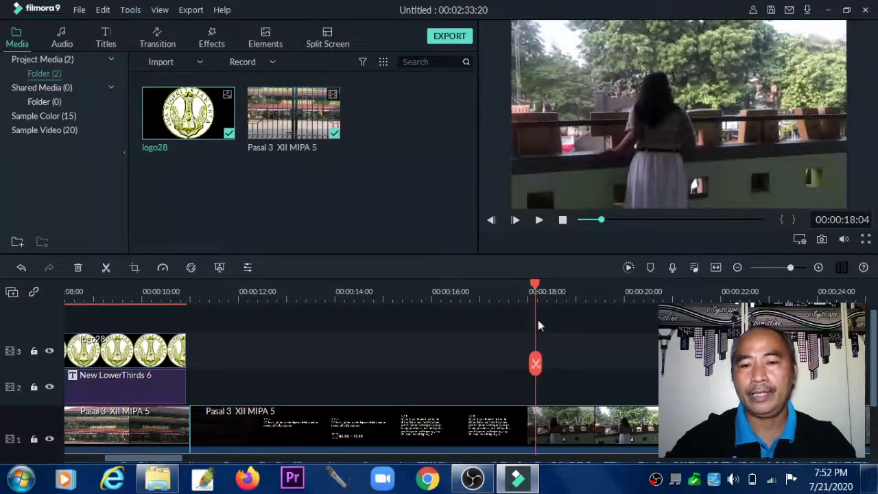
pyautogui.click(537, 369)
pyautogui.click(455, 426)
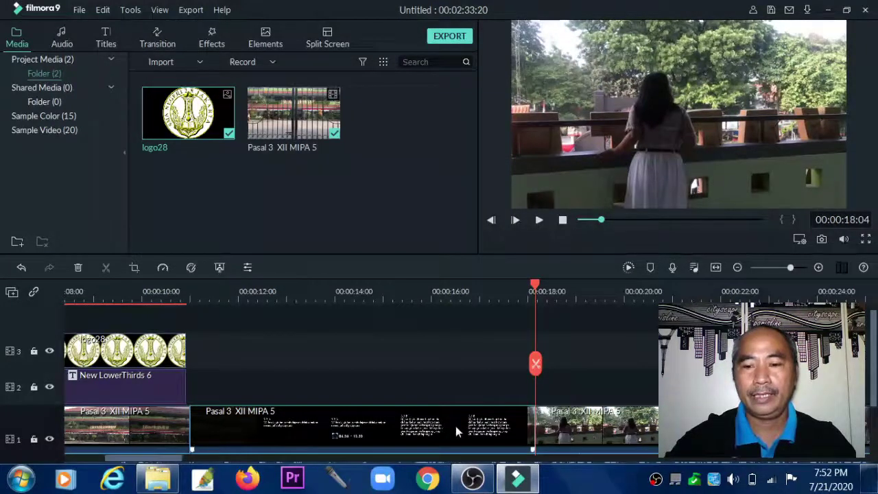
pyautogui.press('Delete')
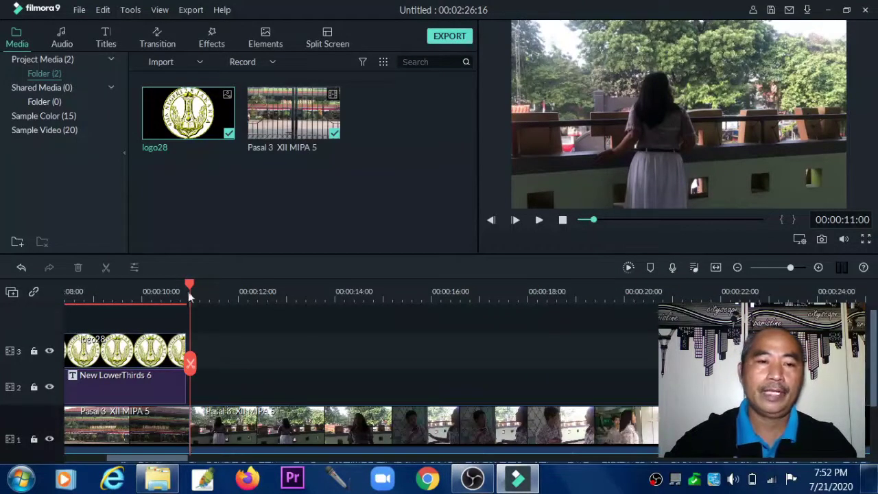
pyautogui.moveTo(190, 288); pyautogui.dragTo(160, 287)
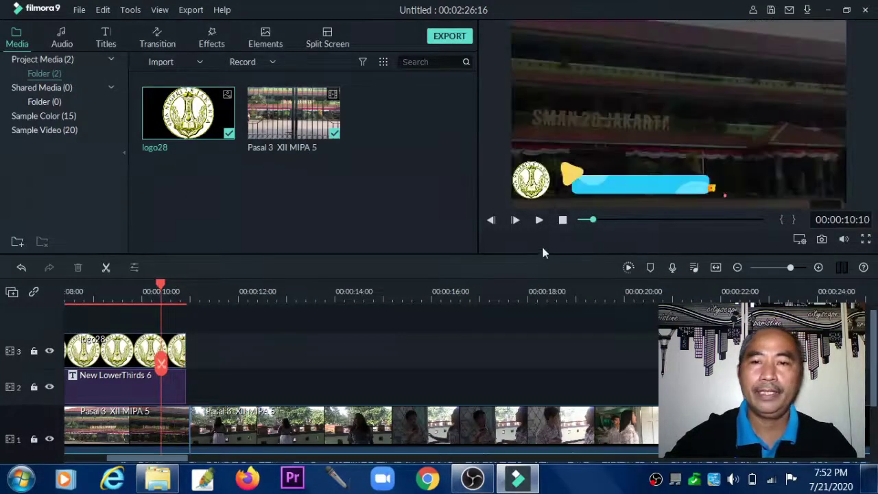
pyautogui.click(539, 220)
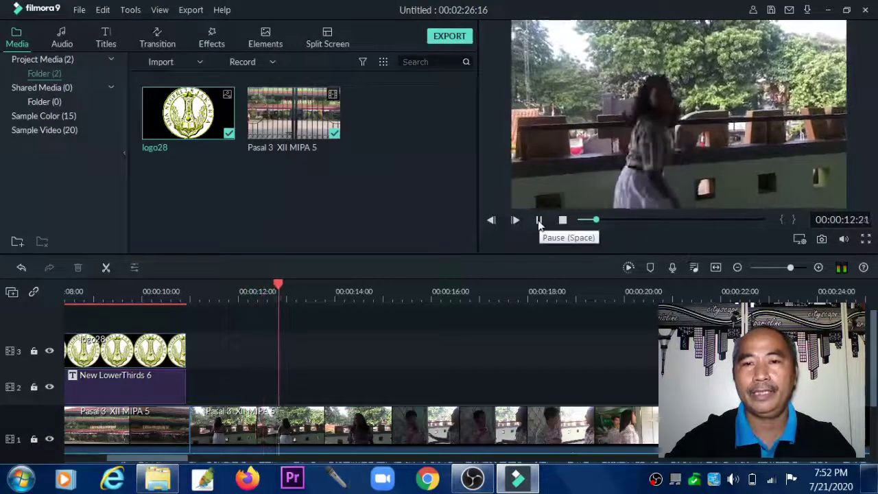
pyautogui.click(539, 220)
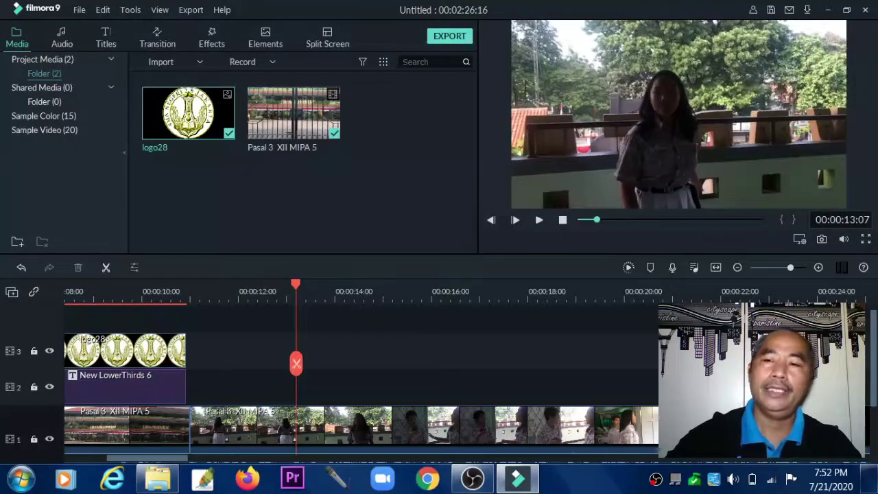
# Step: Add the Heart transition at the cut at 00:00:11:00 on track 1 and play it back
pyautogui.moveTo(875, 331); pyautogui.dragTo(875, 361)
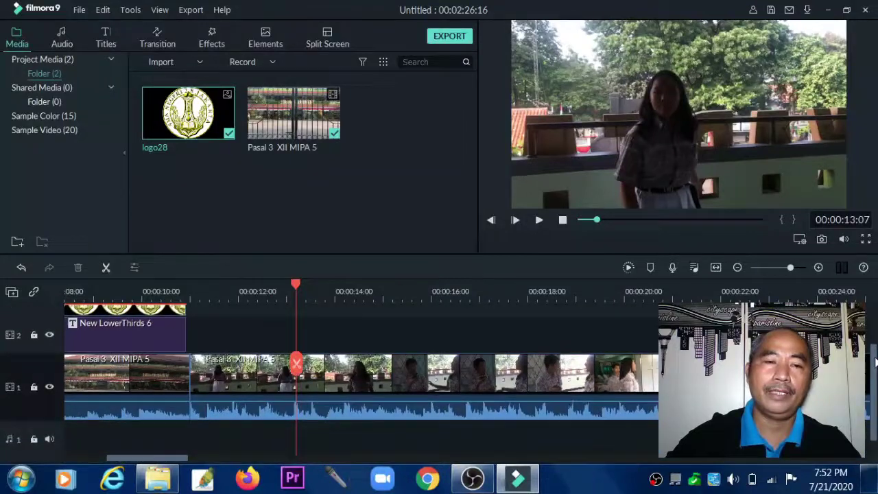
pyautogui.click(162, 43)
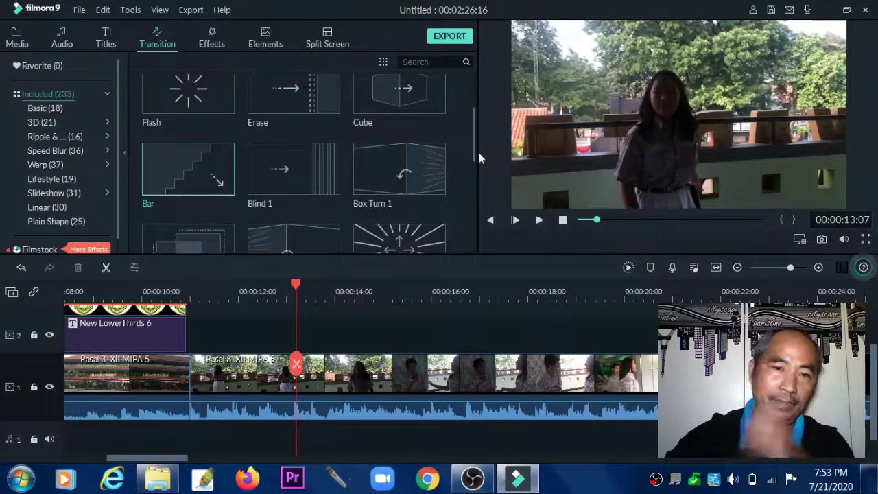
pyautogui.moveTo(473, 148)
pyautogui.mouseDown()
pyautogui.moveTo(473, 224)
pyautogui.moveTo(474, 211)
pyautogui.mouseUp()
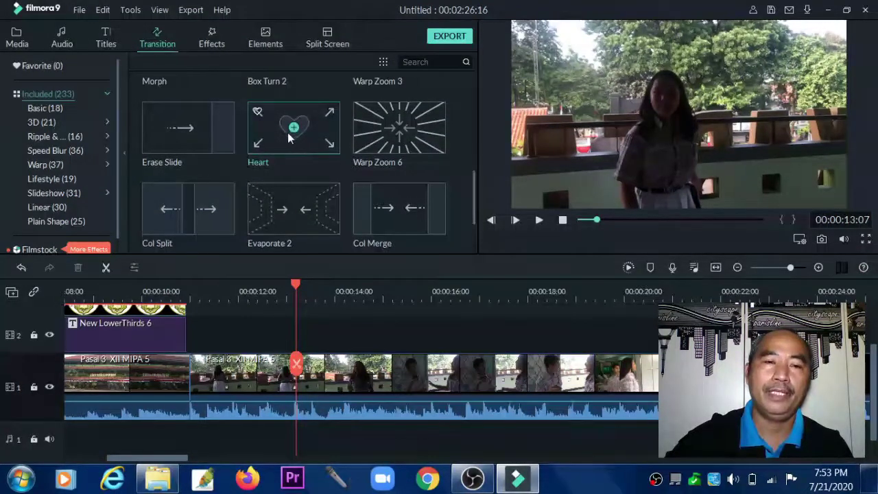
pyautogui.moveTo(287, 133); pyautogui.dragTo(235, 360)
pyautogui.moveTo(192, 388); pyautogui.dragTo(190, 388)
pyautogui.moveTo(297, 291); pyautogui.dragTo(129, 291)
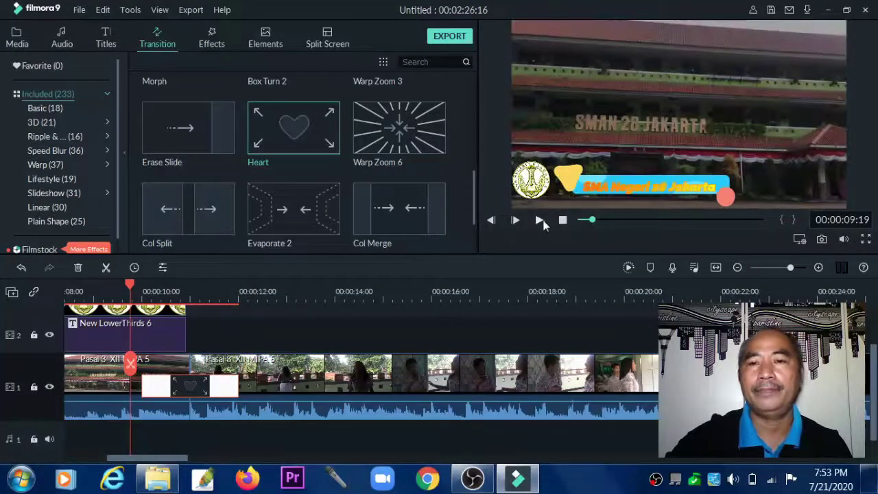
pyautogui.click(538, 221)
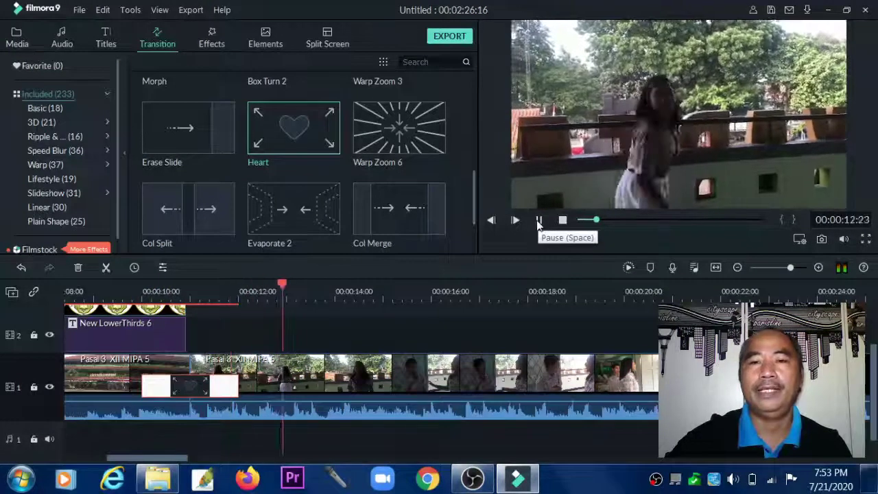
pyautogui.click(539, 221)
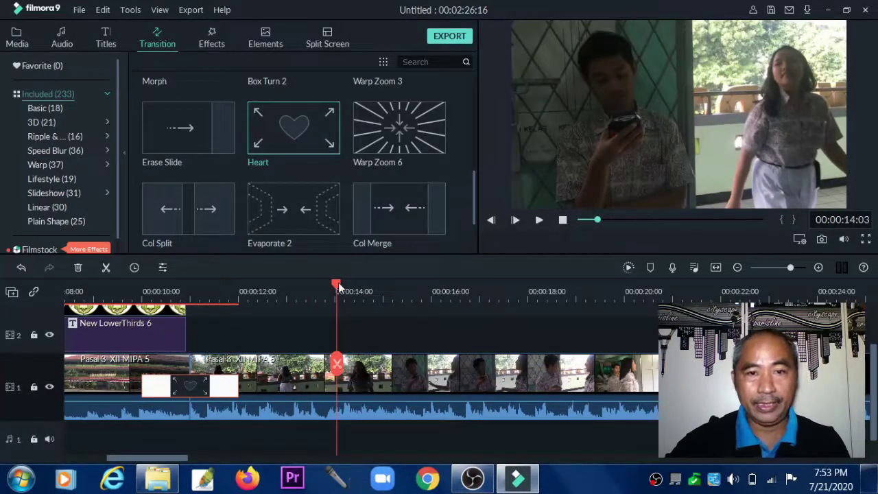
# Step: Split the school video at 00:00:23:03 and delete everything after that point
pyautogui.moveTo(337, 286); pyautogui.dragTo(773, 309)
pyautogui.click(773, 374)
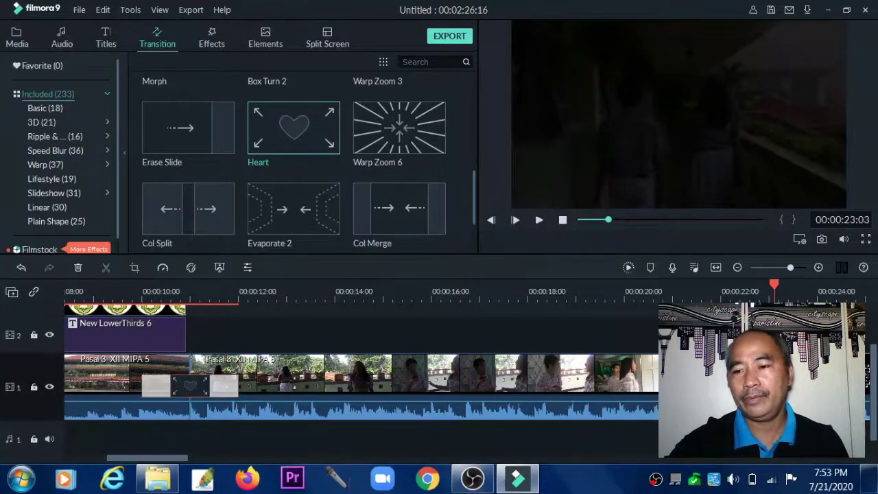
pyautogui.press('Delete')
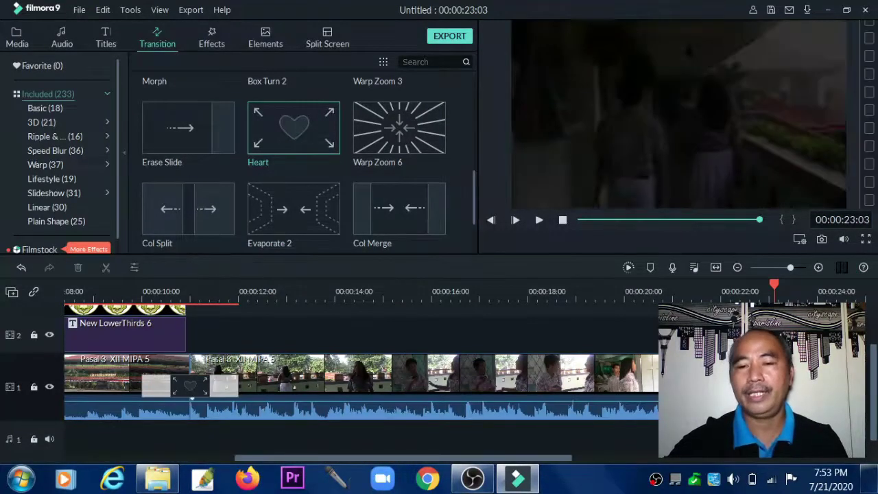
# Step: Lower the audio of the clip after the Heart transition to silence and play it back from before the transition
pyautogui.click(606, 413)
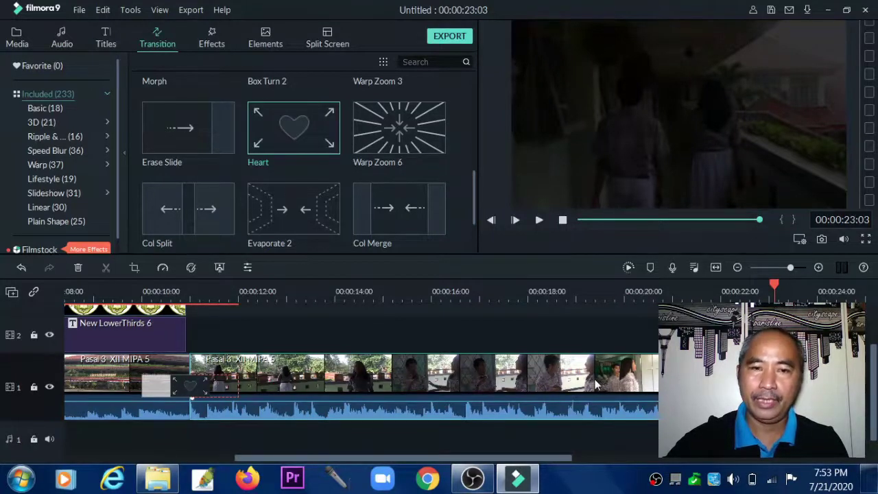
pyautogui.moveTo(774, 287); pyautogui.dragTo(493, 306)
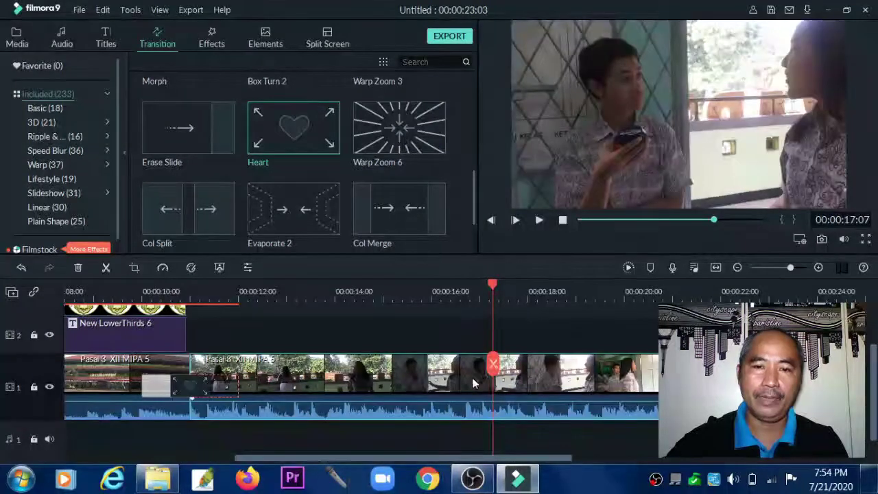
pyautogui.moveTo(466, 401)
pyautogui.mouseDown()
pyautogui.moveTo(465, 421)
pyautogui.moveTo(464, 408)
pyautogui.mouseUp()
pyautogui.doubleClick(463, 403)
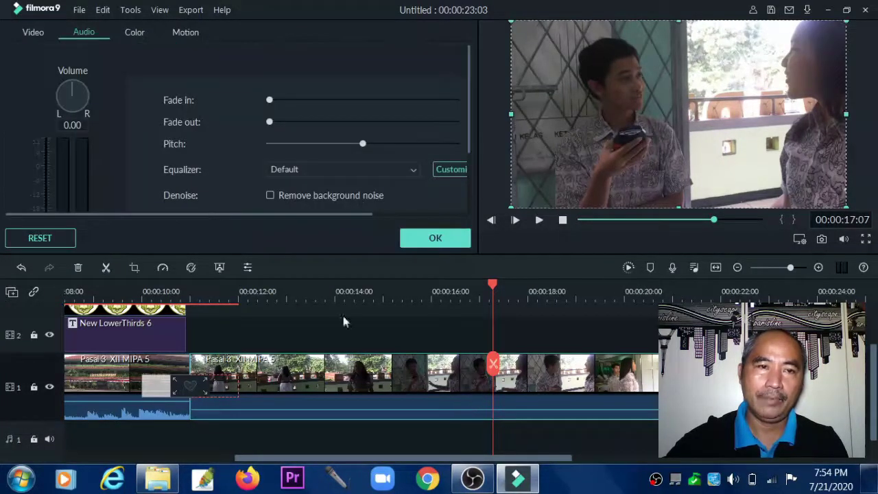
pyautogui.moveTo(425, 412); pyautogui.dragTo(425, 405)
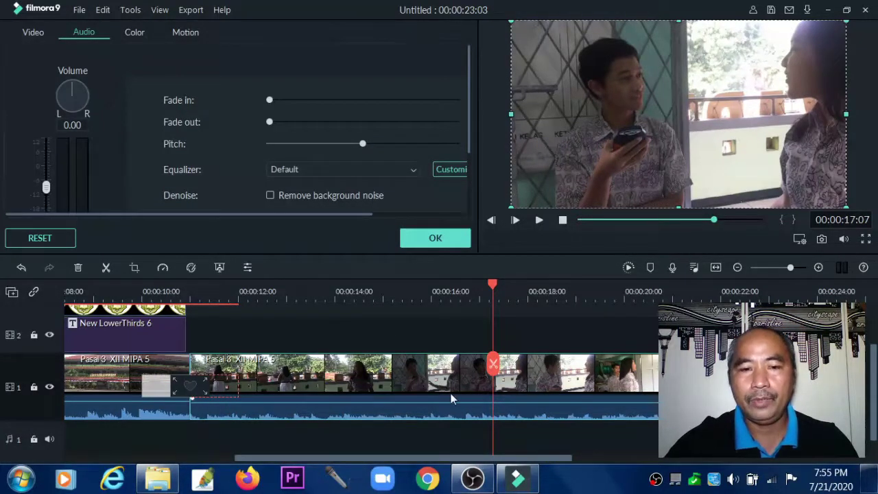
pyautogui.moveTo(449, 403); pyautogui.dragTo(452, 423)
pyautogui.moveTo(492, 287); pyautogui.dragTo(137, 286)
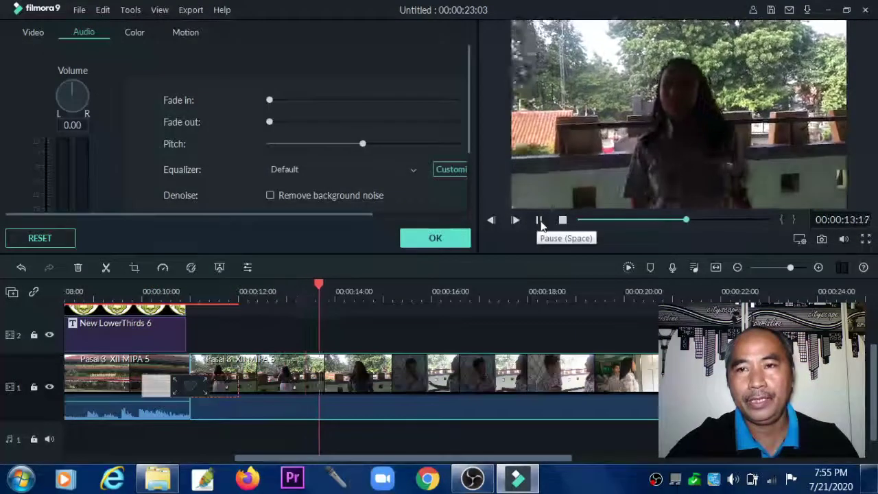
# Step: Add the Drift - Drift music to audio track 1 from the cut at 00:00:11:00 and play it back from just before the Heart transition
pyautogui.click(540, 221)
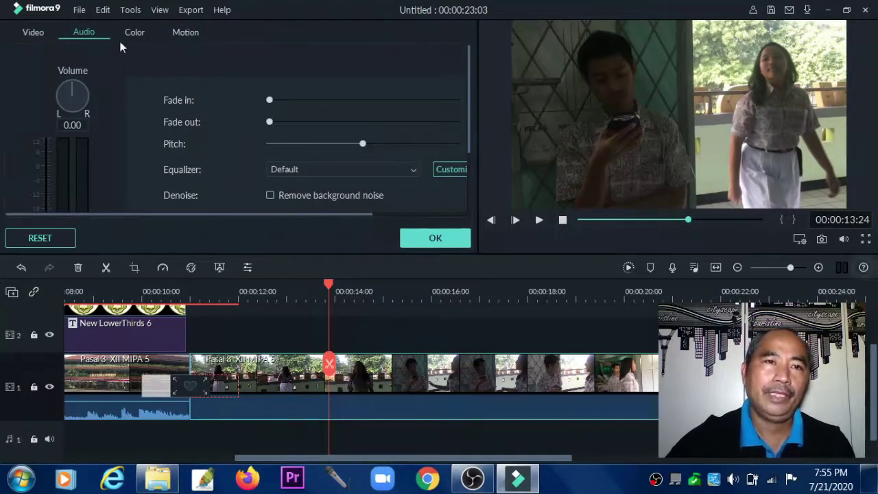
pyautogui.click(438, 240)
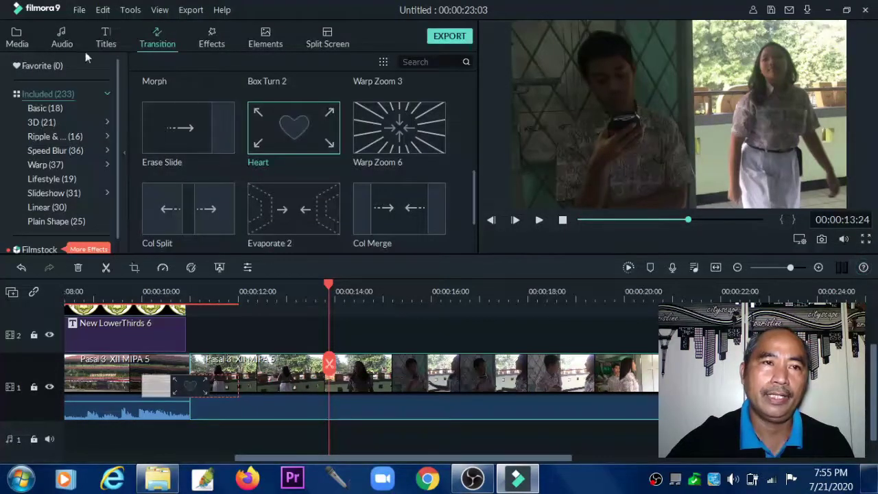
pyautogui.click(62, 44)
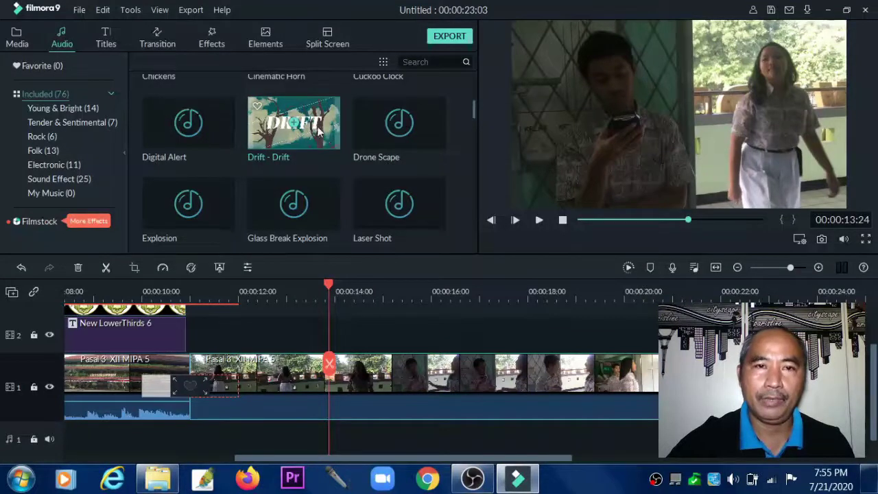
pyautogui.moveTo(319, 131); pyautogui.dragTo(322, 401)
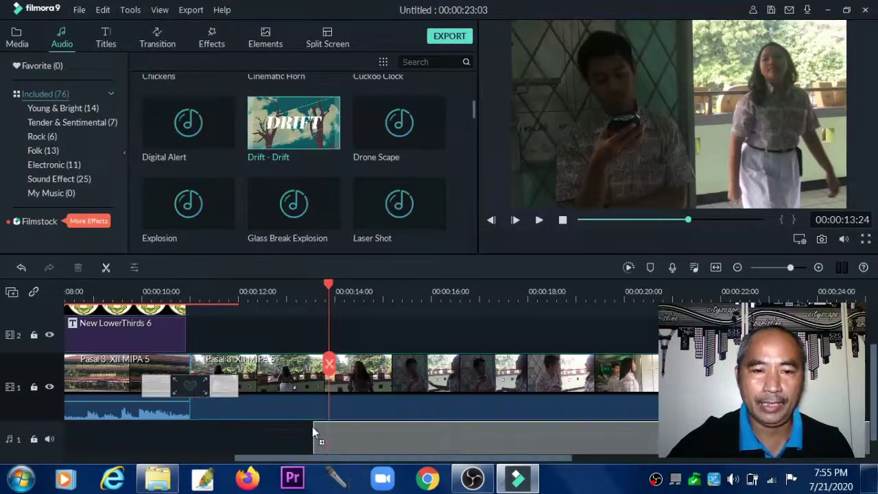
pyautogui.moveTo(226, 426); pyautogui.dragTo(197, 426)
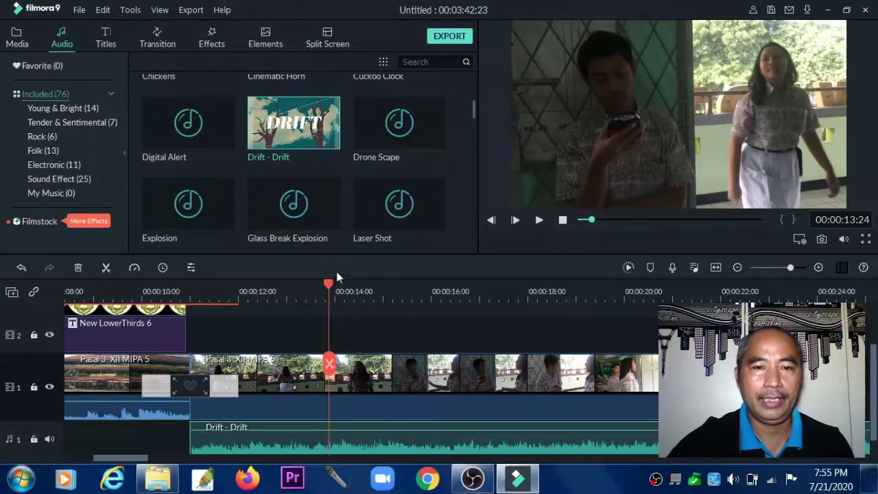
pyautogui.moveTo(329, 282); pyautogui.dragTo(136, 297)
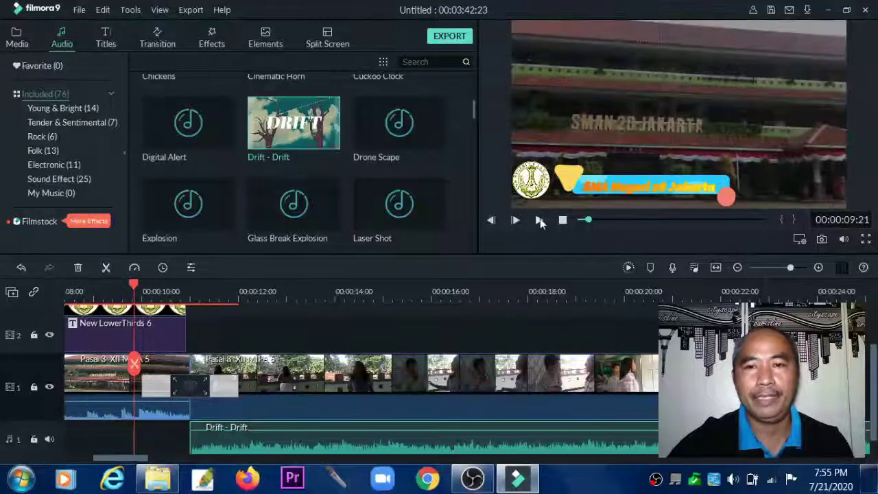
pyautogui.click(540, 219)
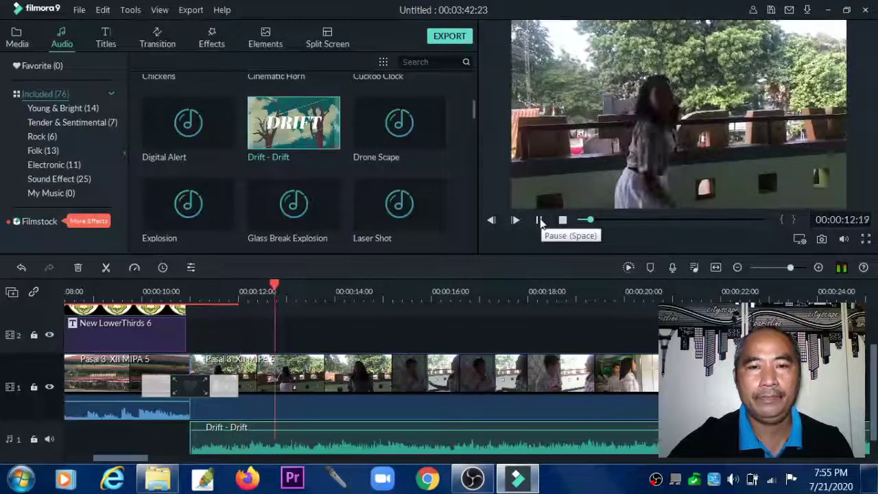
pyautogui.click(539, 219)
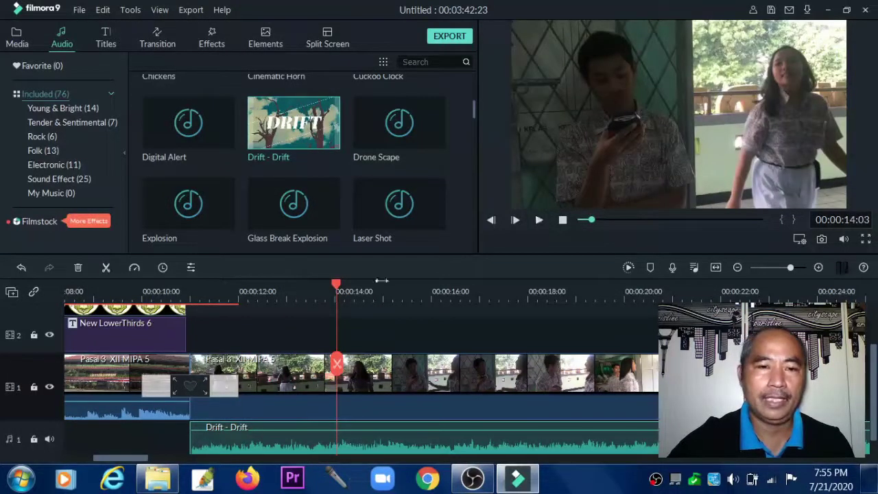
# Step: Move the Drift - Drift music earlier on audio track 1 so it starts at 00:00:10:04, overlapping the first clip's audio
pyautogui.moveTo(339, 290); pyautogui.dragTo(166, 288)
pyautogui.moveTo(211, 443); pyautogui.dragTo(180, 444)
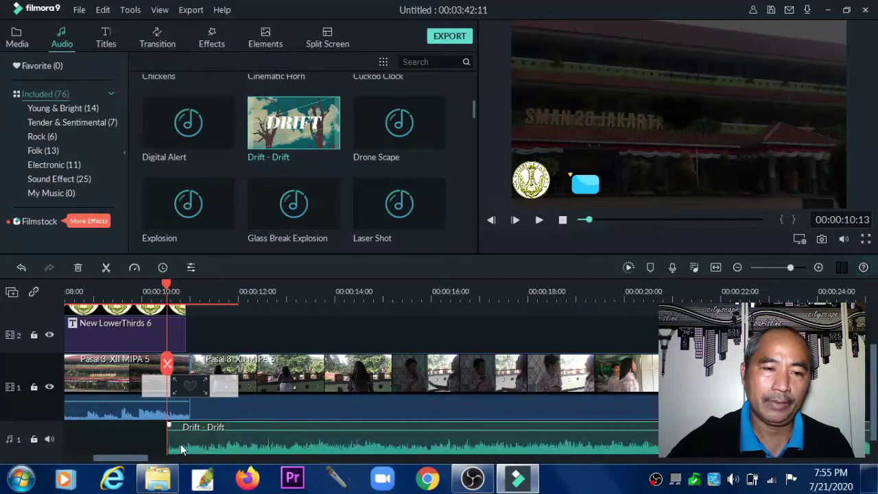
pyautogui.click(182, 414)
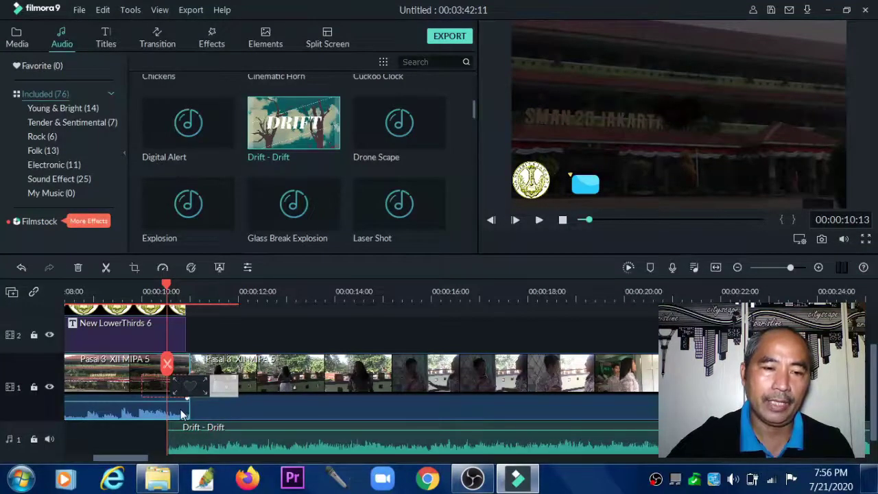
pyautogui.click(279, 438)
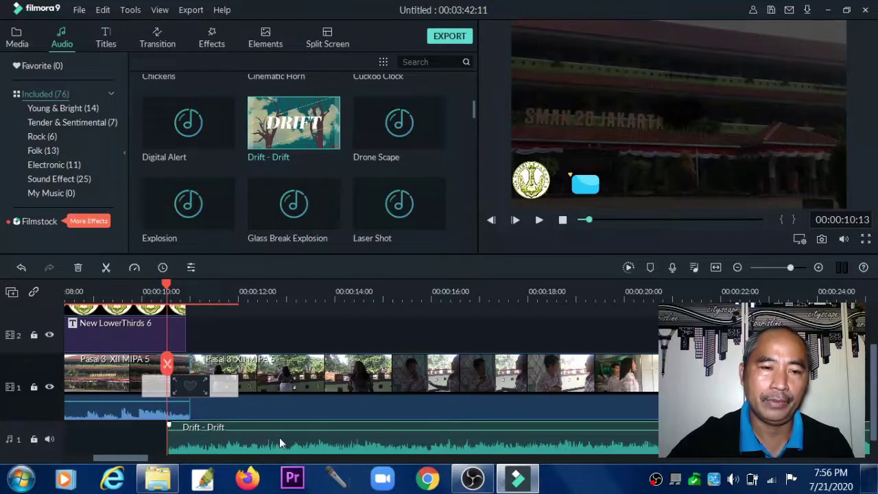
pyautogui.moveTo(168, 431); pyautogui.dragTo(169, 432)
pyautogui.moveTo(168, 288); pyautogui.dragTo(148, 288)
pyautogui.moveTo(257, 438); pyautogui.dragTo(244, 438)
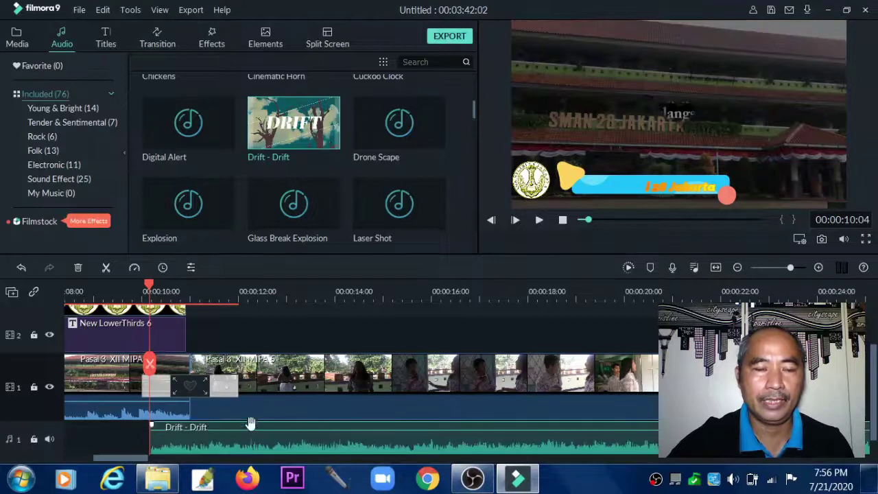
# Step: Fade out the audio of the clip before the Heart transition, starting at about 00:00:10:04
pyautogui.click(180, 414)
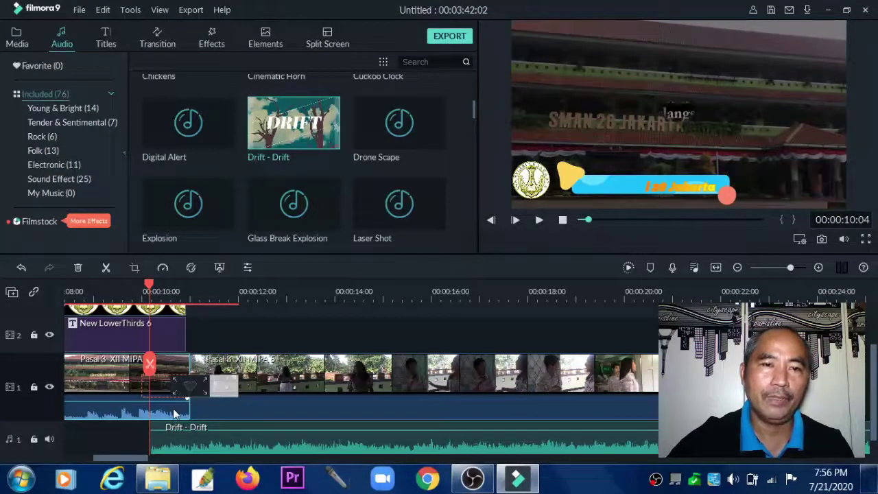
pyautogui.doubleClick(124, 411)
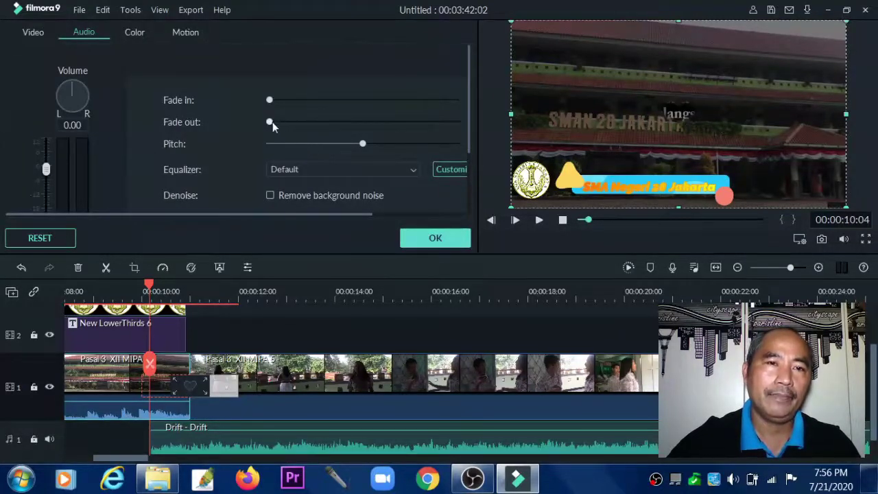
pyautogui.moveTo(272, 121); pyautogui.dragTo(310, 128)
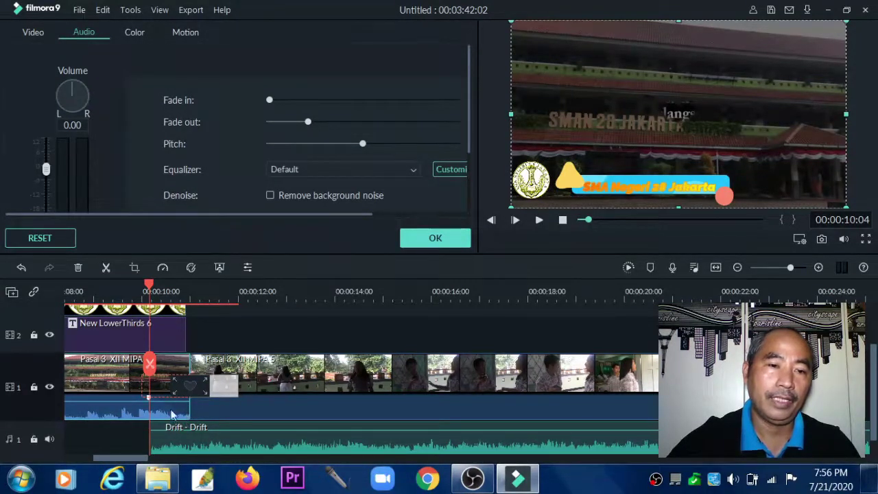
# Step: Add a fade-in to the Drift - Drift music, and cut off everything after the video's end at 00:00:23:03
pyautogui.click(197, 445)
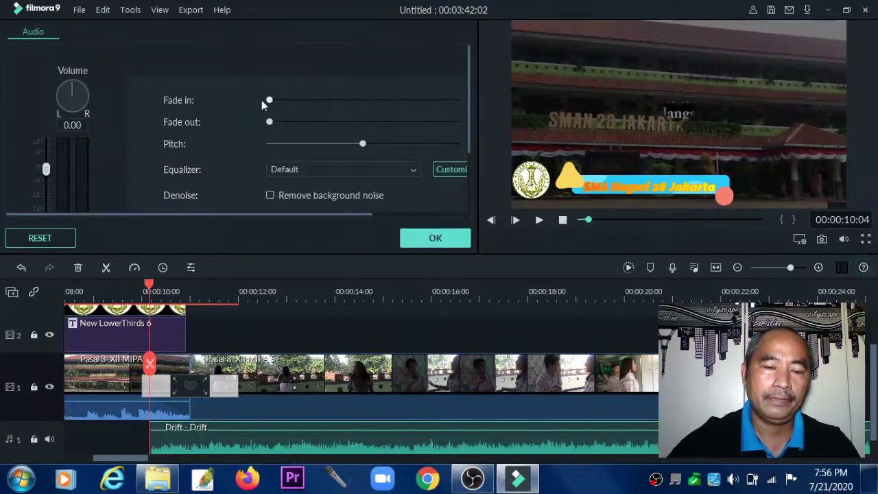
pyautogui.moveTo(268, 100); pyautogui.dragTo(276, 95)
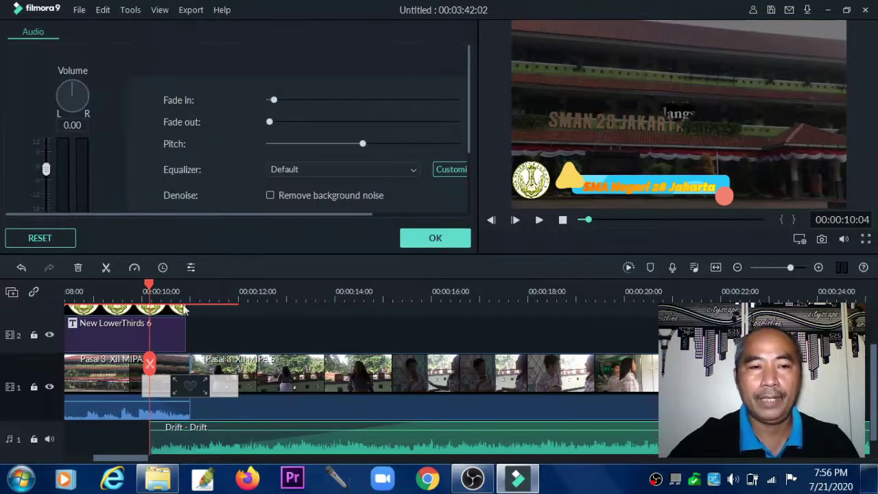
pyautogui.moveTo(152, 287); pyautogui.dragTo(774, 285)
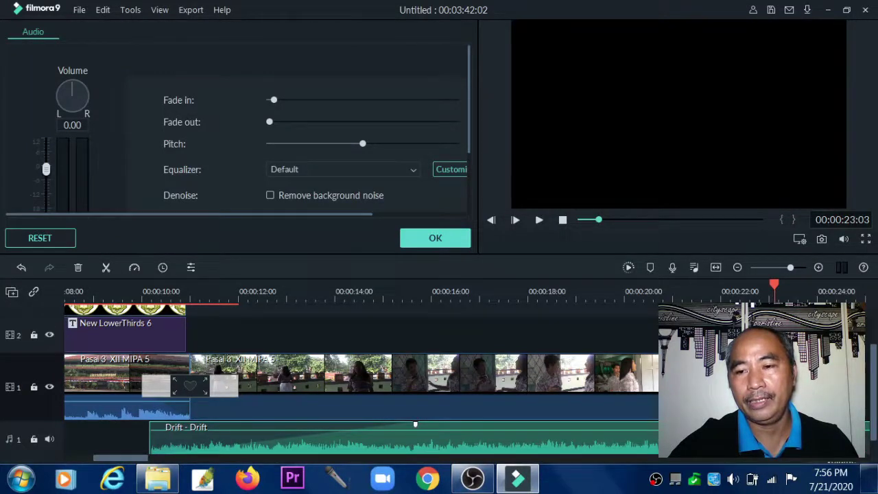
pyautogui.click(801, 449)
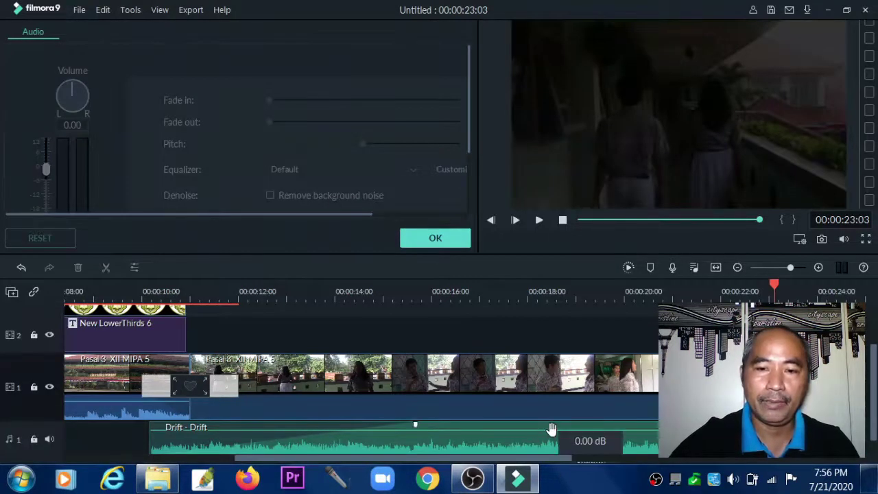
# Step: Set the trimmed Drift - Drift music's fade-in to end at about 00:00:11:14 and play it back from 00:00:09:16
pyautogui.click(494, 439)
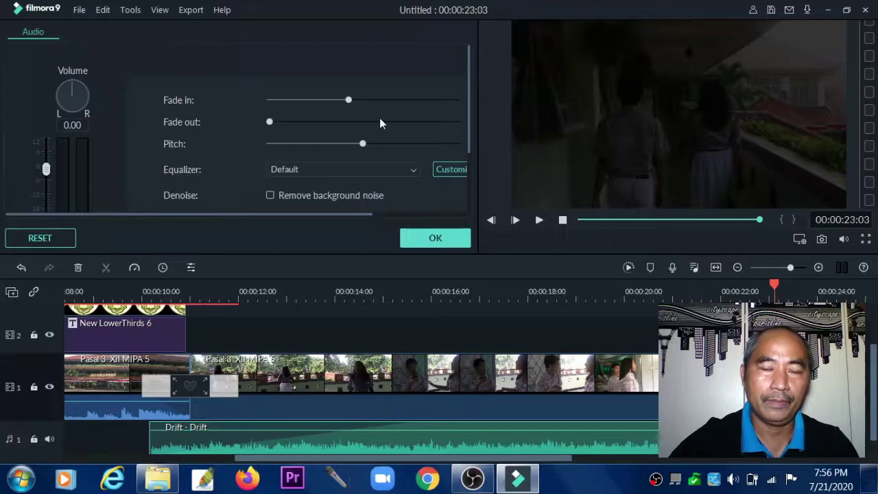
pyautogui.moveTo(349, 101); pyautogui.dragTo(293, 100)
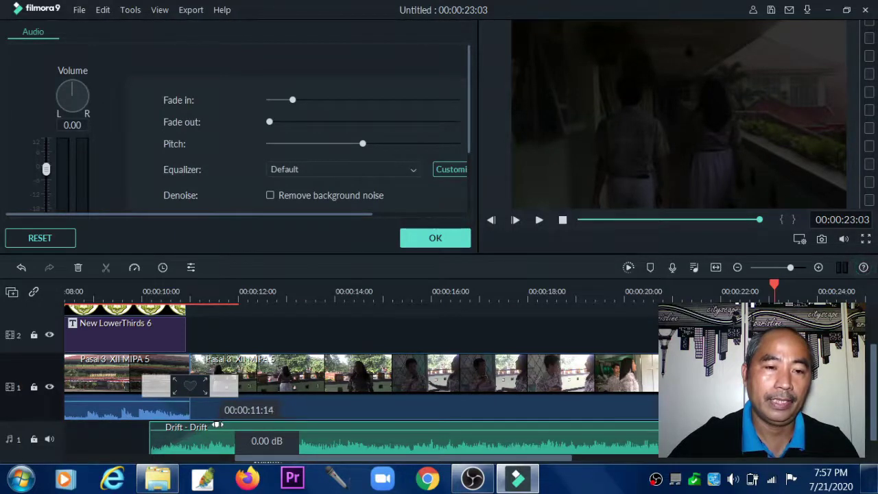
pyautogui.moveTo(211, 426); pyautogui.dragTo(228, 425)
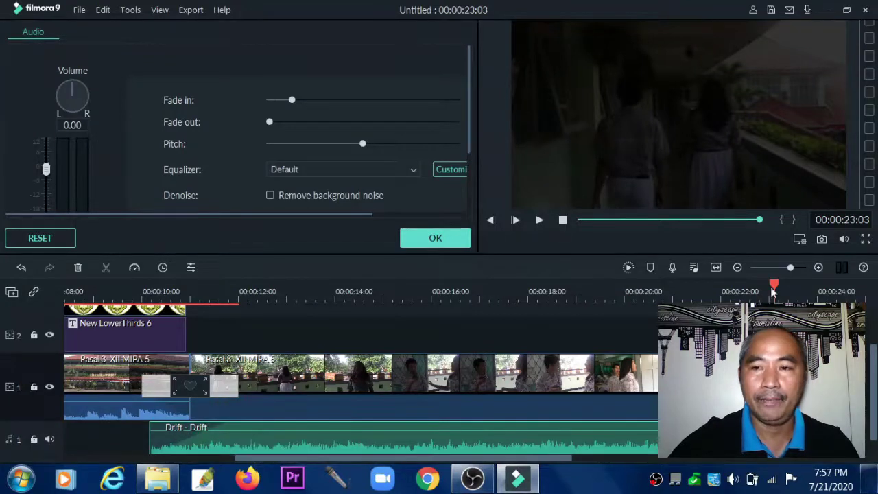
pyautogui.moveTo(775, 288); pyautogui.dragTo(125, 289)
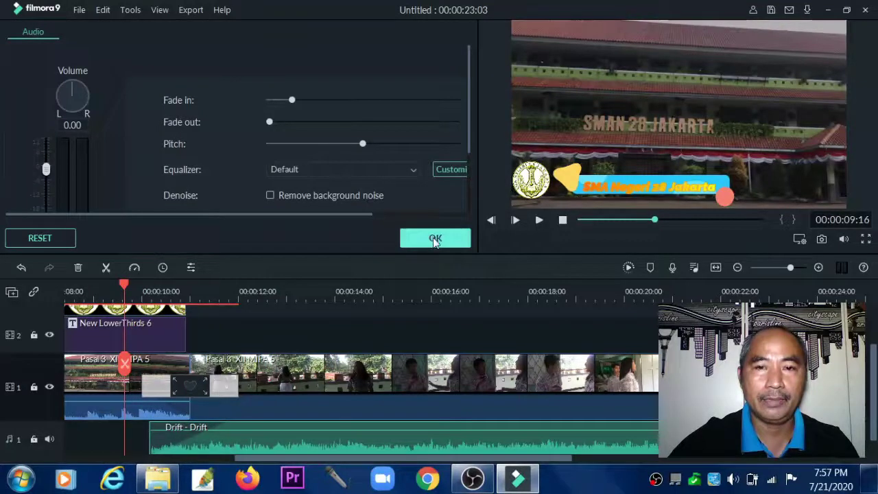
pyautogui.click(433, 240)
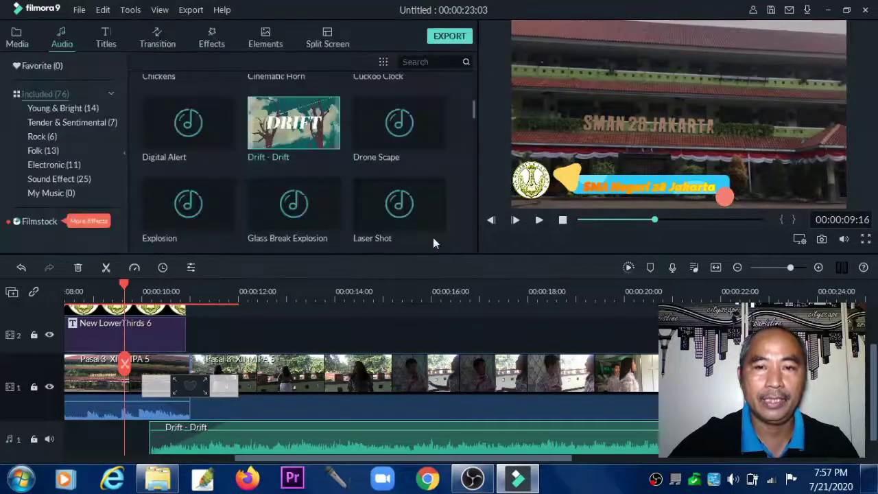
pyautogui.click(538, 225)
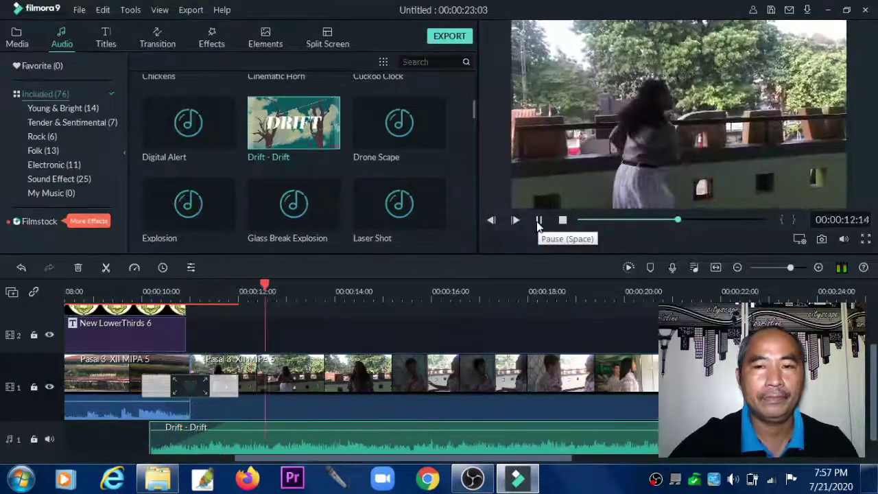
pyautogui.click(537, 221)
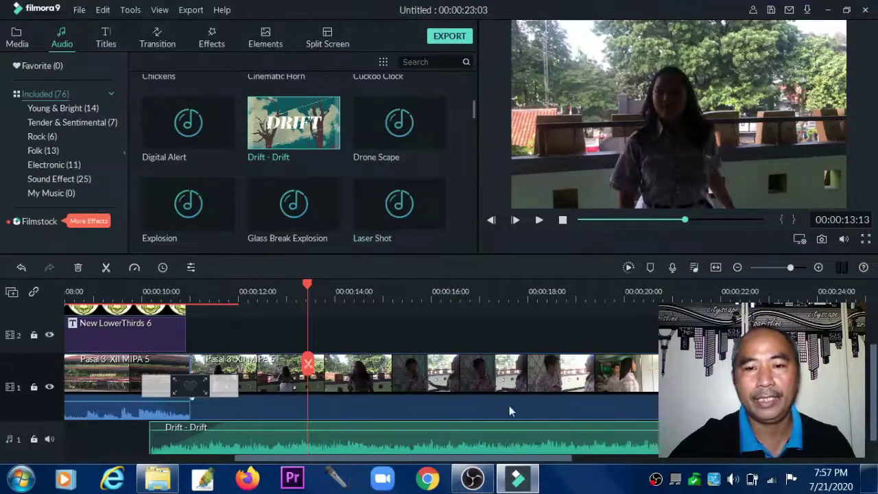
# Step: Add a short fade-out to the end of the Drift - Drift music and play back the ending from 00:00:22:00
pyautogui.doubleClick(542, 440)
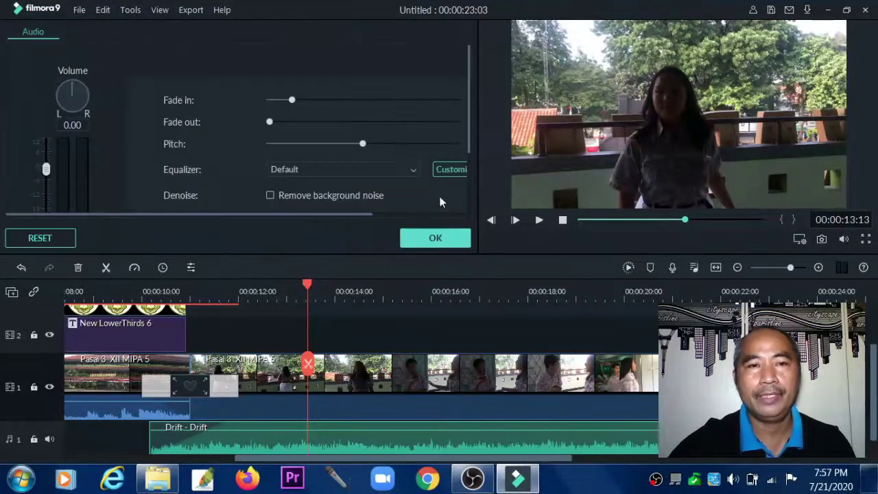
pyautogui.moveTo(273, 124); pyautogui.dragTo(277, 125)
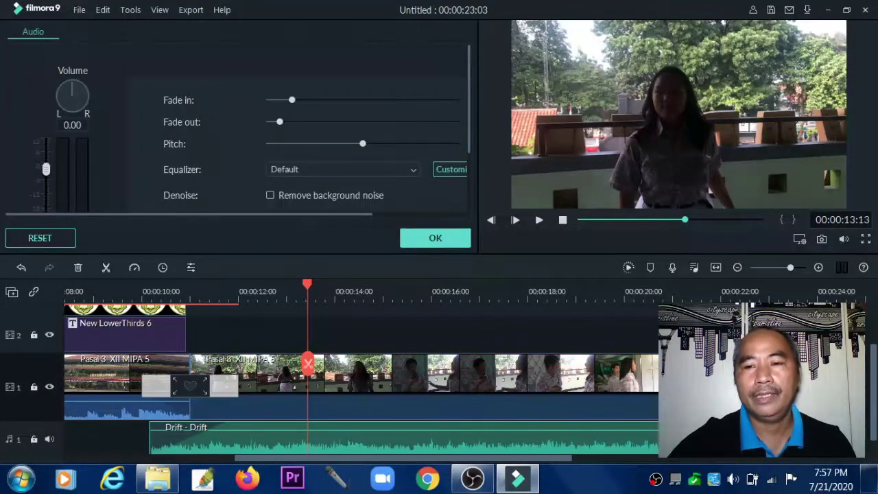
pyautogui.click(720, 300)
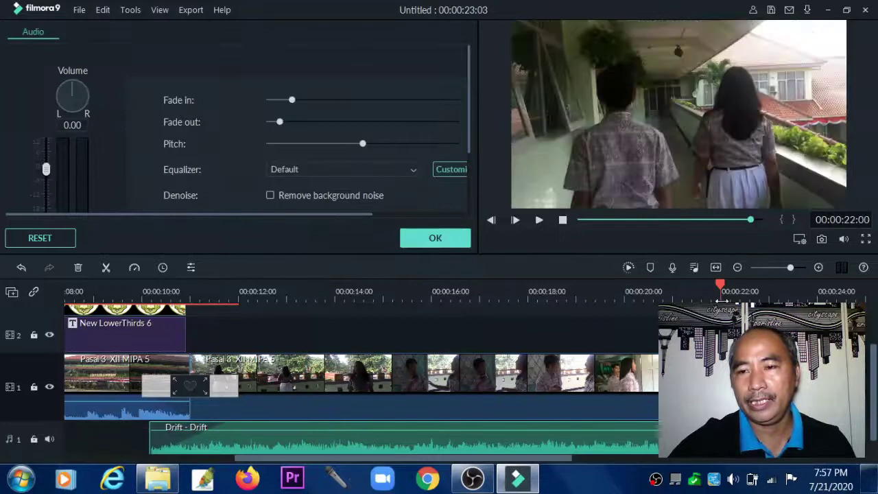
pyautogui.click(539, 221)
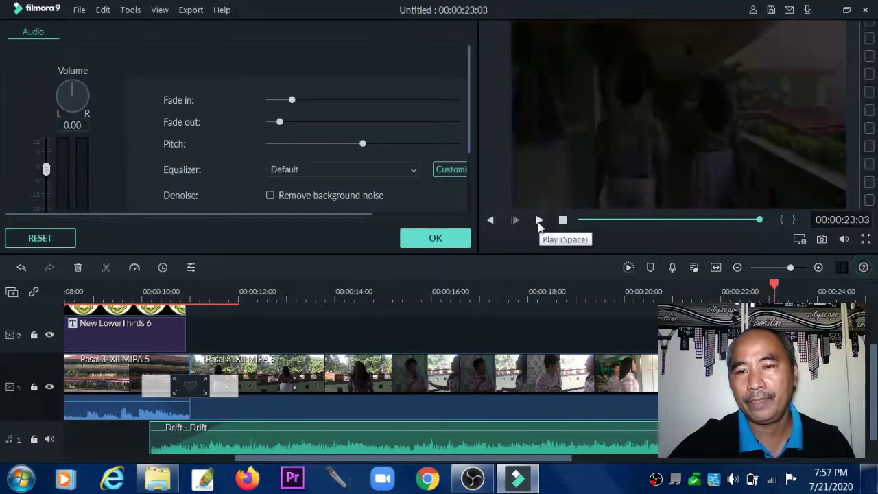
pyautogui.click(539, 221)
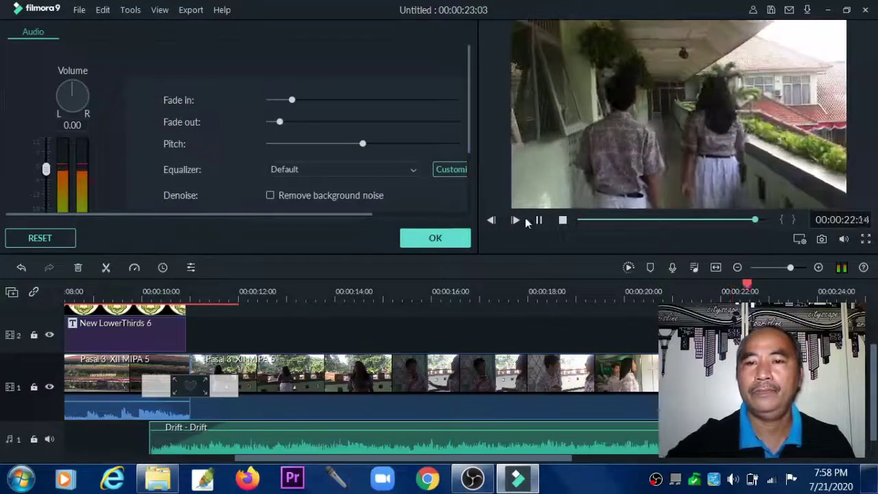
pyautogui.click(460, 244)
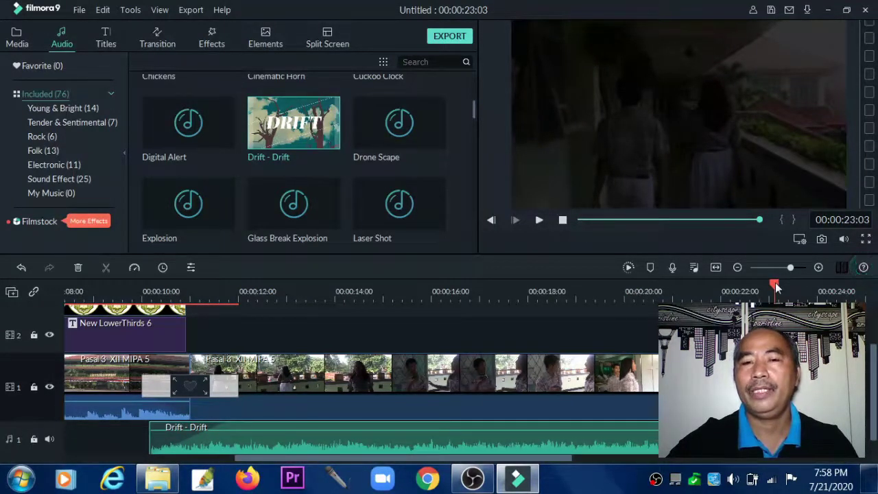
# Step: Go to 00:00:22:17 near the video's end and look at the logo28 image in the project media
pyautogui.moveTo(775, 287); pyautogui.dragTo(753, 286)
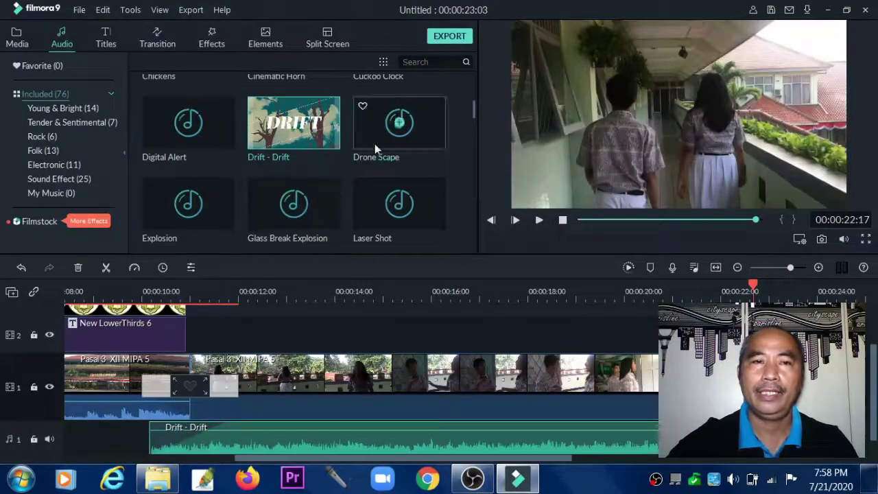
pyautogui.click(20, 41)
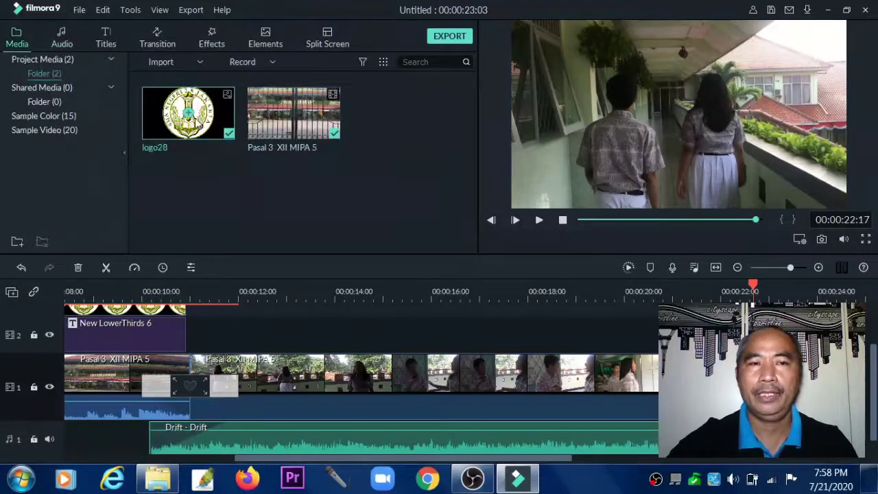
pyautogui.click(203, 128)
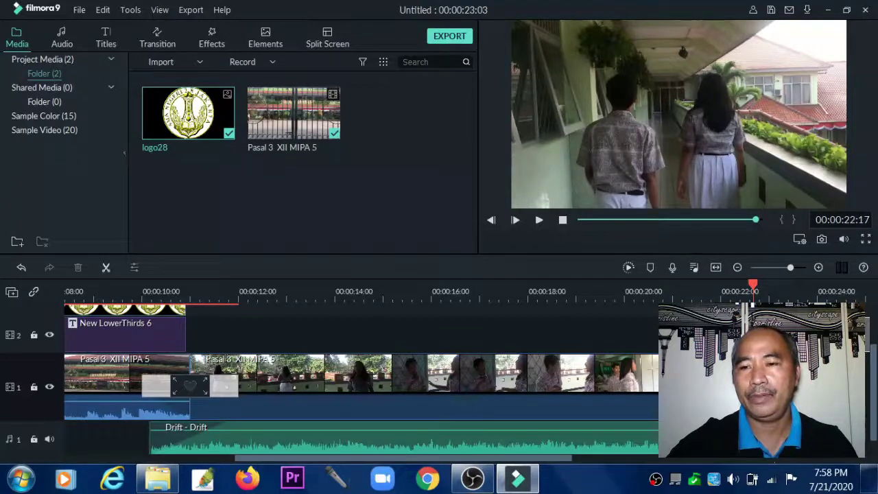
# Step: Append the logo28 image after the end of the video, shrink it and centre it horizontally in the upper half of the frame
pyautogui.hotkey('shift', 'a')
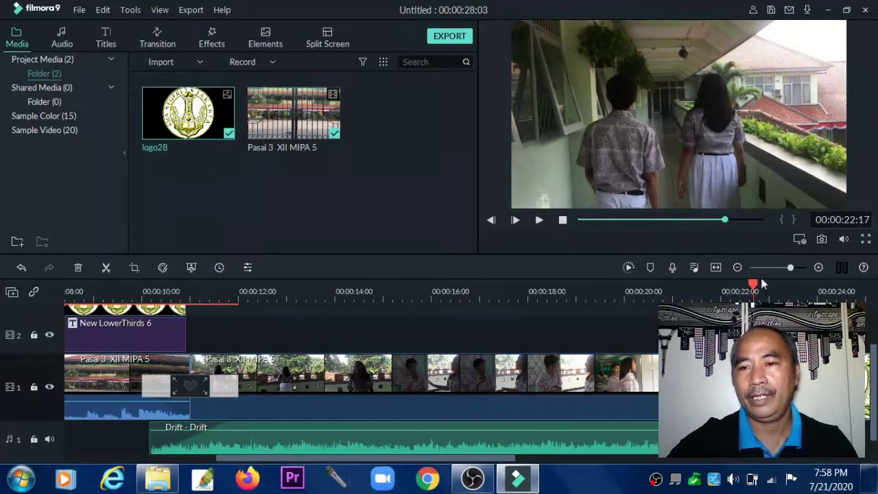
pyautogui.moveTo(764, 283); pyautogui.dragTo(799, 287)
pyautogui.doubleClick(767, 33)
pyautogui.moveTo(738, 55); pyautogui.dragTo(669, 120)
pyautogui.moveTo(679, 110); pyautogui.dragTo(681, 122)
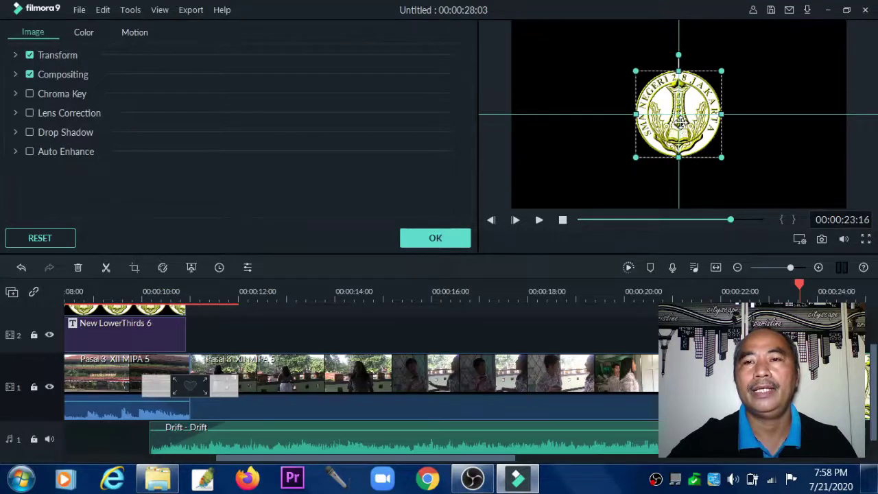
pyautogui.moveTo(681, 122); pyautogui.dragTo(683, 100)
pyautogui.click(746, 146)
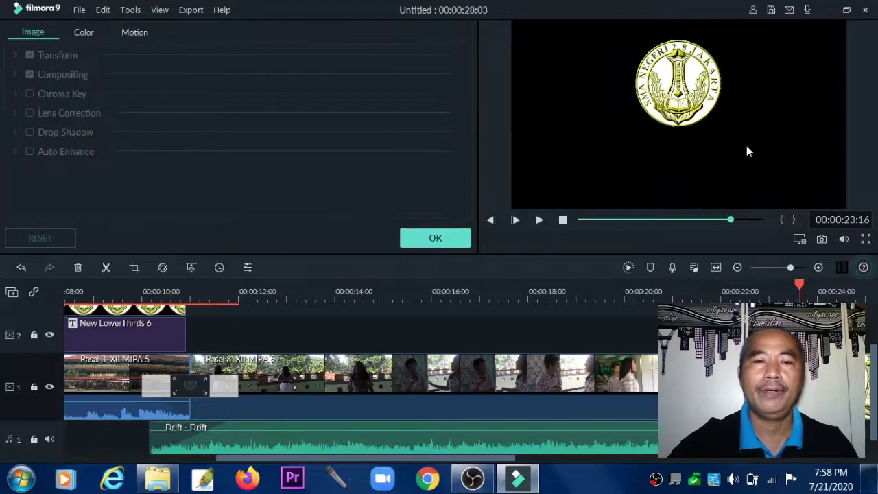
pyautogui.click(434, 240)
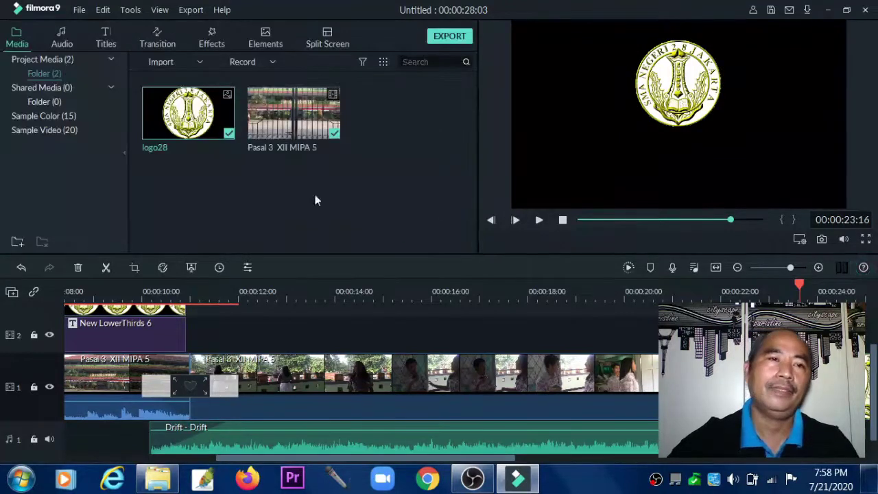
# Step: Add the New LowerThirds 34 title on track 2 above the closing logo, starting where the logo starts
pyautogui.click(109, 44)
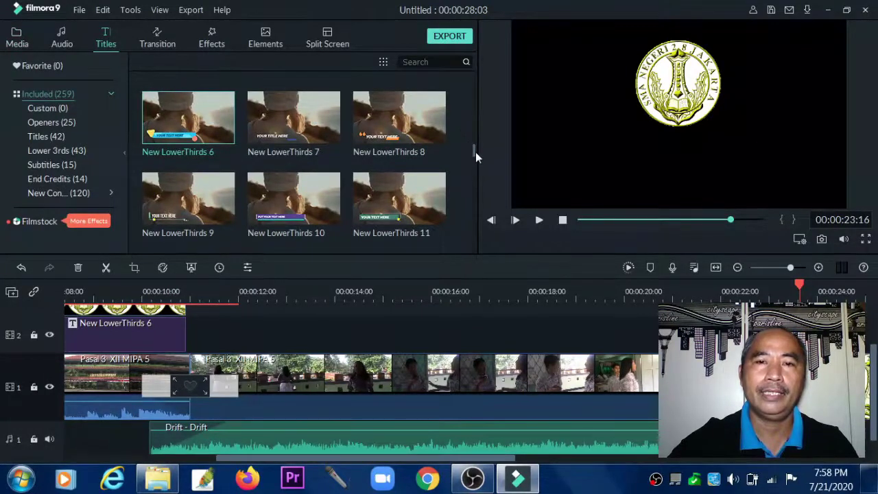
pyautogui.moveTo(473, 150); pyautogui.dragTo(474, 187)
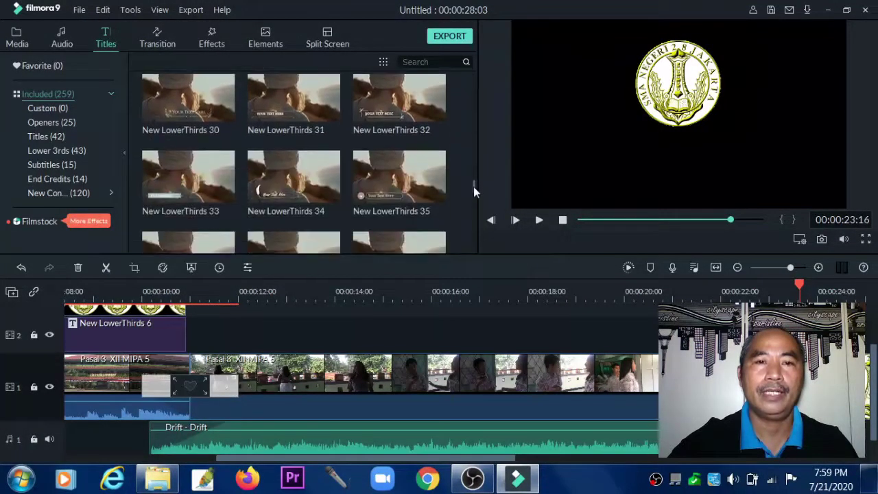
pyautogui.click(286, 108)
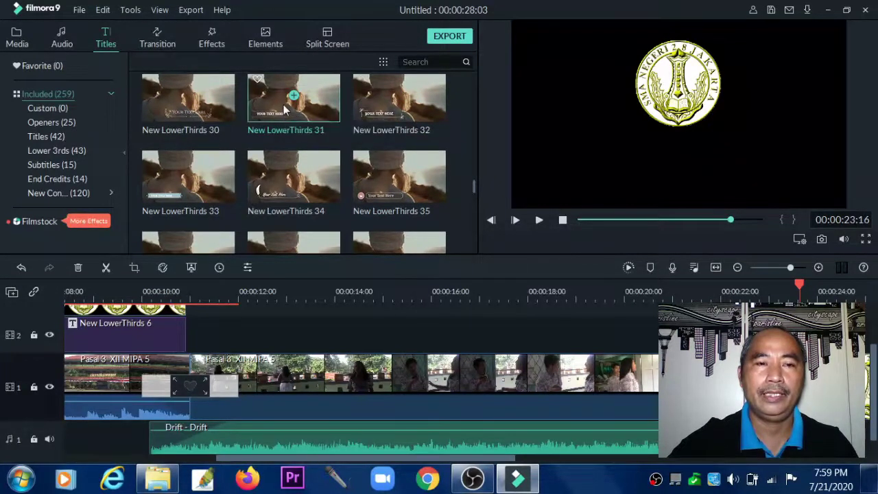
pyautogui.click(294, 177)
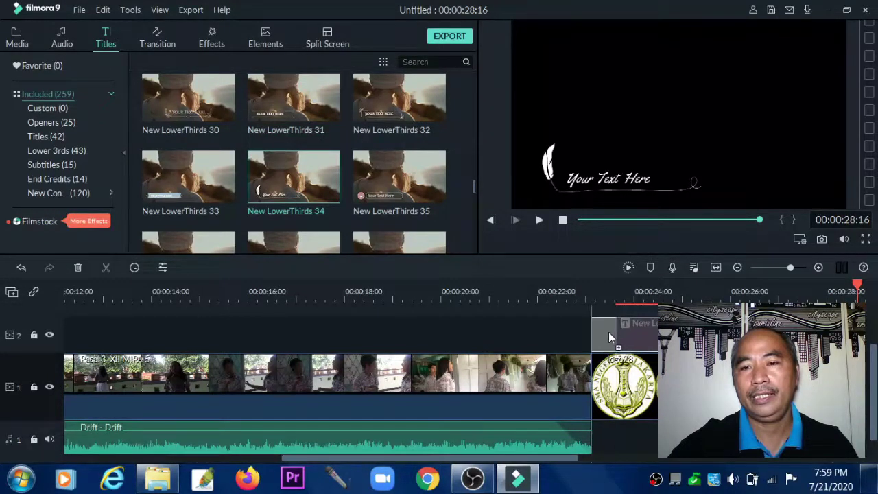
pyautogui.moveTo(608, 332); pyautogui.dragTo(611, 332)
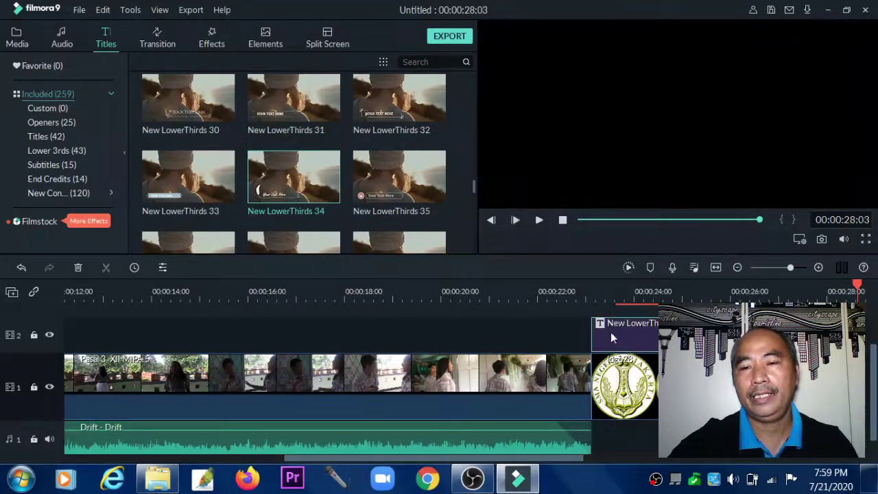
# Step: At 00:00:23:19, replace the closing title's placeholder text with "Terimakasih ..."
pyautogui.click(622, 293)
pyautogui.doubleClick(610, 182)
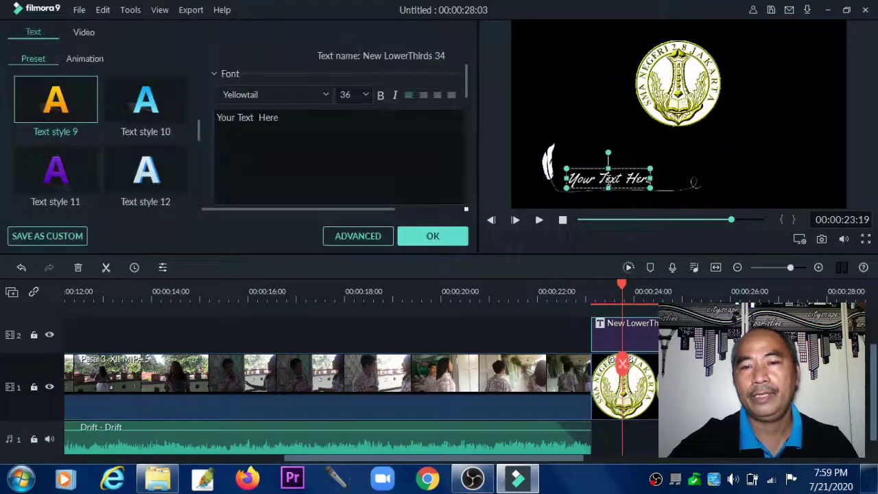
pyautogui.moveTo(330, 123); pyautogui.dragTo(214, 118)
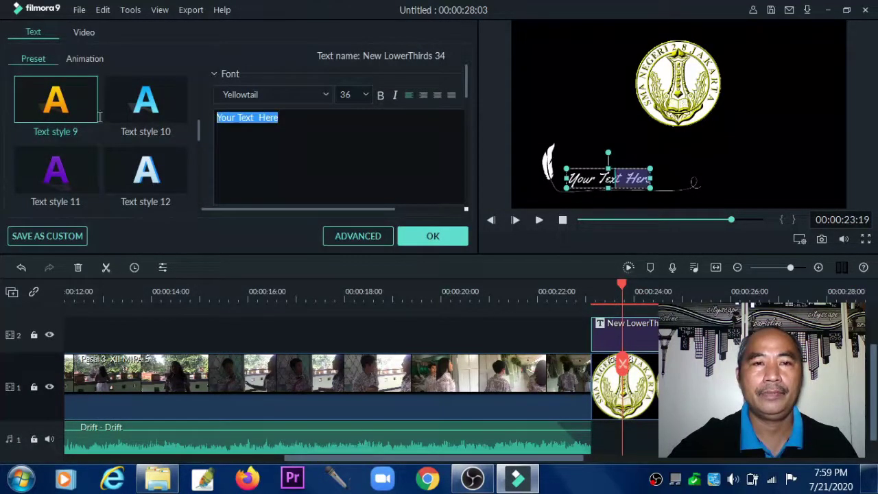
pyautogui.write('Terimakasih')
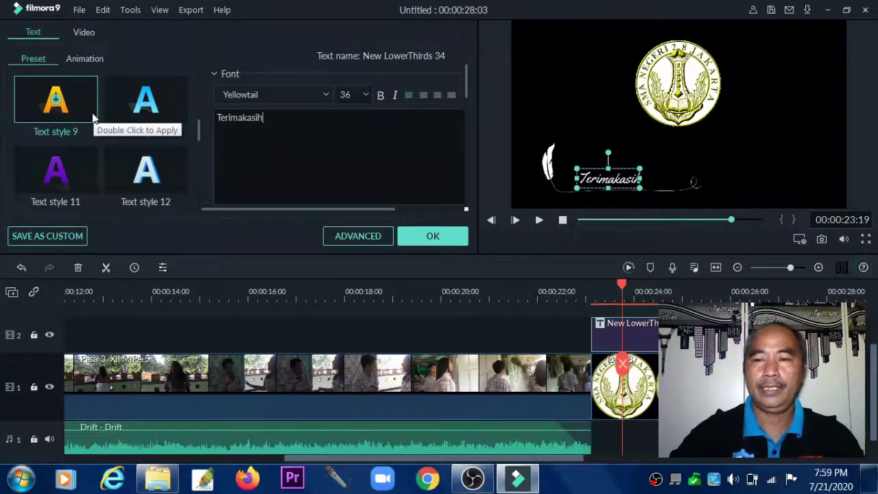
pyautogui.write(' ...')
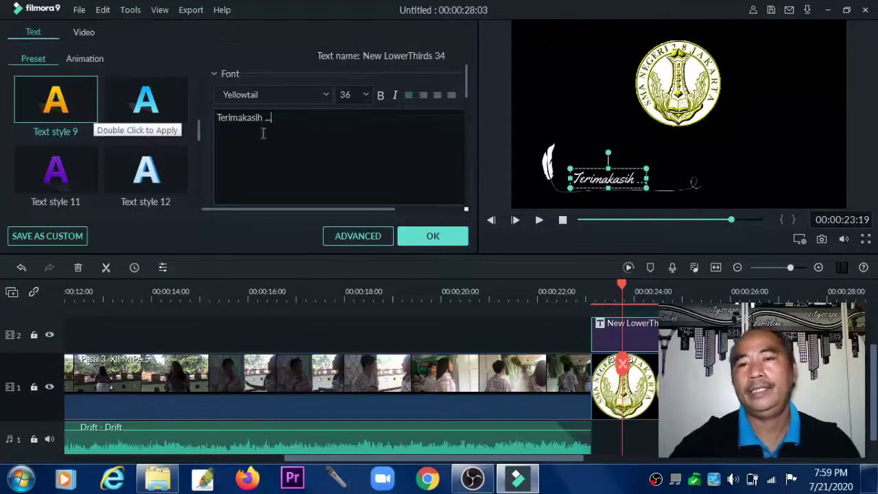
pyautogui.click(549, 81)
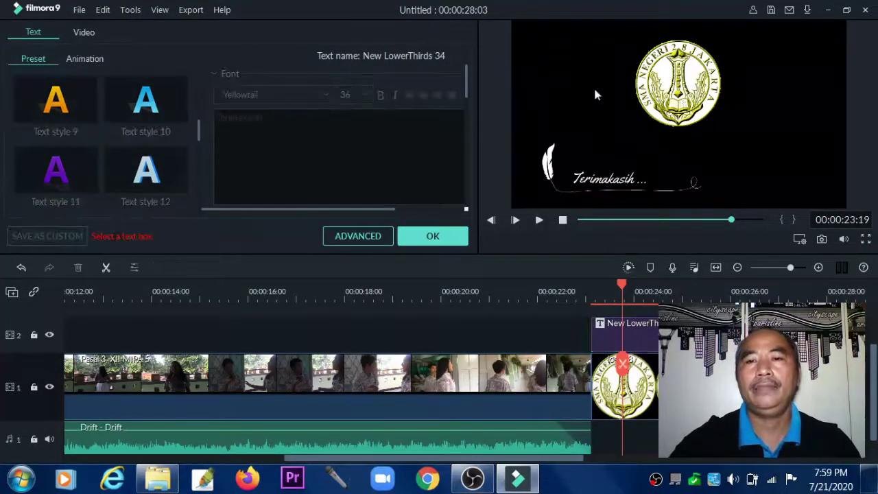
# Step: Move the "Terimakasih ..." text below the logo, and enlarge and centre the whole feather title graphic around it
pyautogui.click(622, 182)
pyautogui.moveTo(627, 179); pyautogui.dragTo(698, 159)
pyautogui.click(657, 187)
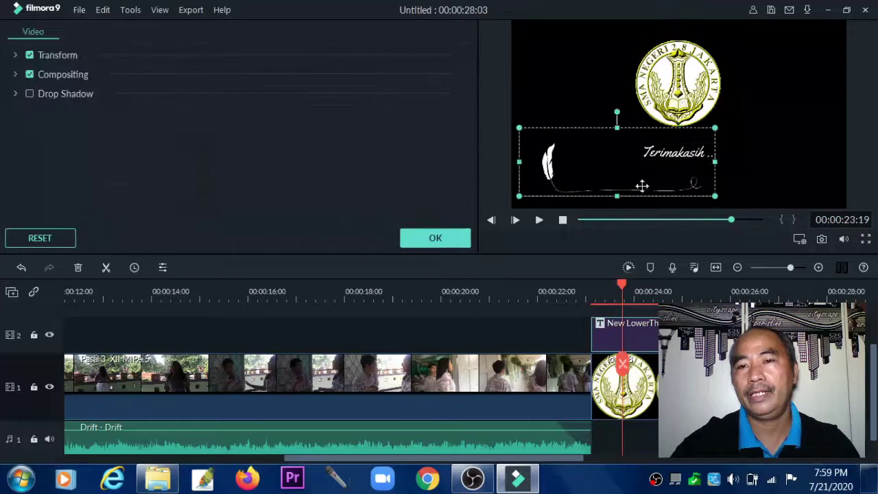
pyautogui.moveTo(604, 186); pyautogui.dragTo(642, 190)
pyautogui.moveTo(754, 128); pyautogui.dragTo(747, 110)
pyautogui.moveTo(743, 152); pyautogui.dragTo(738, 153)
# Step: Set the "Terimakasih ..." text's font size to 72 and apply Text style 10 to it
pyautogui.doubleClick(694, 159)
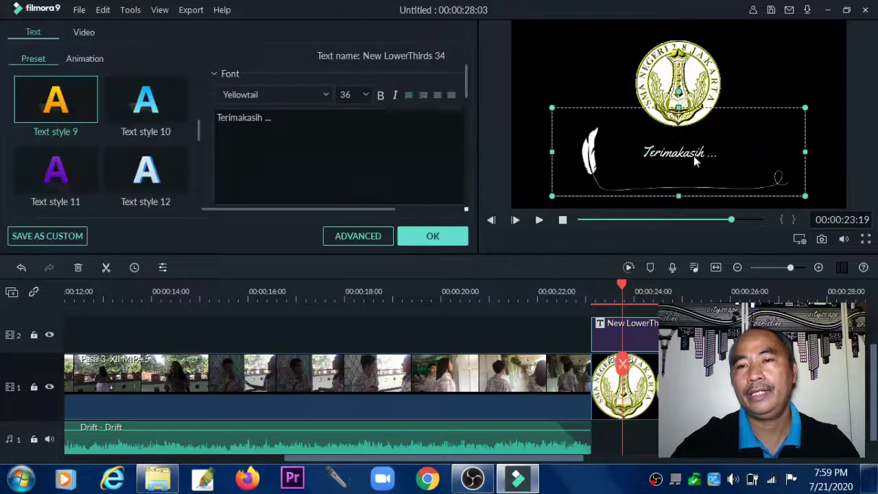
pyautogui.click(366, 96)
pyautogui.moveTo(373, 129); pyautogui.dragTo(373, 147)
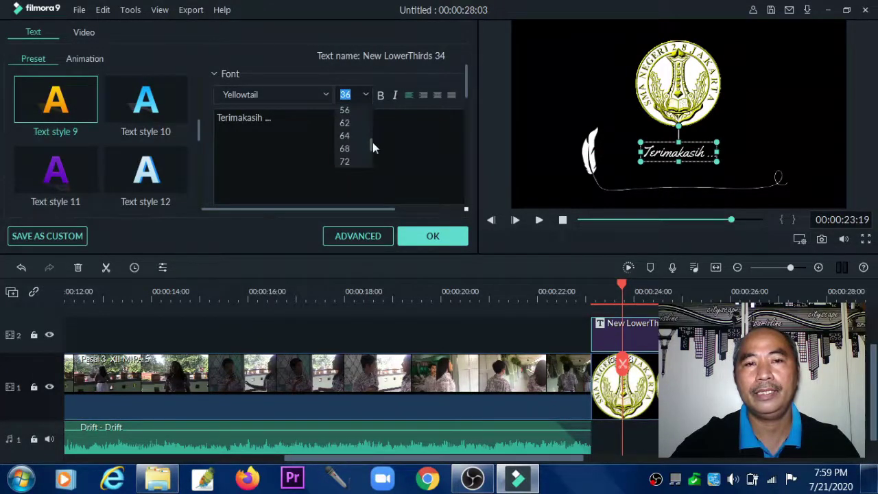
pyautogui.click(347, 161)
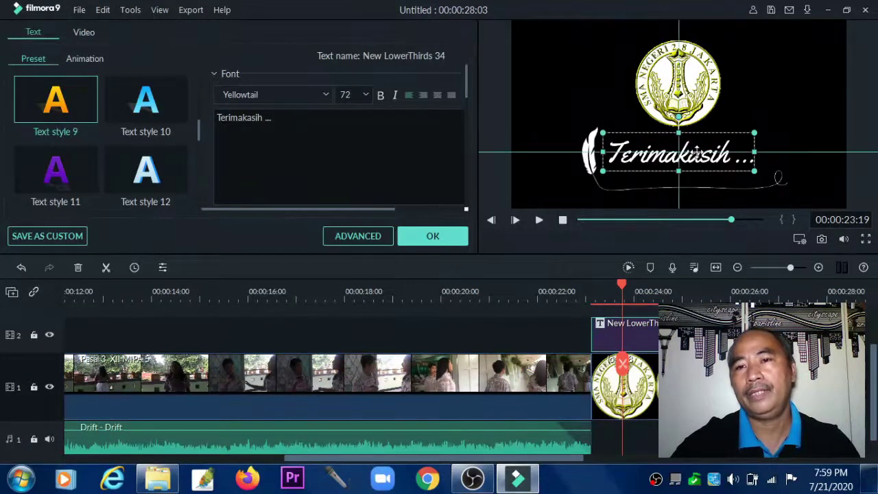
pyautogui.click(744, 125)
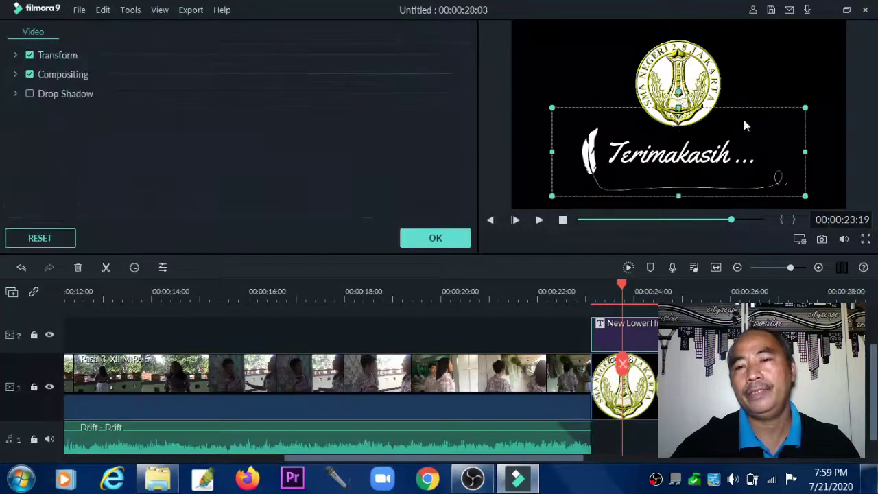
pyautogui.doubleClick(698, 158)
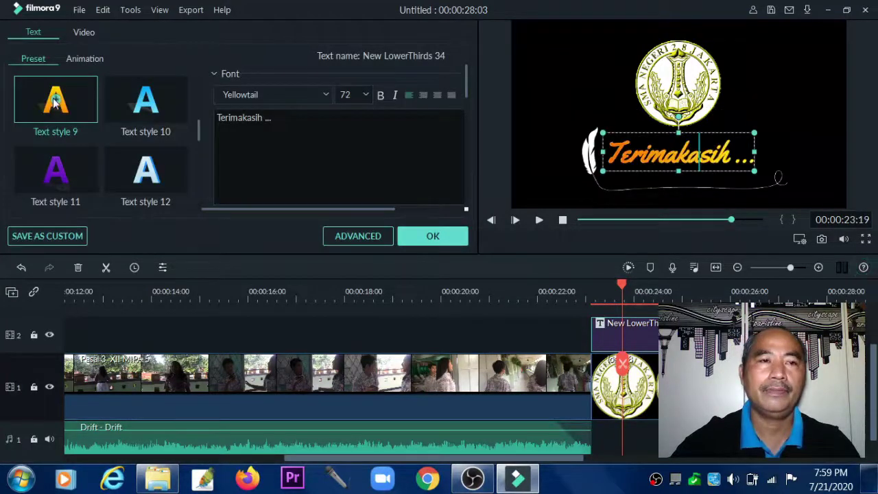
pyautogui.click(147, 110)
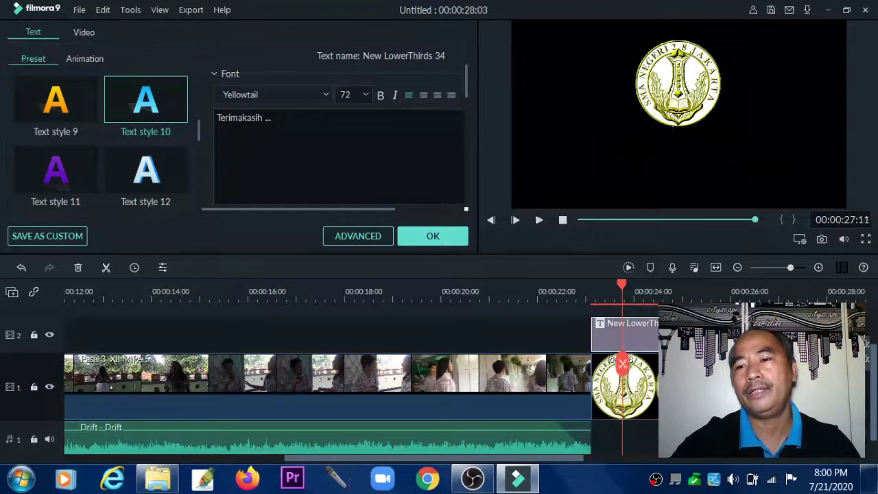
# Step: Shorten the closing title and logo so that both end at 00:00:26:18
pyautogui.click(802, 387)
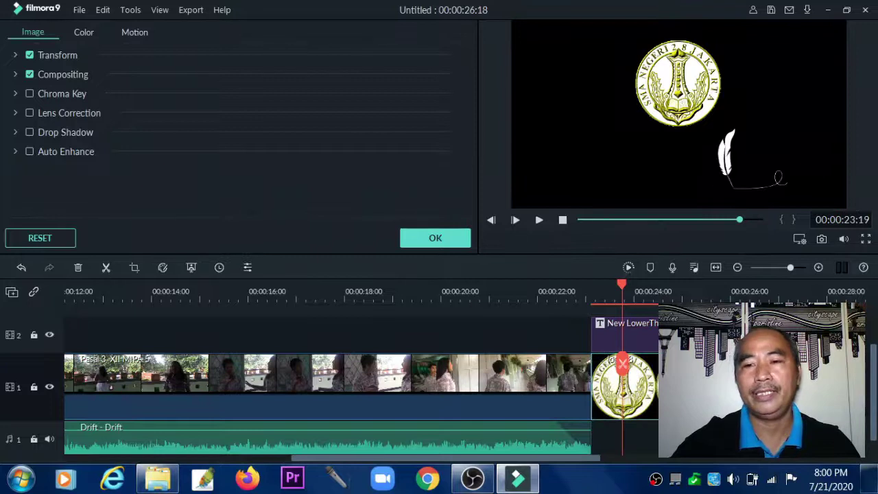
pyautogui.press('Escape')
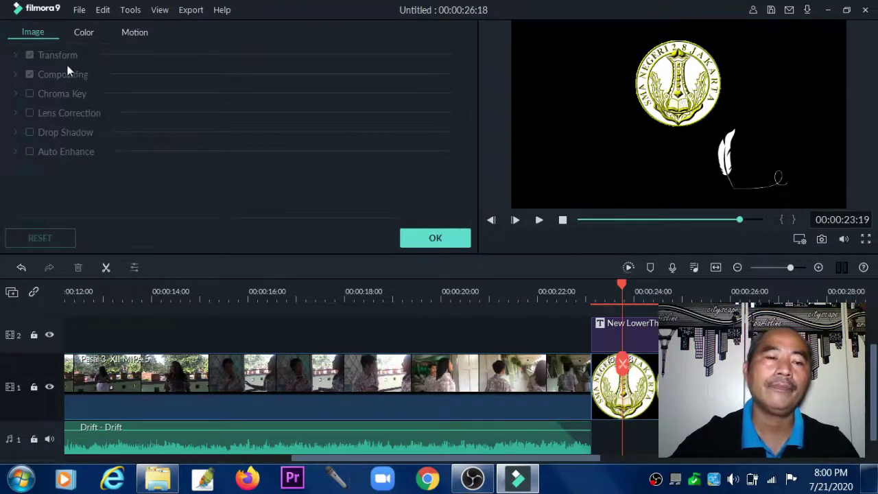
pyautogui.click(457, 240)
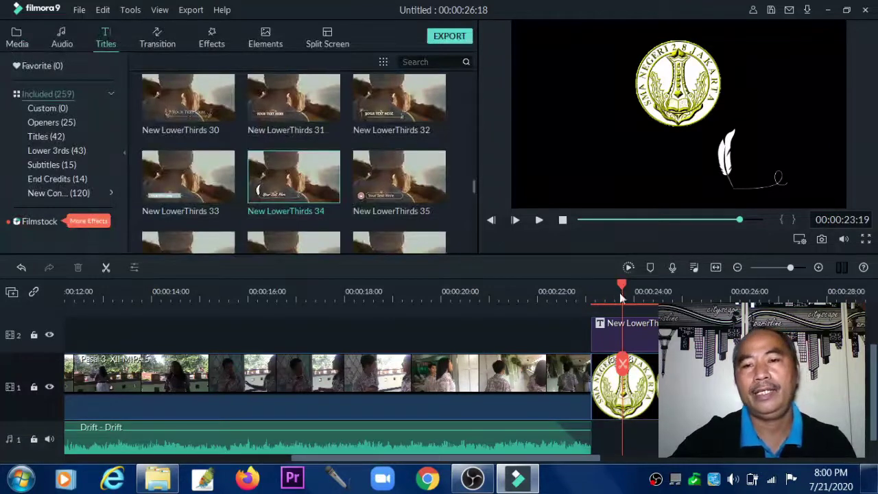
# Step: Return to the start of the project, fit the whole edit in the timeline and play it through
pyautogui.moveTo(623, 288); pyautogui.dragTo(41, 290)
pyautogui.click(562, 220)
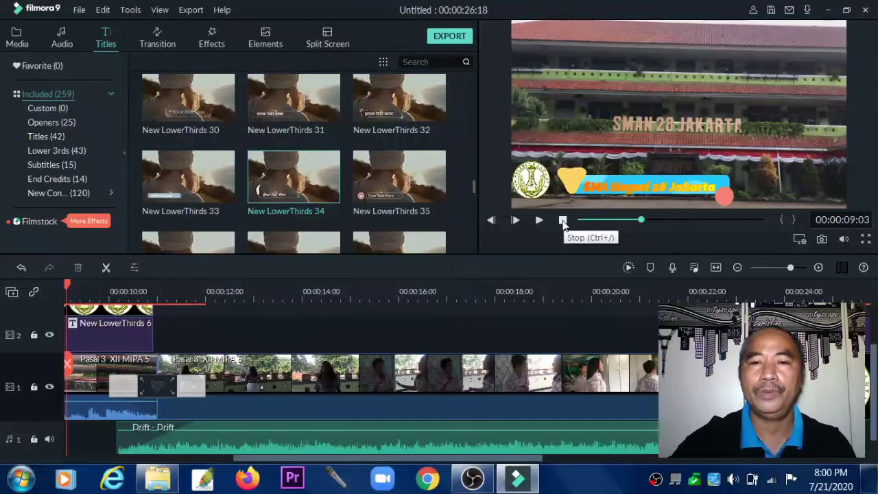
pyautogui.click(563, 221)
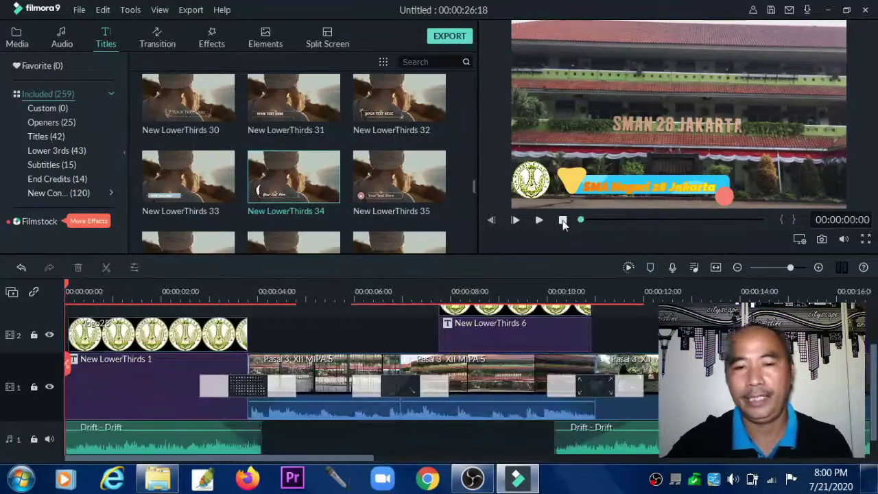
pyautogui.moveTo(790, 269); pyautogui.dragTo(787, 267)
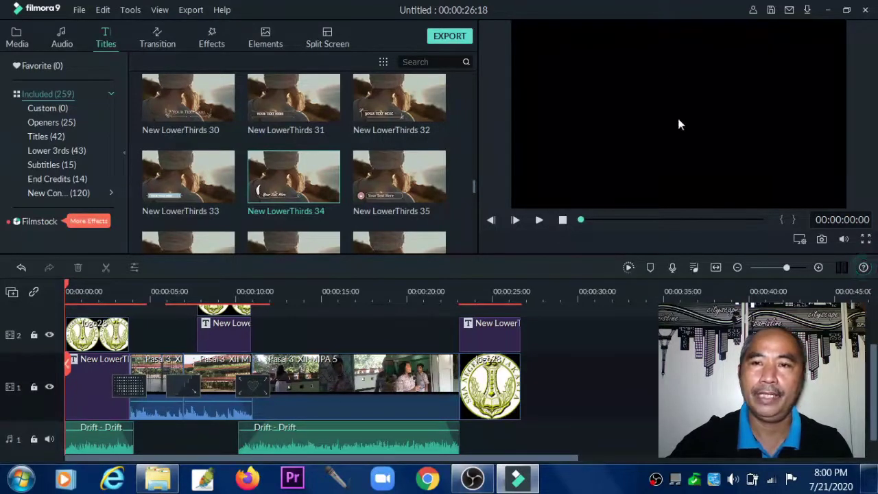
pyautogui.click(539, 220)
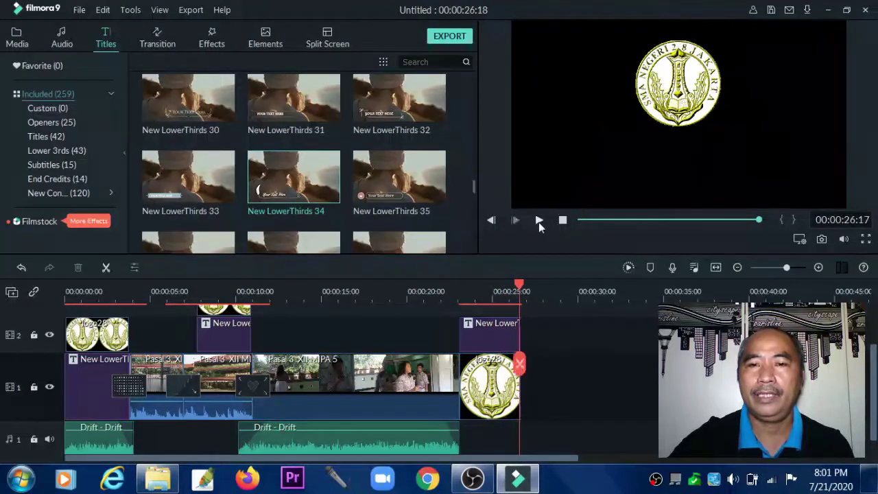
# Step: Split the third Pasal 3 XII MIPA 5 clip at 00:00:11:24 and delete its opening part containing the 3.2.A caption
pyautogui.moveTo(519, 286); pyautogui.dragTo(256, 284)
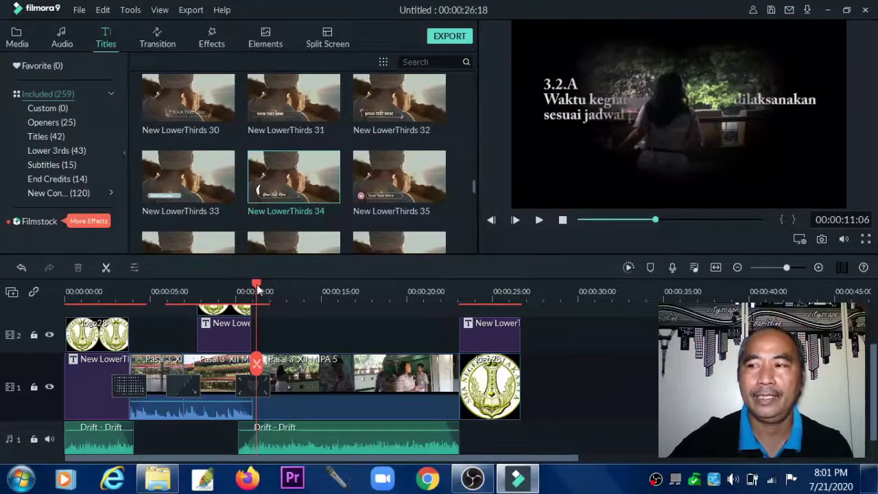
pyautogui.moveTo(256, 284); pyautogui.dragTo(269, 288)
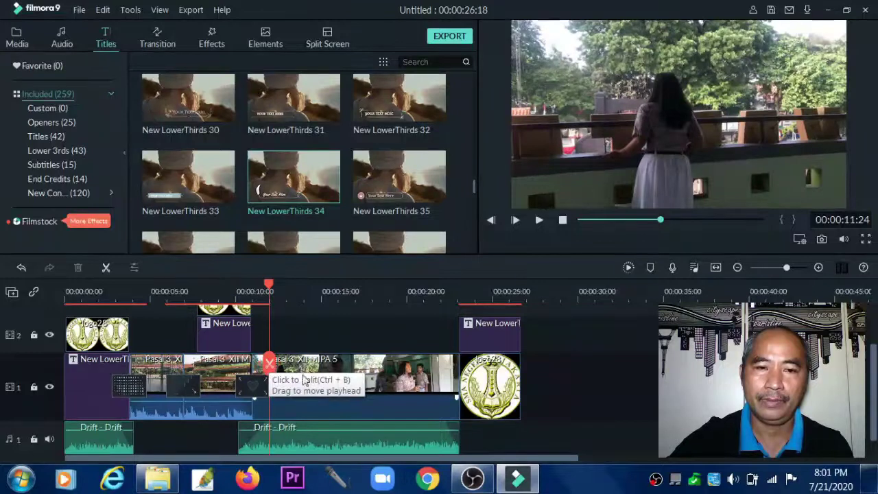
pyautogui.click(332, 368)
pyautogui.click(269, 362)
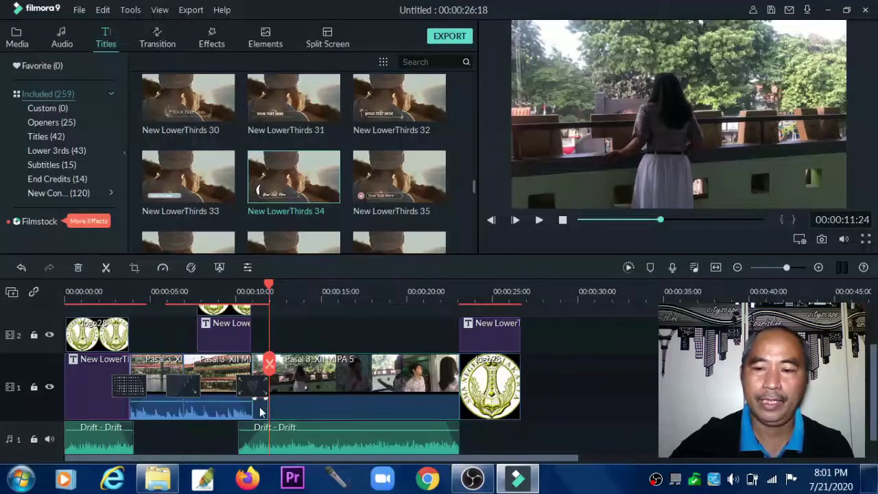
pyautogui.press('Delete')
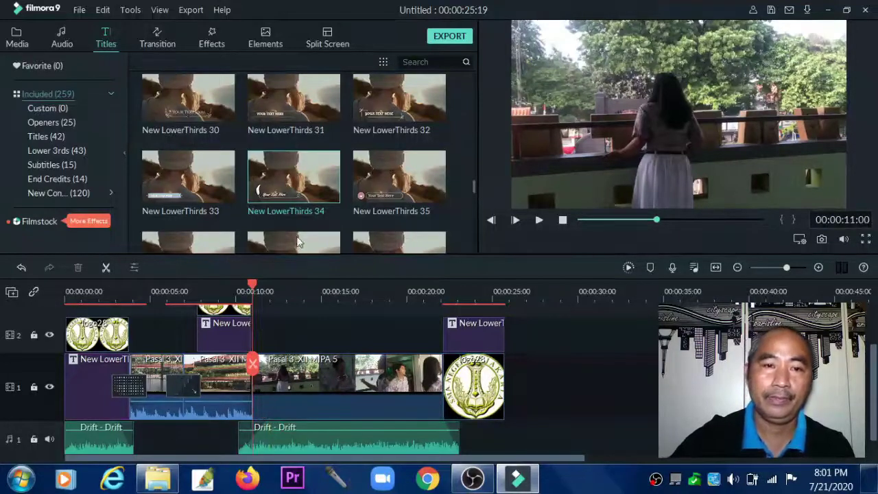
# Step: Add an Erase transition at the cut between the last two Pasal 3 XII MIPA 5 clips at 00:00:11:00
pyautogui.click(159, 42)
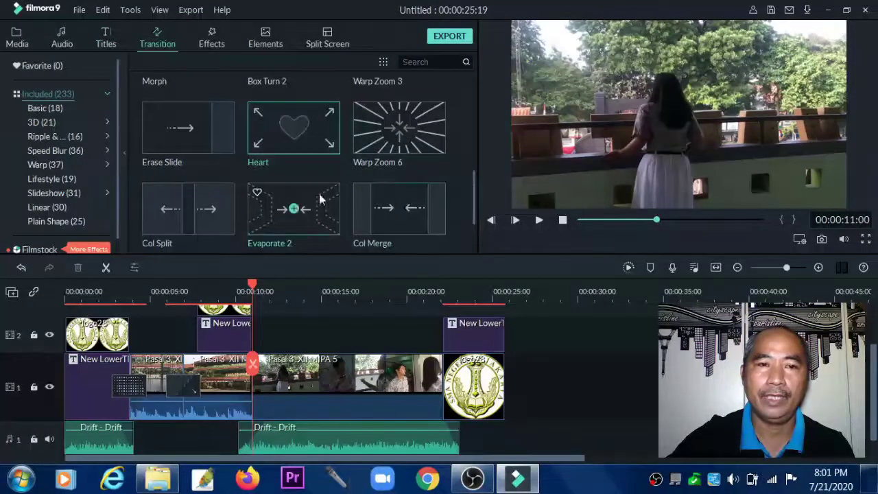
pyautogui.moveTo(475, 187); pyautogui.dragTo(476, 109)
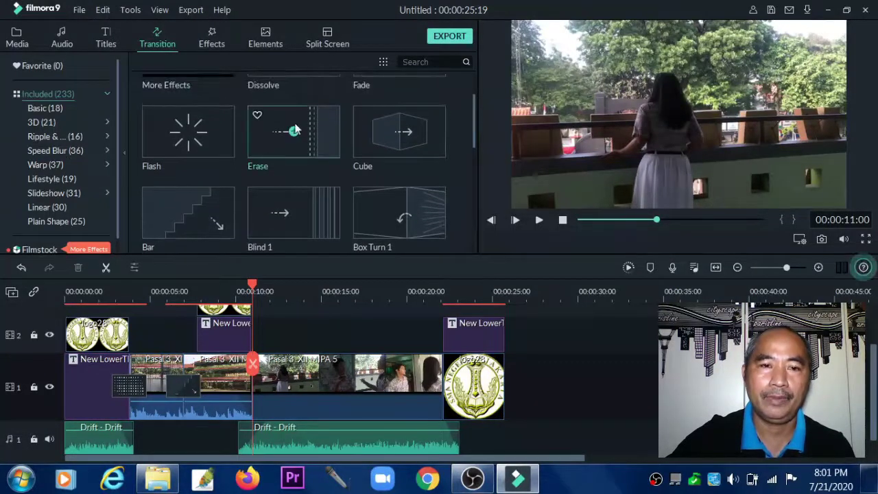
pyautogui.moveTo(295, 131)
pyautogui.mouseDown()
pyautogui.moveTo(293, 251)
pyautogui.moveTo(249, 374)
pyautogui.moveTo(266, 390)
pyautogui.mouseUp()
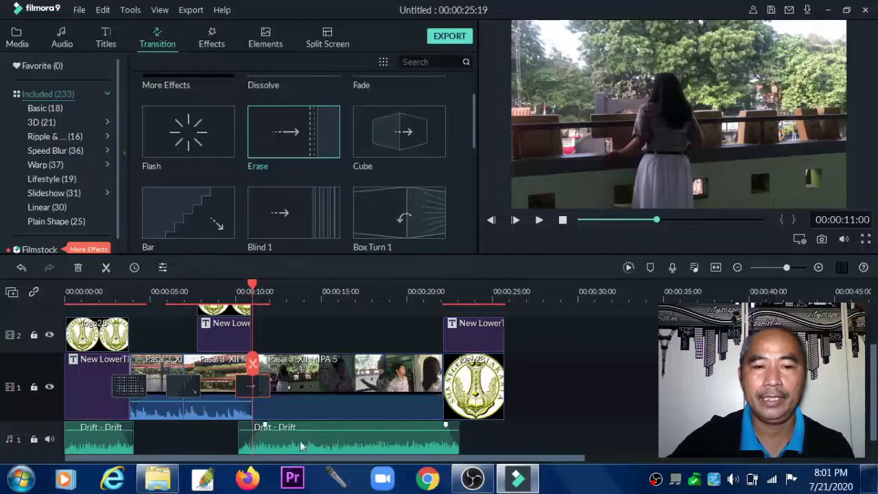
# Step: Extend the second Drift music clip to the end of the closing logo and play the whole edit from the start
pyautogui.click(304, 444)
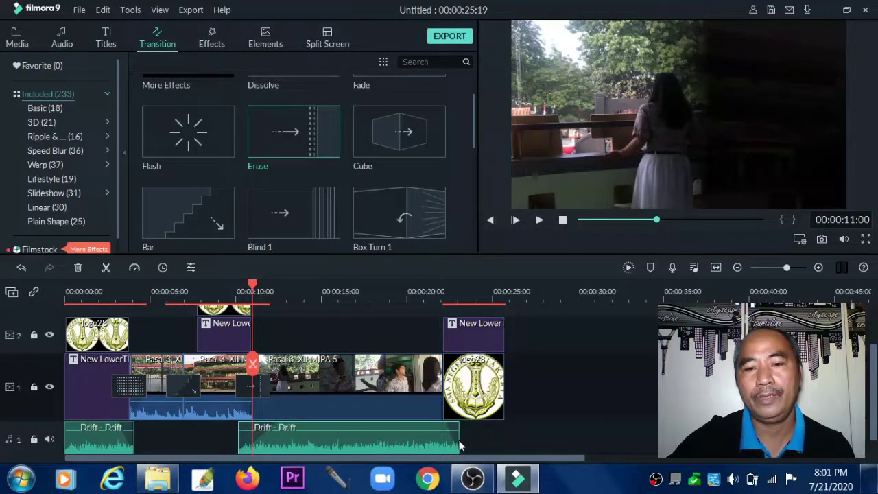
pyautogui.moveTo(446, 425); pyautogui.dragTo(504, 447)
pyautogui.click(544, 415)
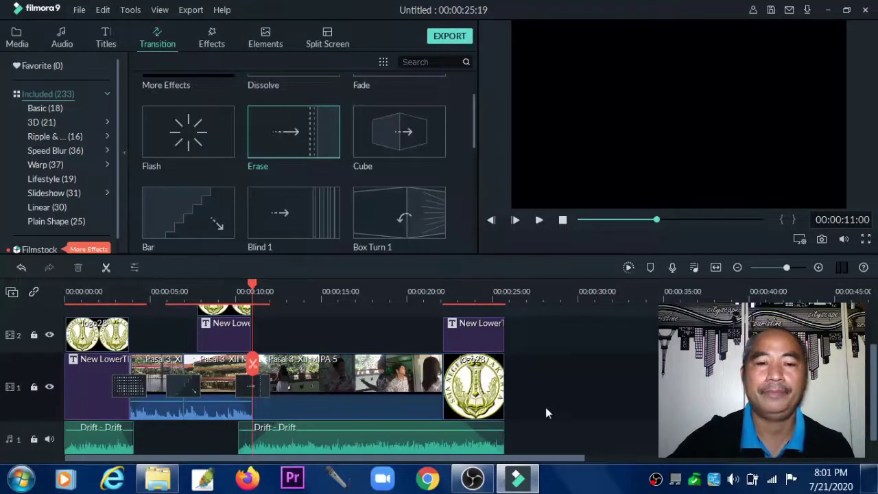
pyautogui.moveTo(254, 286); pyautogui.dragTo(34, 295)
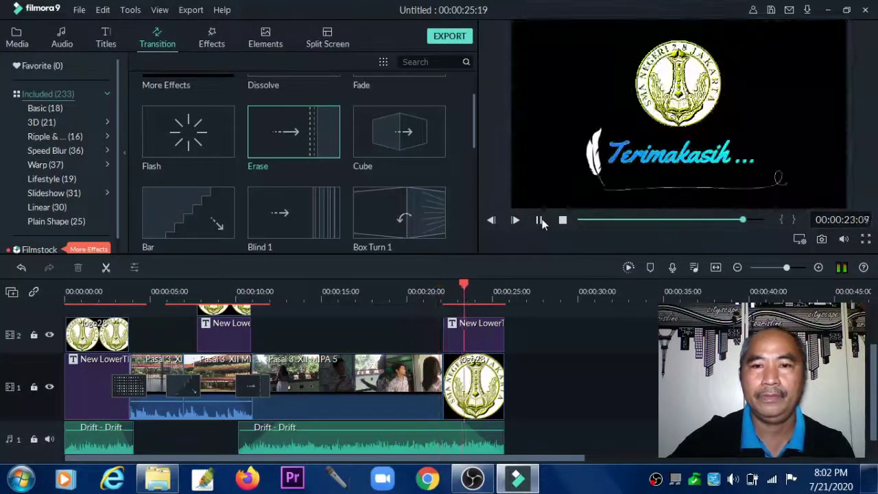
pyautogui.click(540, 221)
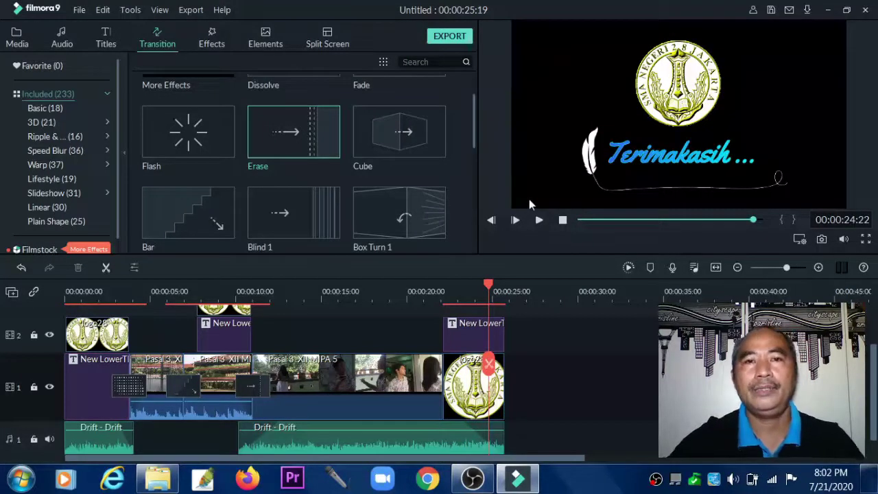
# Step: Start exporting the project as a local MP4 file and name it Latihan
pyautogui.click(450, 36)
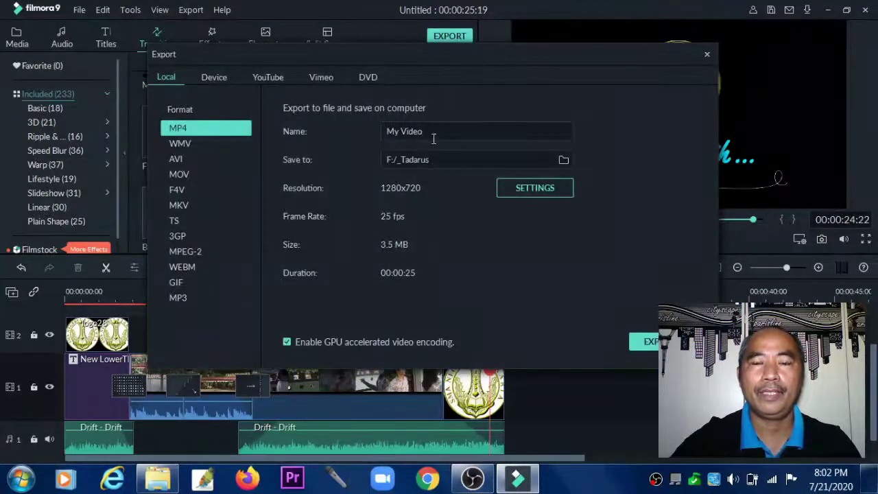
pyautogui.moveTo(413, 131); pyautogui.dragTo(373, 130)
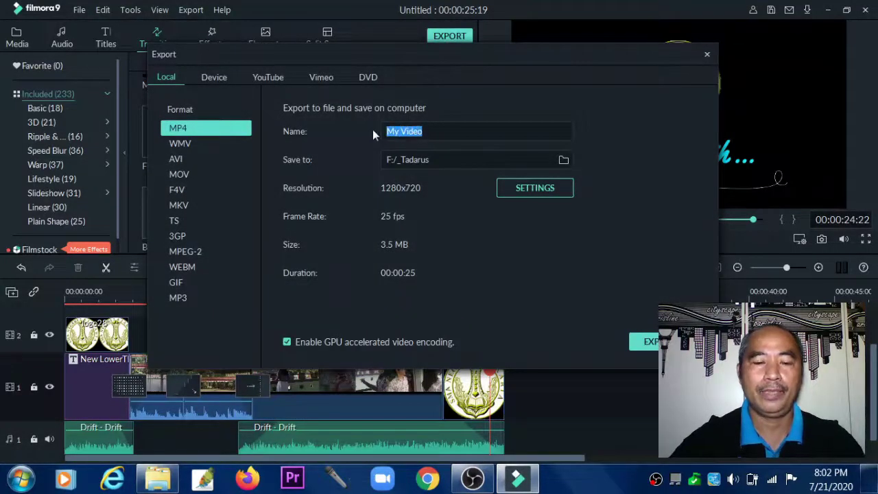
pyautogui.write('Latihan')
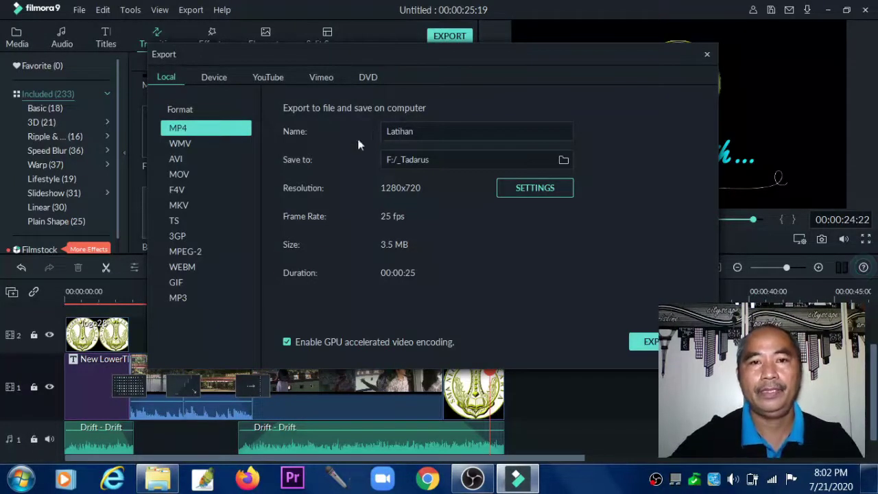
# Step: Set the export's save location to the Pelatihan folder on drive F:
pyautogui.click(563, 161)
pyautogui.click(293, 62)
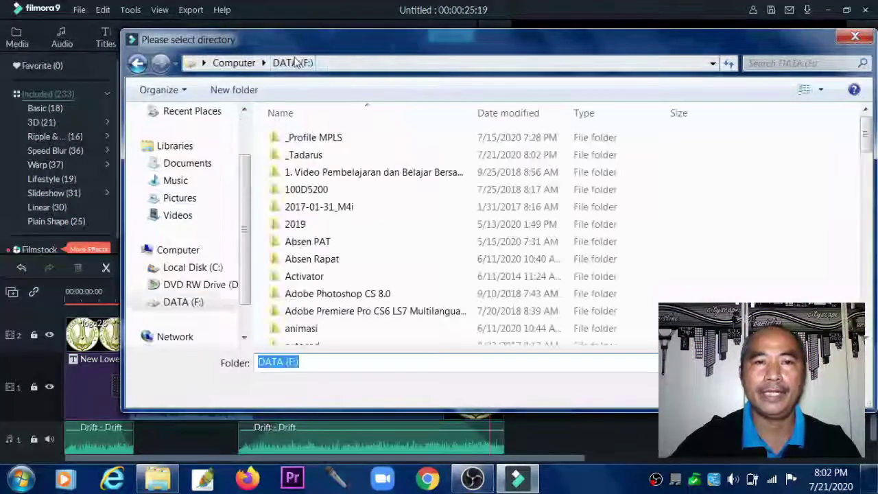
pyautogui.click(312, 209)
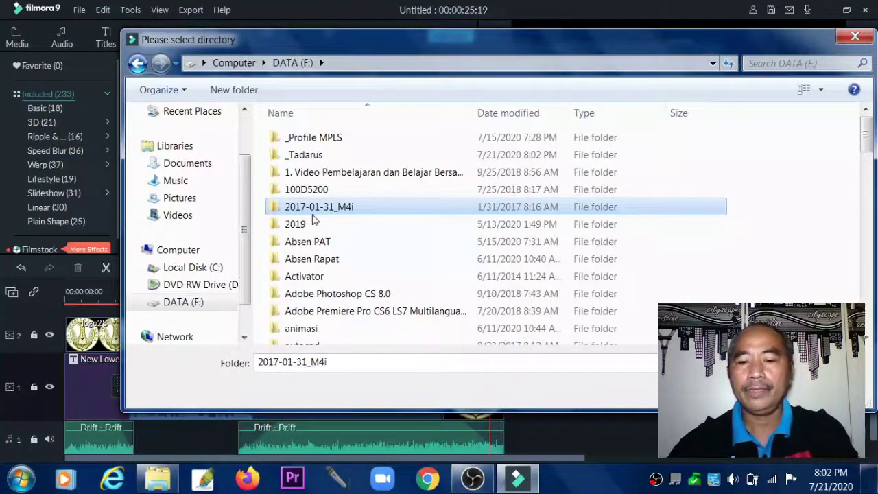
pyautogui.press('p')
pyautogui.doubleClick(309, 152)
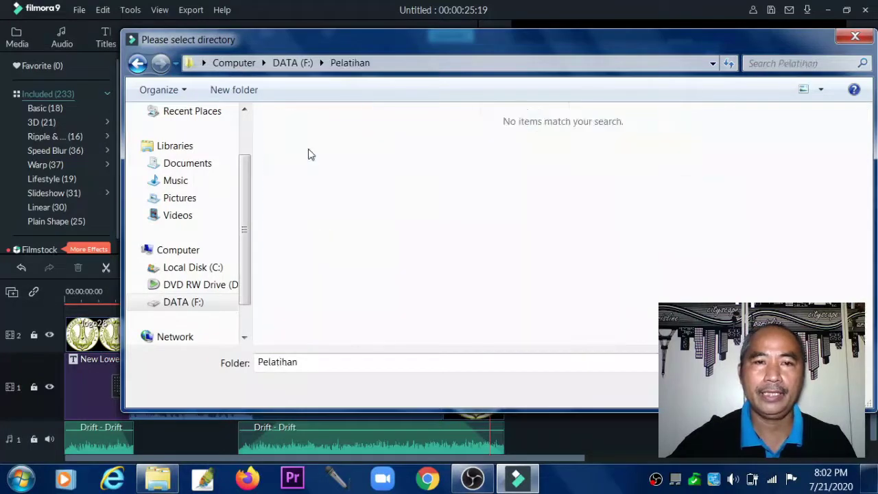
pyautogui.click(332, 365)
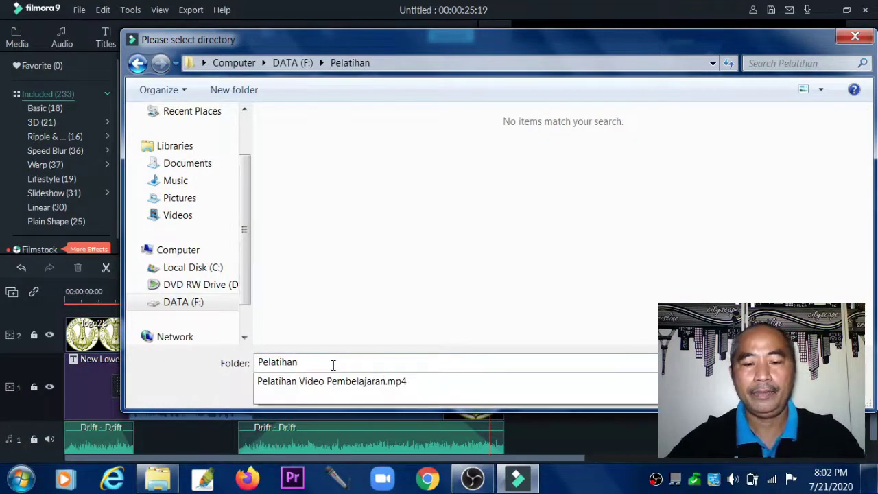
pyautogui.press('BackSpace')
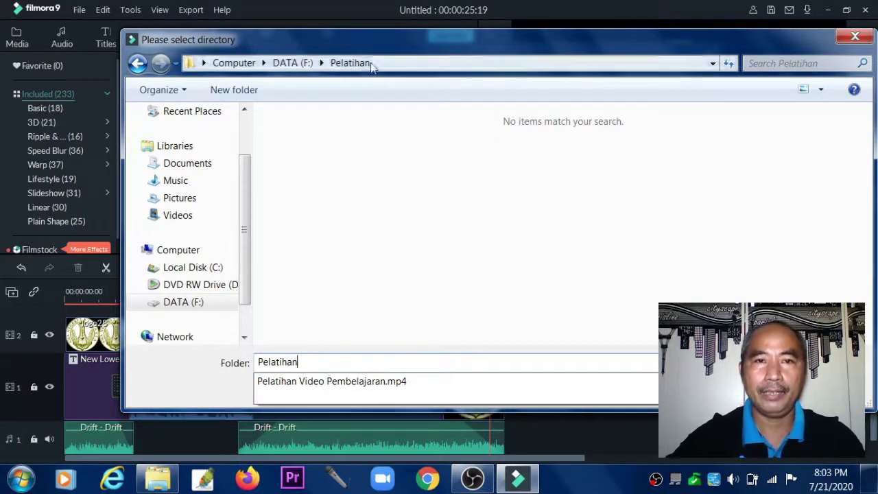
pyautogui.click(349, 62)
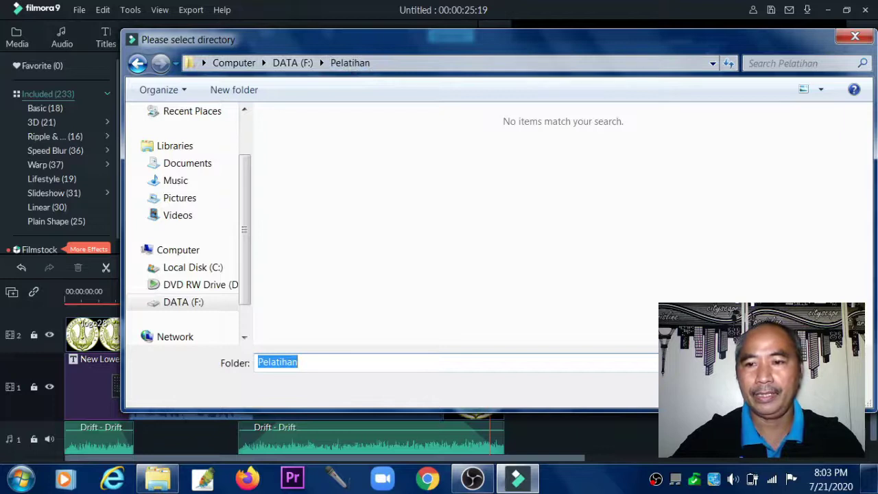
pyautogui.press('Return')
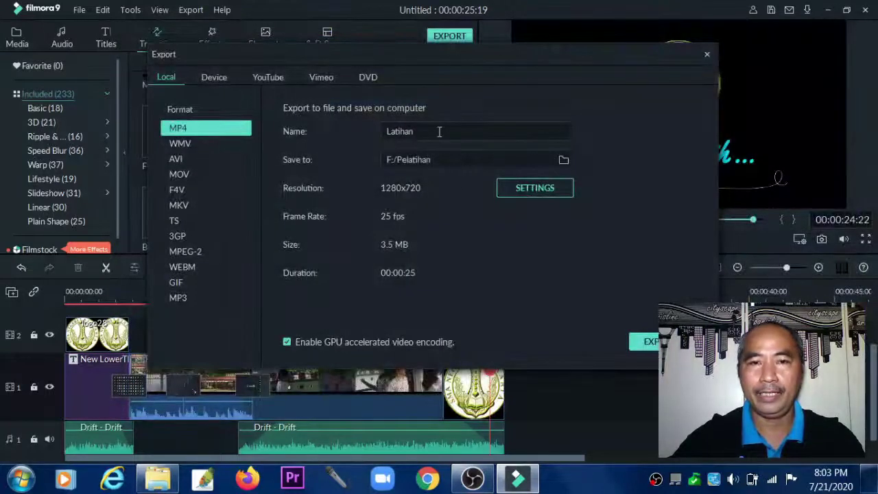
# Step: Export the video at 1280x720 resolution with a 1000 kbps video bit rate, and close the progress window once rendering is done
pyautogui.click(528, 189)
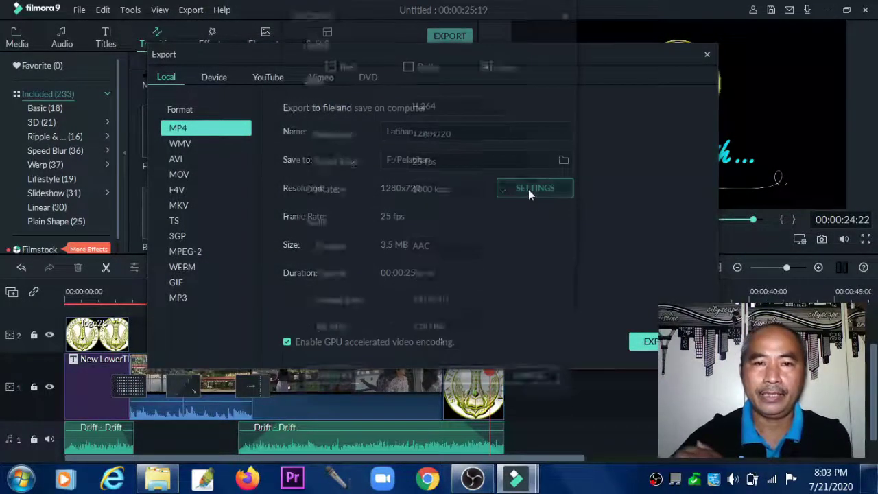
pyautogui.click(497, 134)
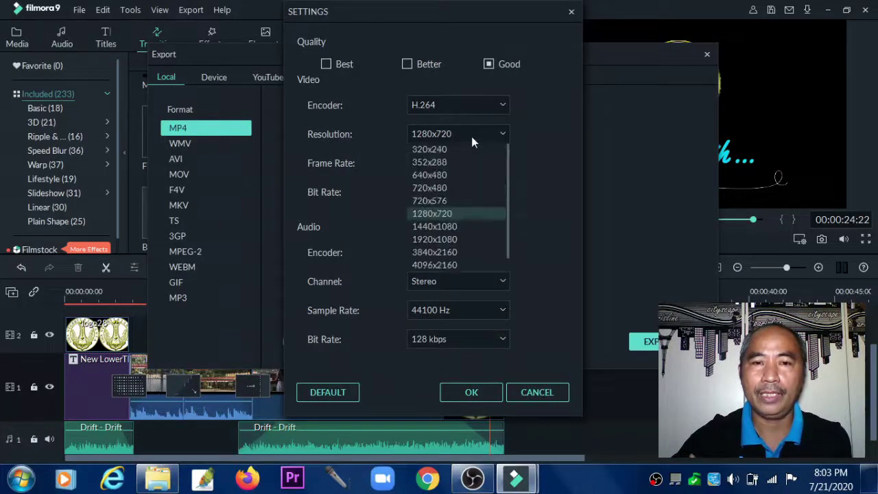
pyautogui.click(472, 215)
pyautogui.click(470, 192)
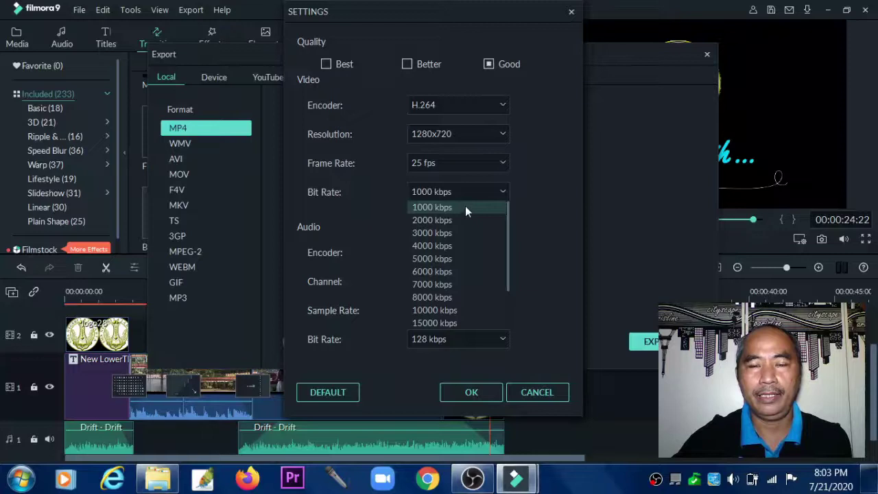
pyautogui.click(467, 210)
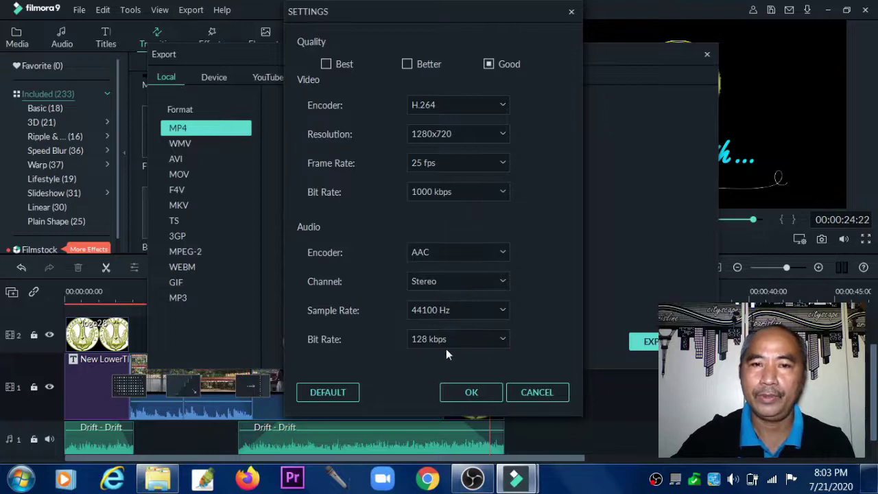
pyautogui.click(474, 394)
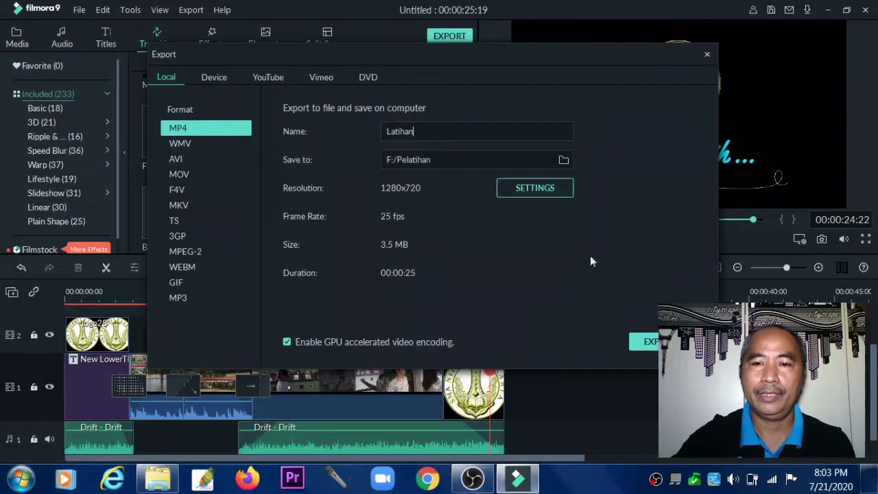
pyautogui.press('Return')
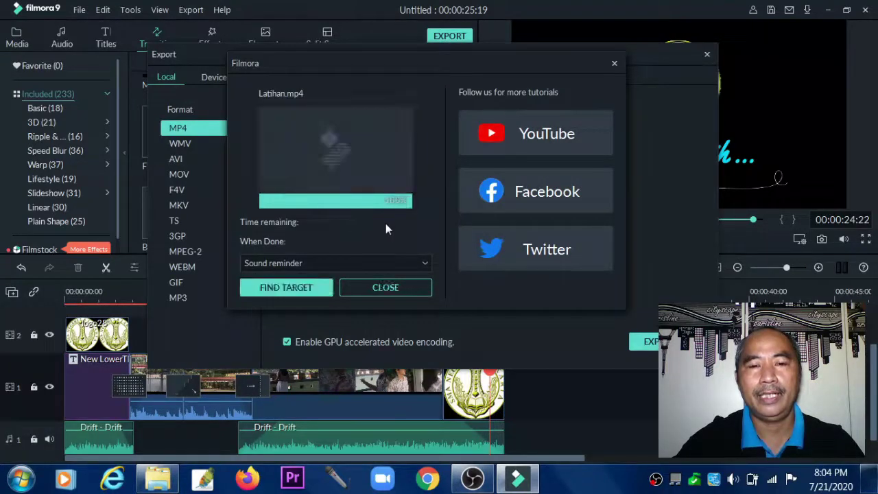
pyautogui.click(393, 285)
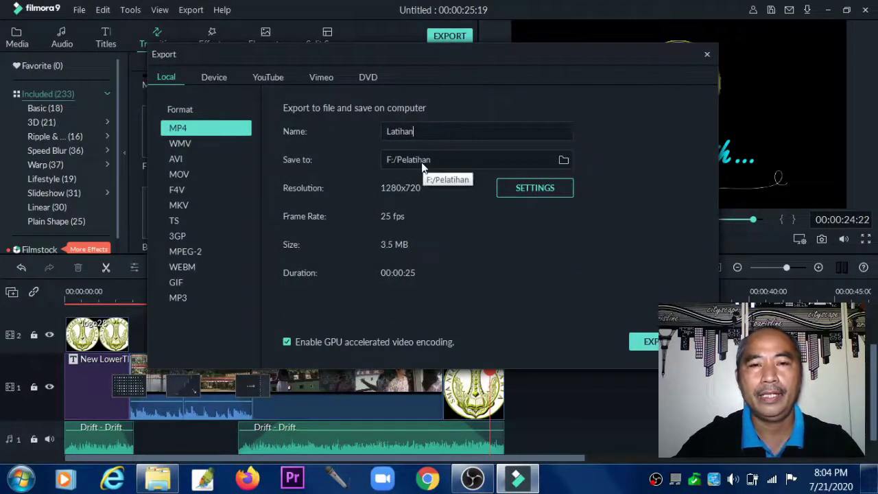
# Step: Switch to the Pelatihan folder in Windows Explorer and open the exported Latihan video for playback
pyautogui.click(158, 478)
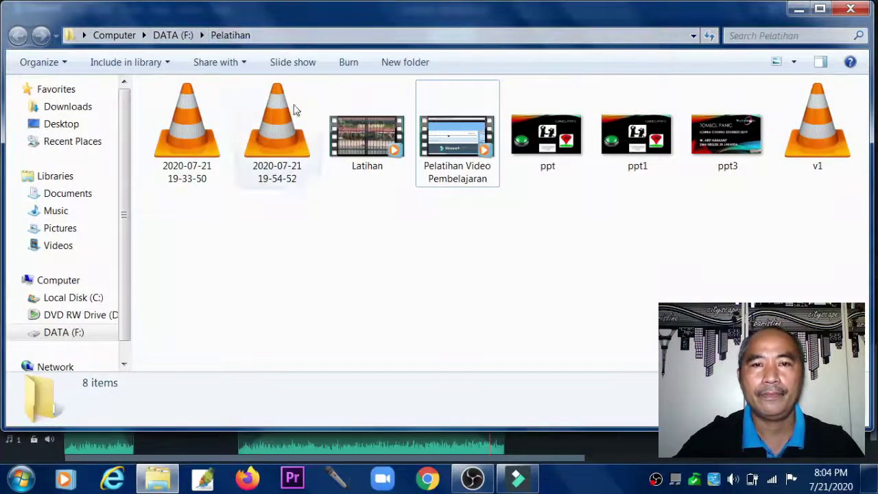
pyautogui.click(374, 148)
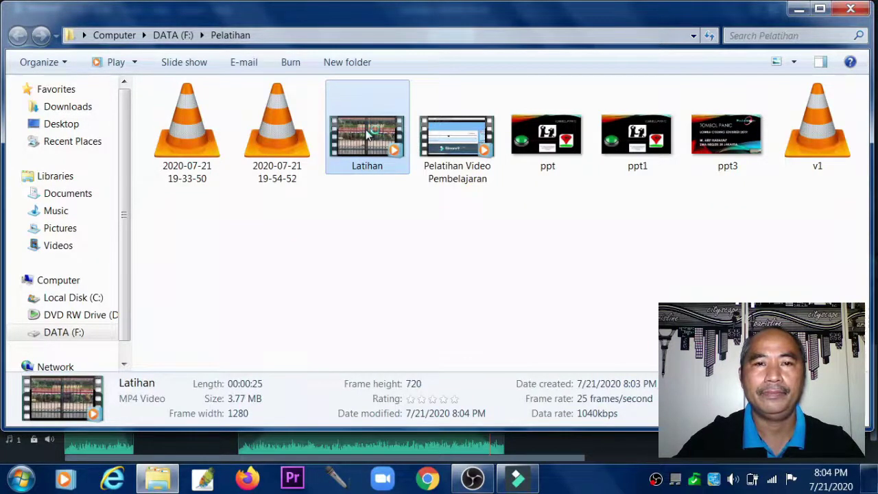
pyautogui.doubleClick(368, 136)
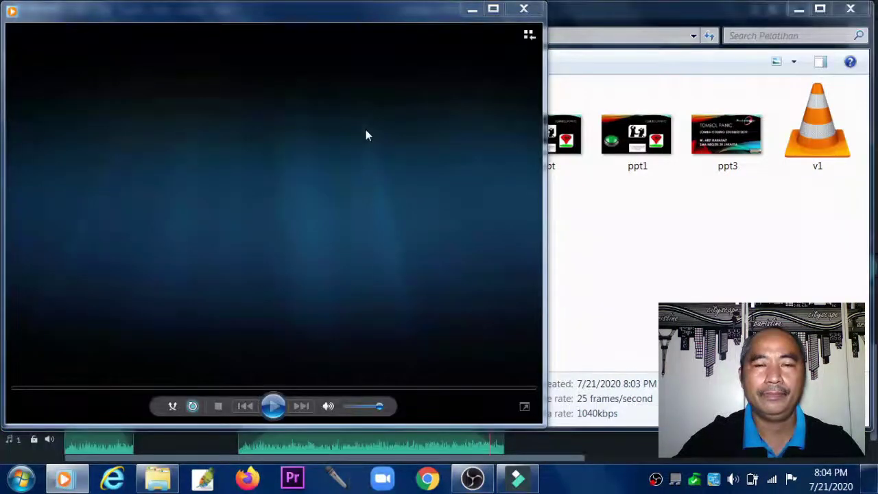